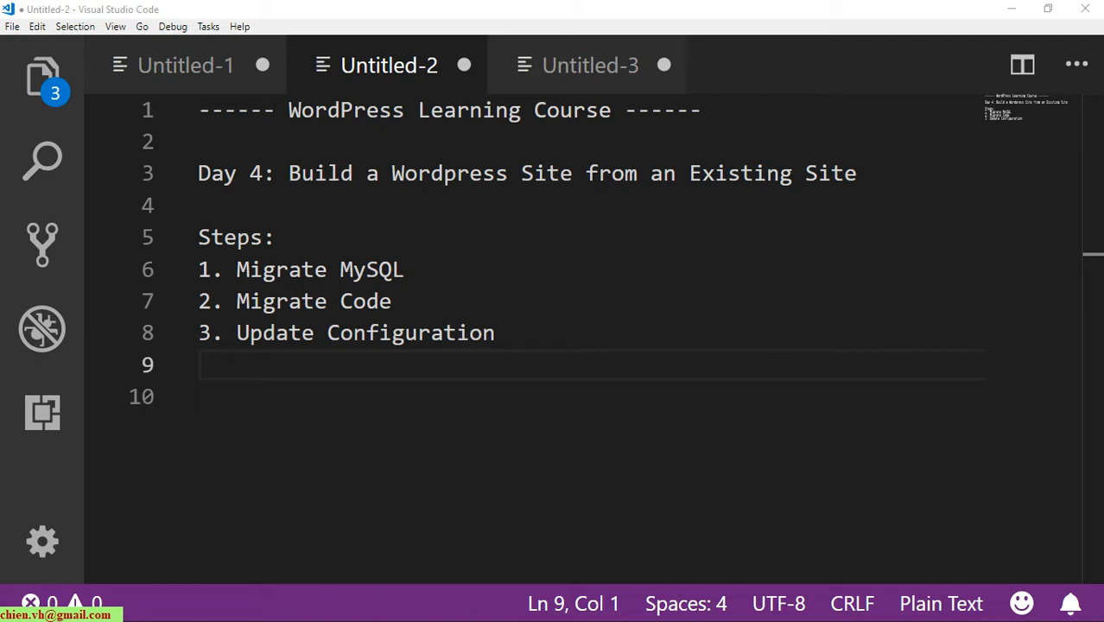
# Switch from the VS Code migration notes to Chrome showing localhost:88/nhasachtrangan.
pyautogui.hotkey('alt', 'Tab')
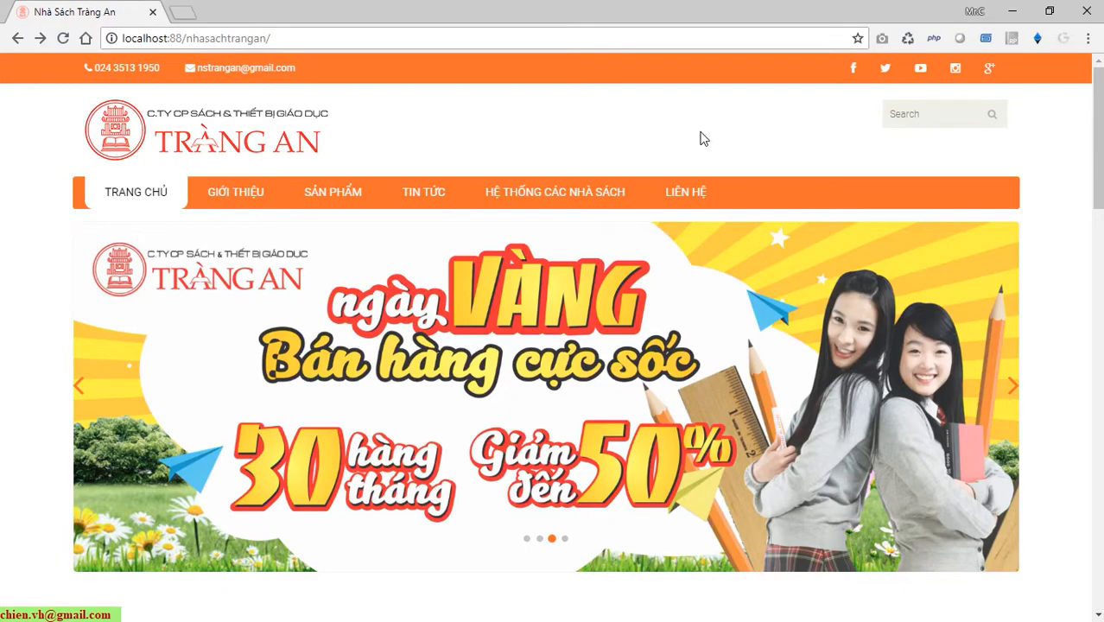
# Browse the bookstore homepage's featured news and products sections, reloading the page midway.
pyautogui.scroll(-2, 110, 314)
pyautogui.scroll(2, 110, 314)
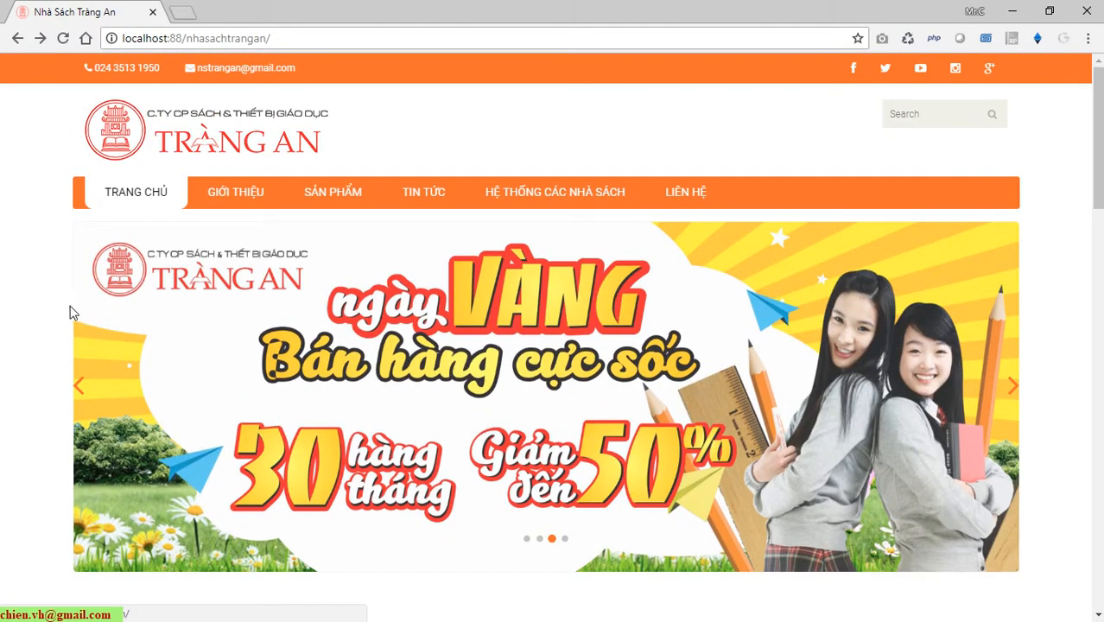
pyautogui.scroll(-3, 61, 325)
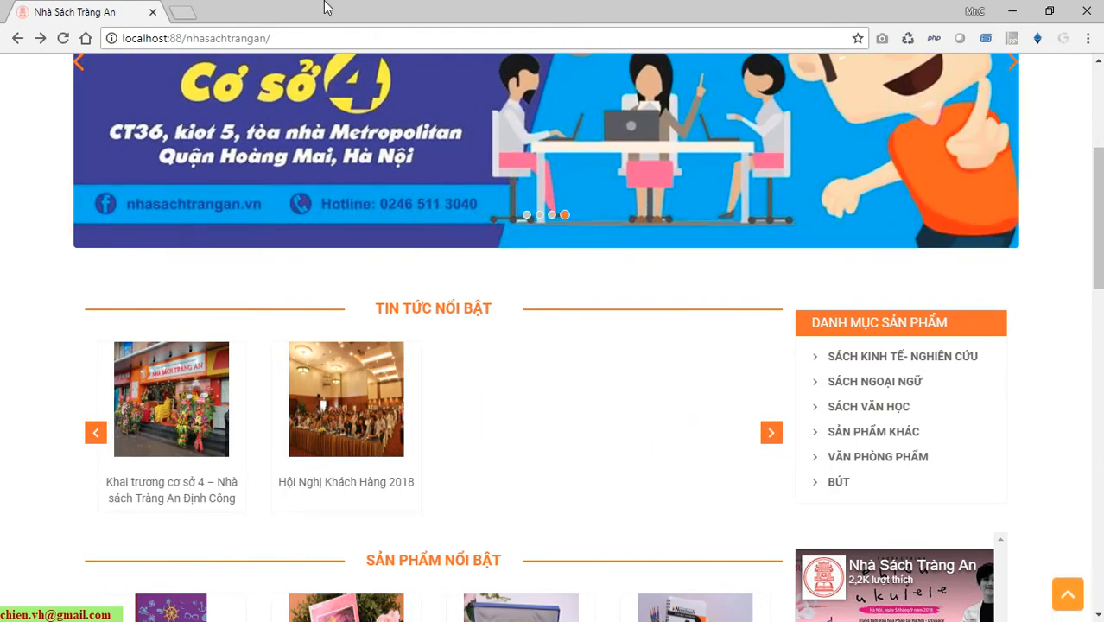
pyautogui.click(62, 38)
pyautogui.scroll(-8, 191, 346)
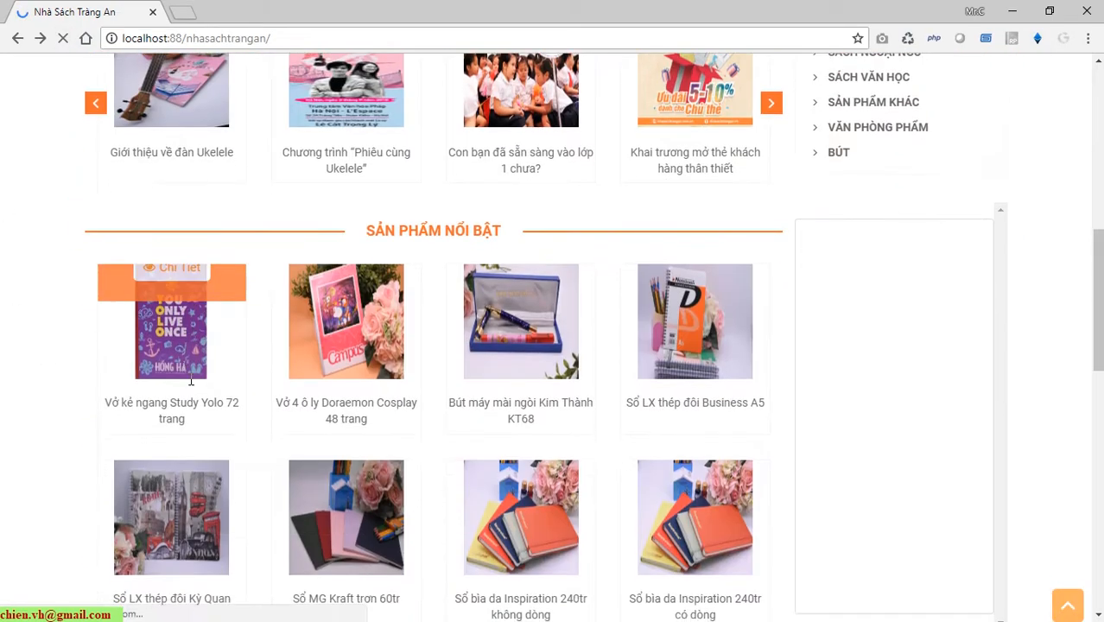
pyautogui.scroll(5, 92, 426)
pyautogui.scroll(6, 91, 425)
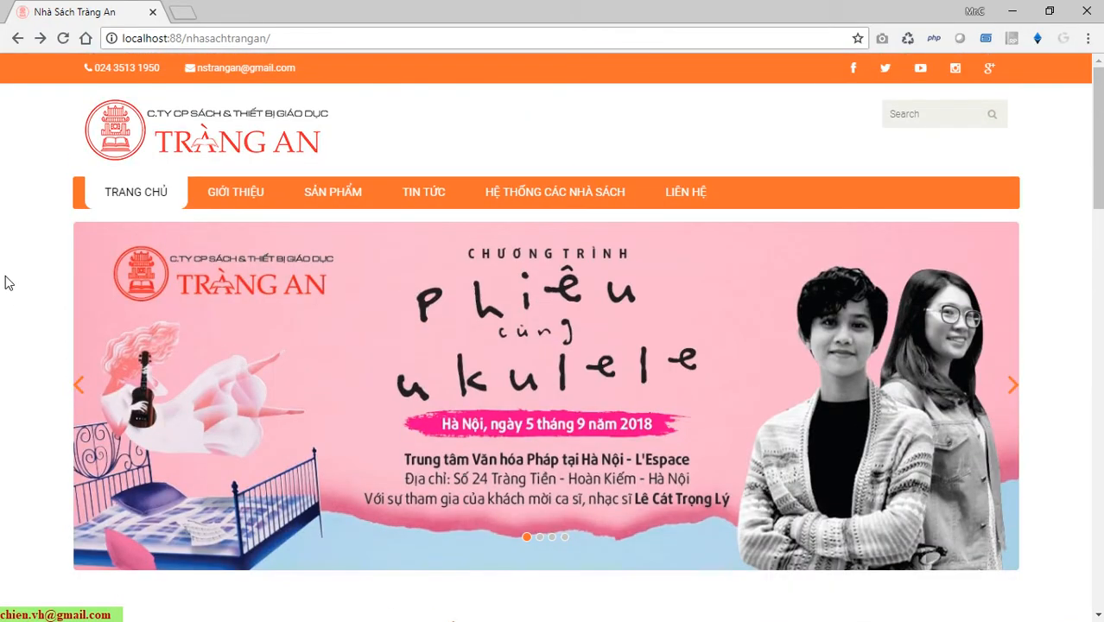
pyautogui.scroll(-8, 4, 285)
pyautogui.scroll(2, 3, 289)
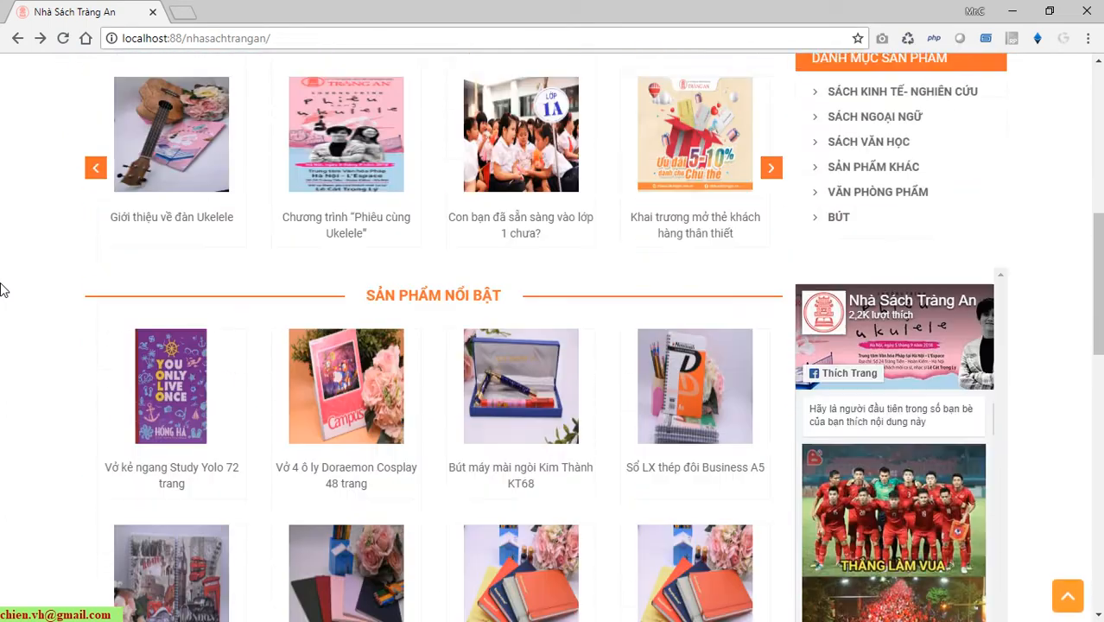
pyautogui.scroll(2, 2, 290)
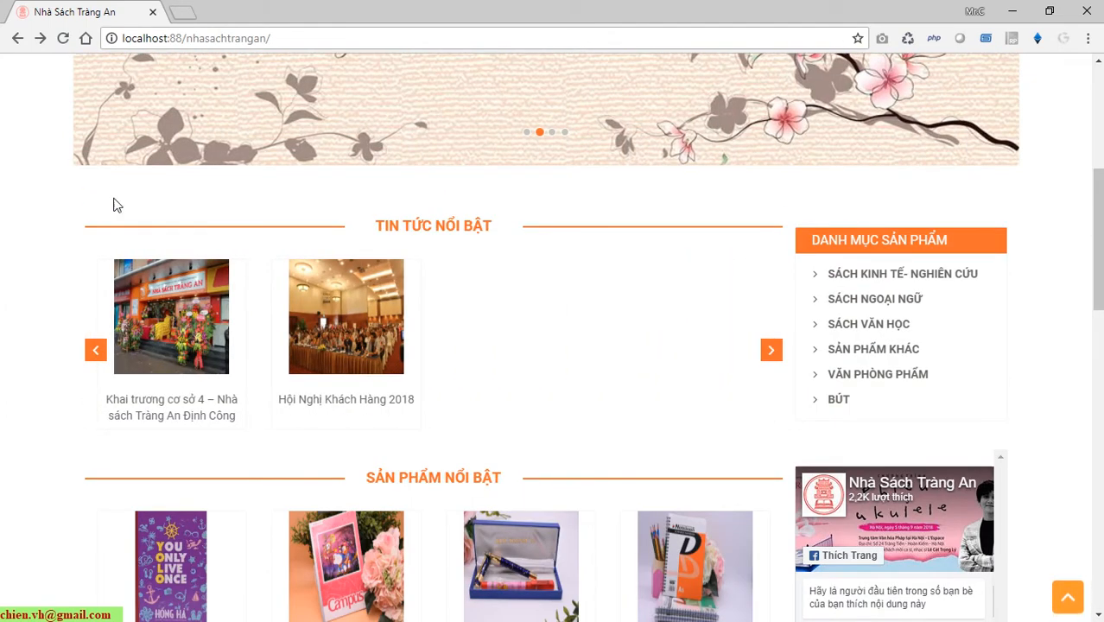
pyautogui.scroll(5, 61, 276)
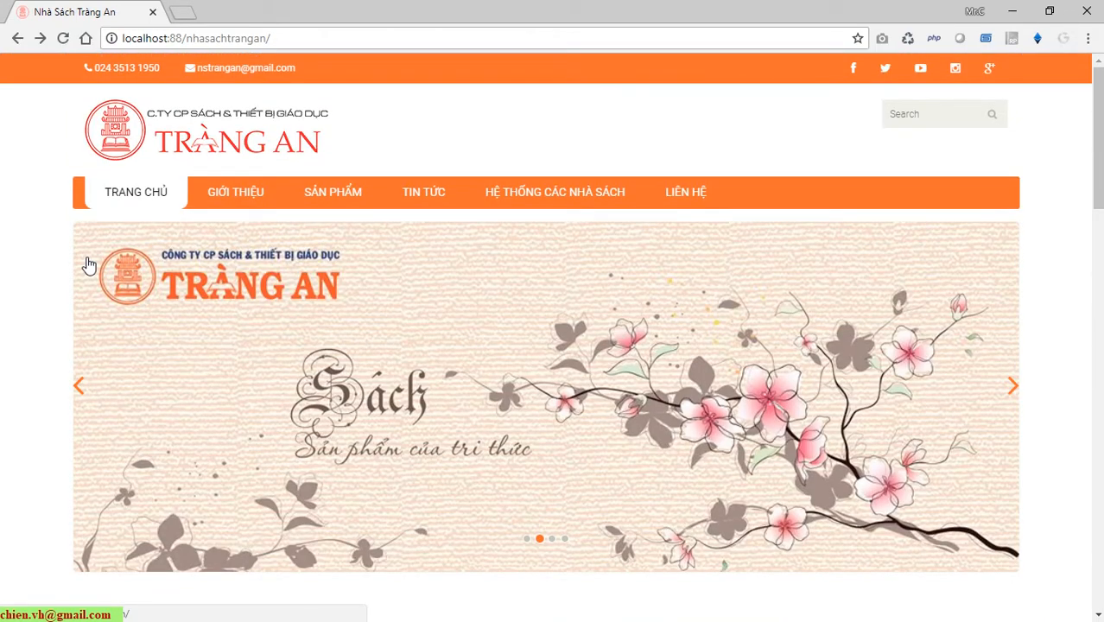
# Visit the GIỚI THIỆU page, return to TRANG CHỦ, and minimize Chrome.
pyautogui.click(248, 192)
pyautogui.click(141, 201)
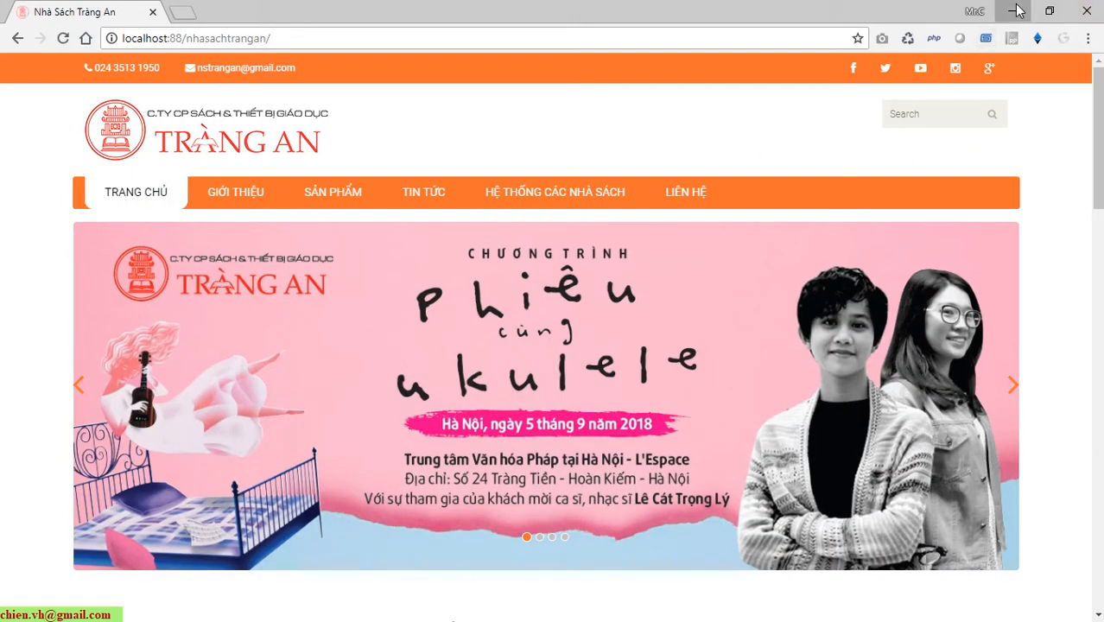
pyautogui.click(1011, 10)
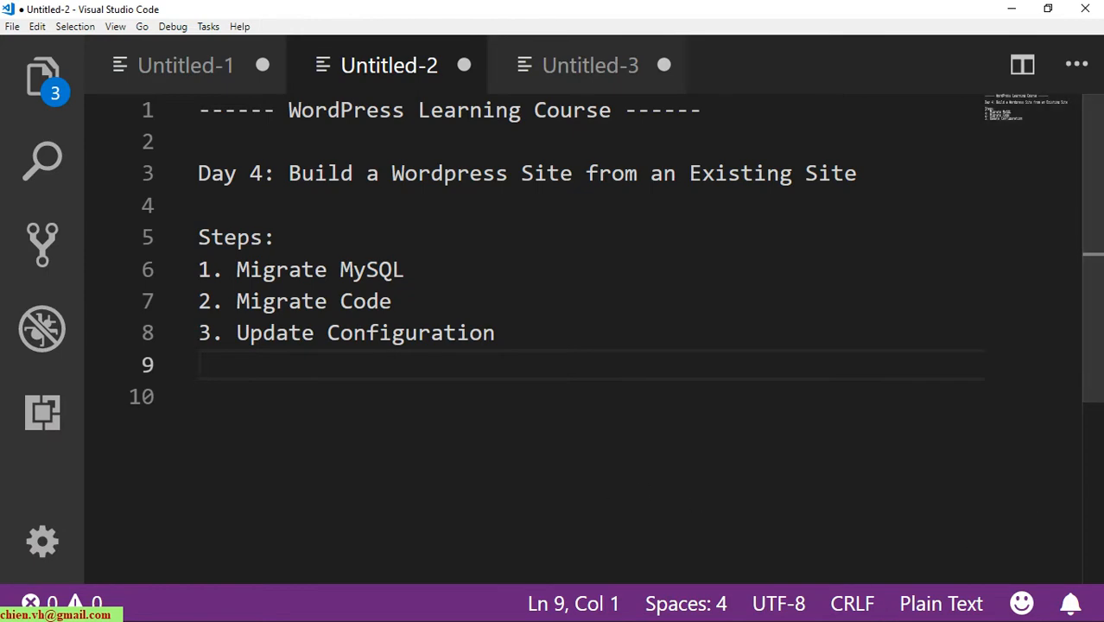
# Open the nhasachtrangan folder under AppServ\www in File Explorer, then return to Chrome.
pyautogui.hotkey('alt', 'Tab')
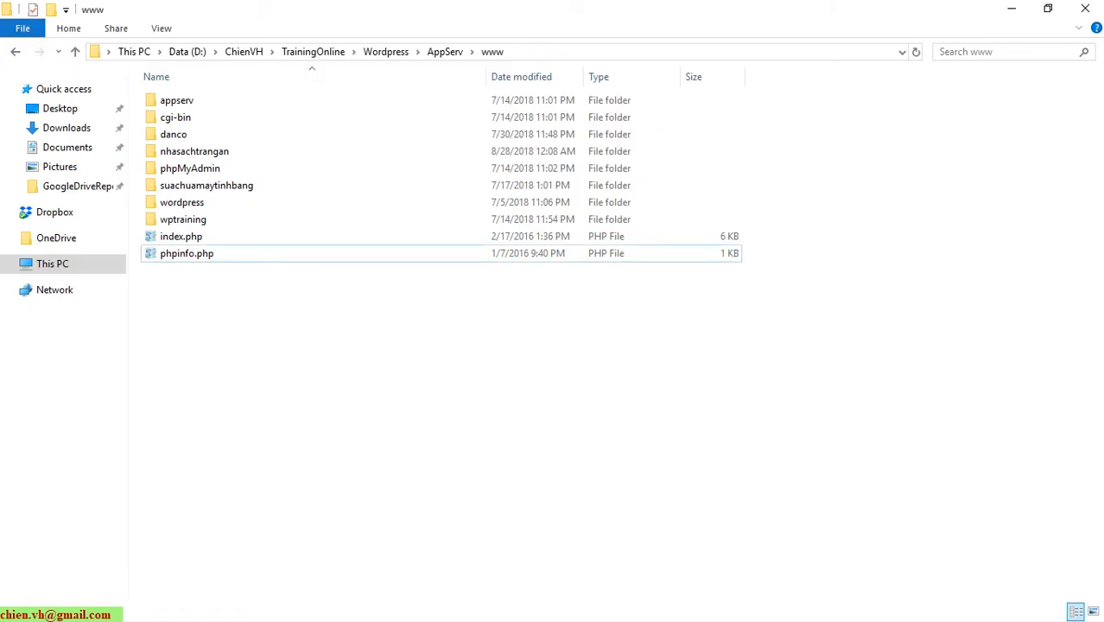
pyautogui.doubleClick(194, 153)
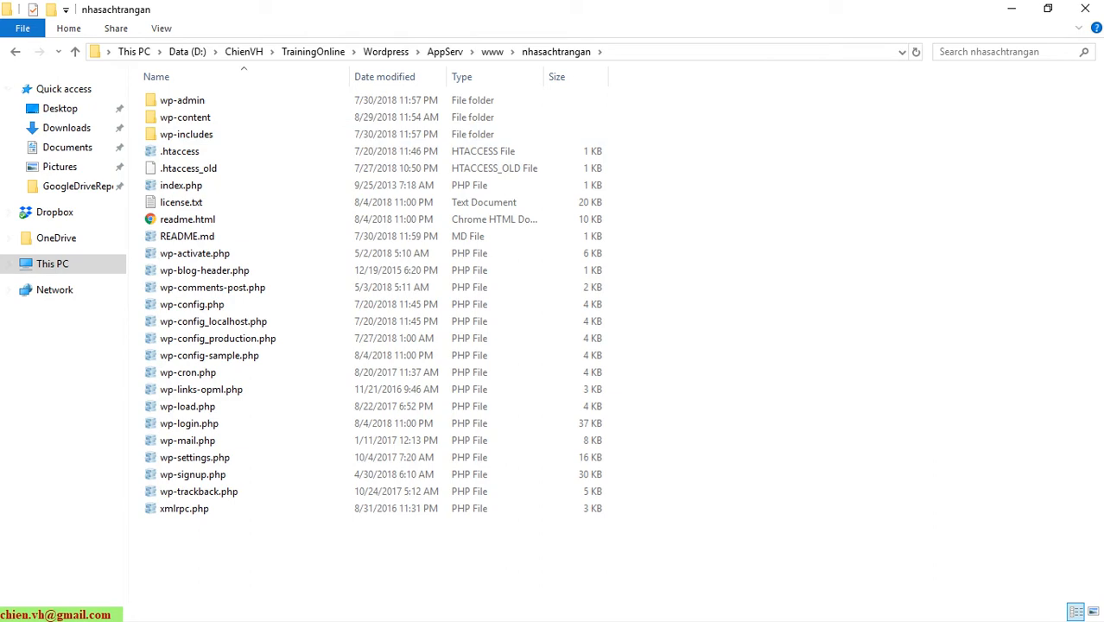
pyautogui.hotkey('alt', 'Tab')
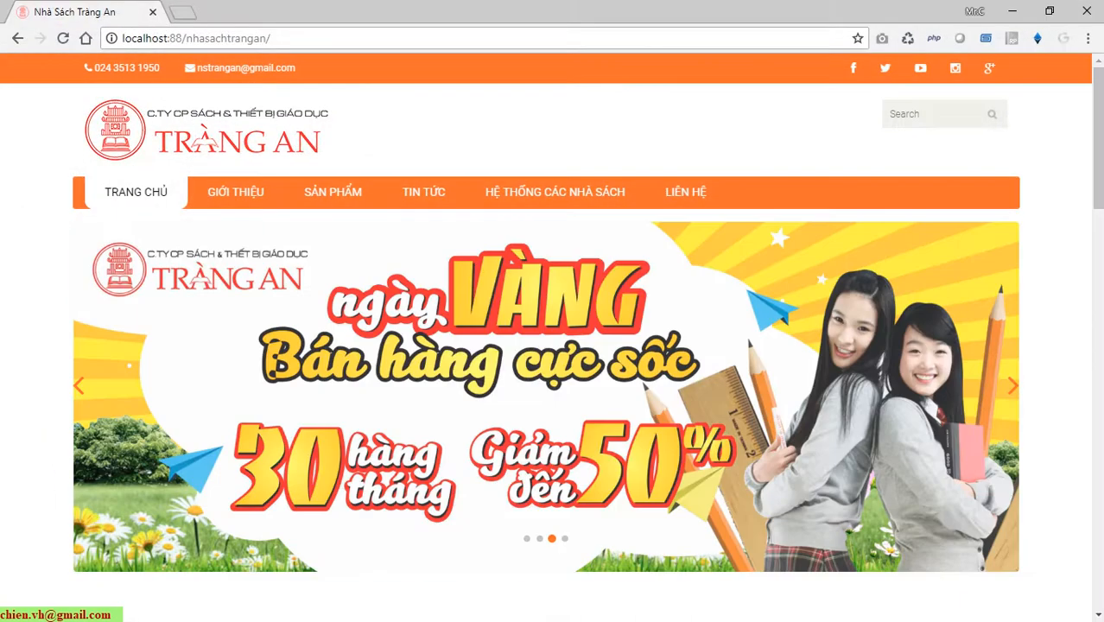
# Load localhost:88 in a new tab to show the AppServ 8.6.0 start page.
pyautogui.click(184, 13)
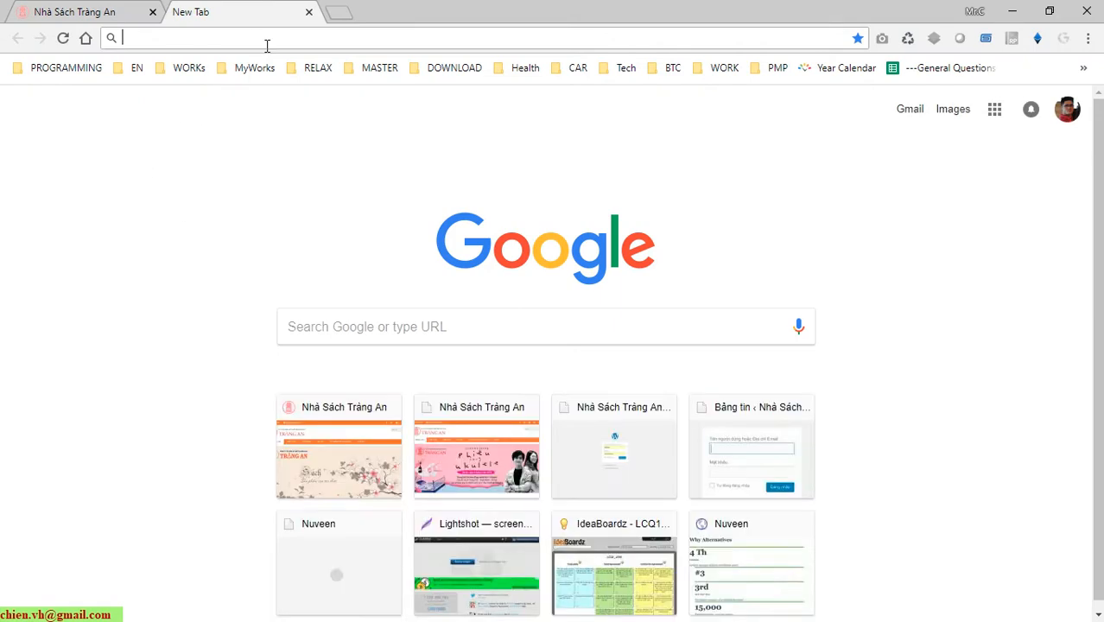
pyautogui.write('lo')
pyautogui.press('End')
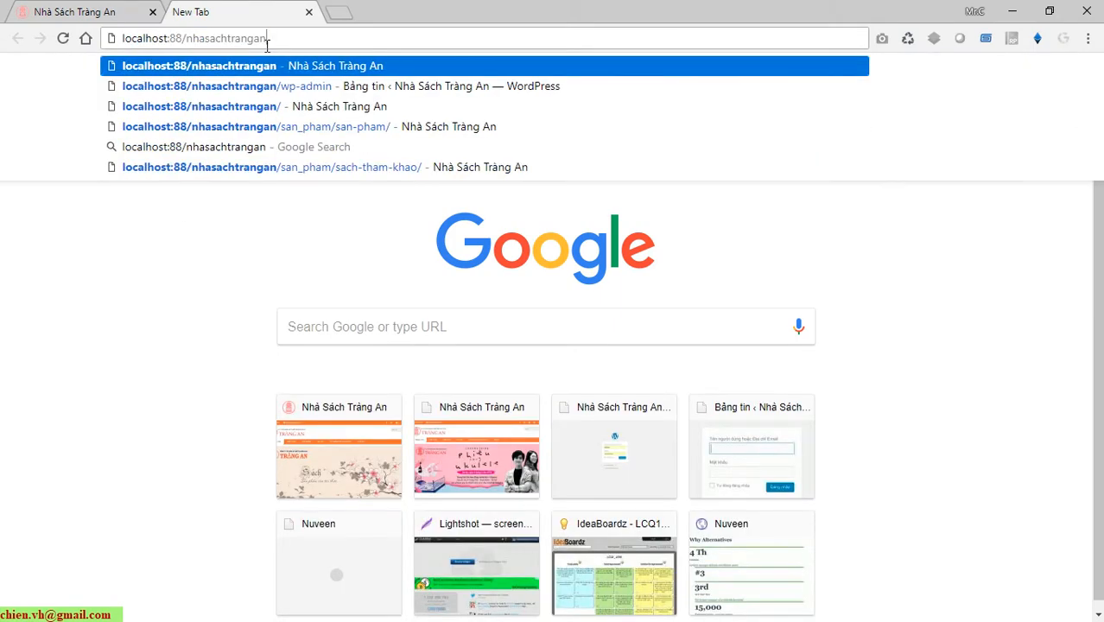
pyautogui.press('BackSpace')
pyautogui.press('BackSpace')
pyautogui.press('BackSpace')
pyautogui.press('BackSpace')
pyautogui.press('BackSpace')
pyautogui.press('BackSpace')
pyautogui.press('BackSpace')
pyautogui.press('BackSpace')
pyautogui.press('BackSpace')
pyautogui.press('BackSpace')
pyautogui.press('BackSpace')
pyautogui.press('BackSpace')
pyautogui.press('BackSpace')
pyautogui.press('BackSpace')
pyautogui.press('BackSpace')
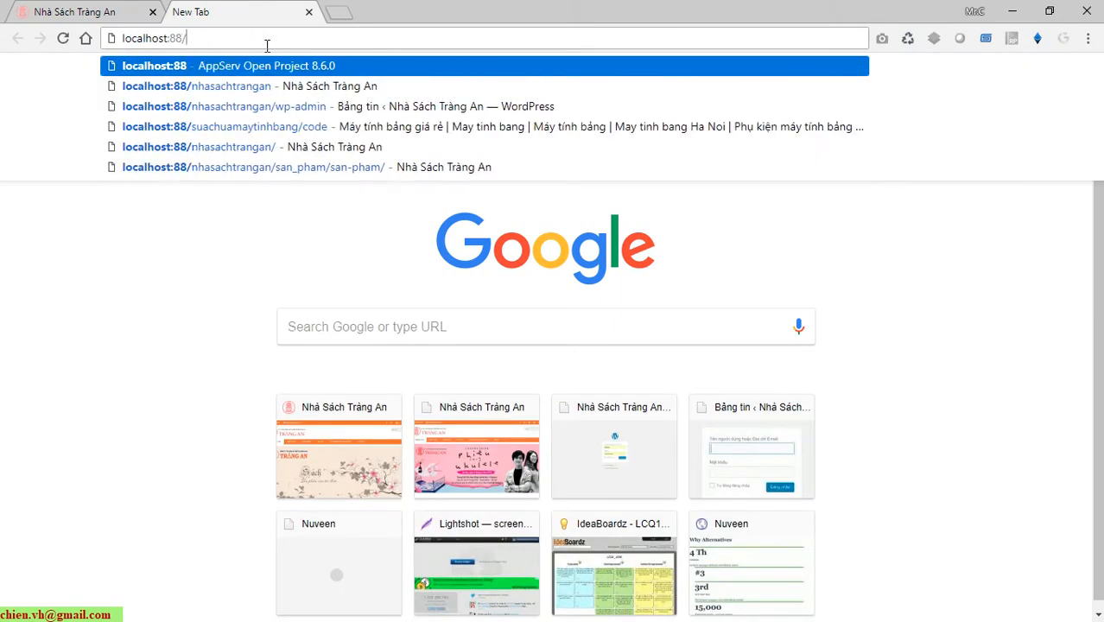
pyautogui.press('Return')
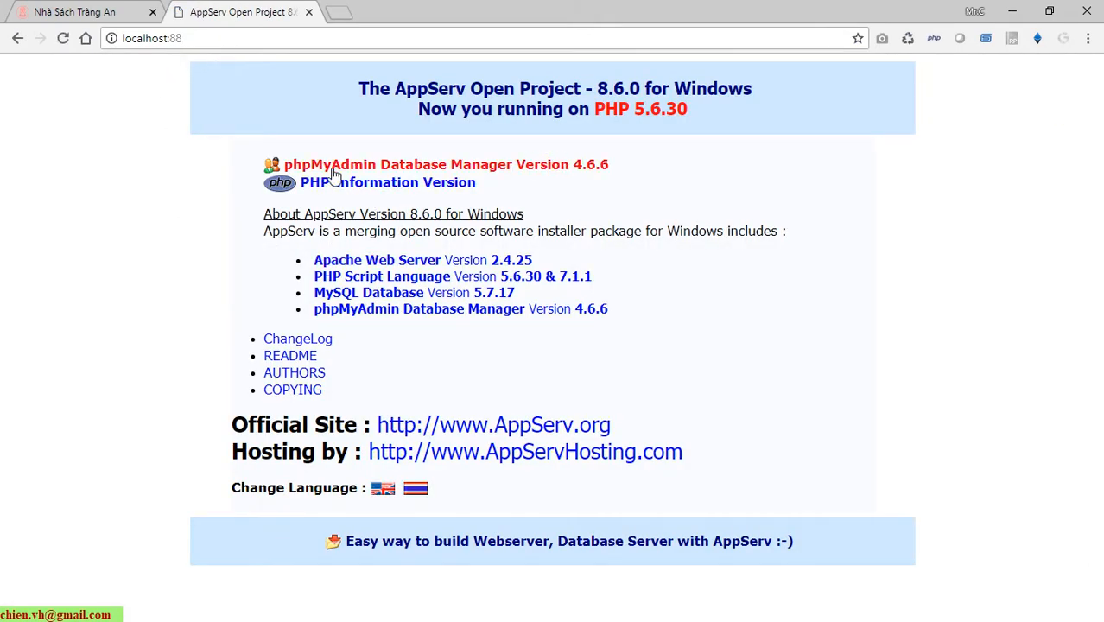
# Log into phpMyAdmin as root with the database password, then return to File Explorer.
pyautogui.click(575, 167)
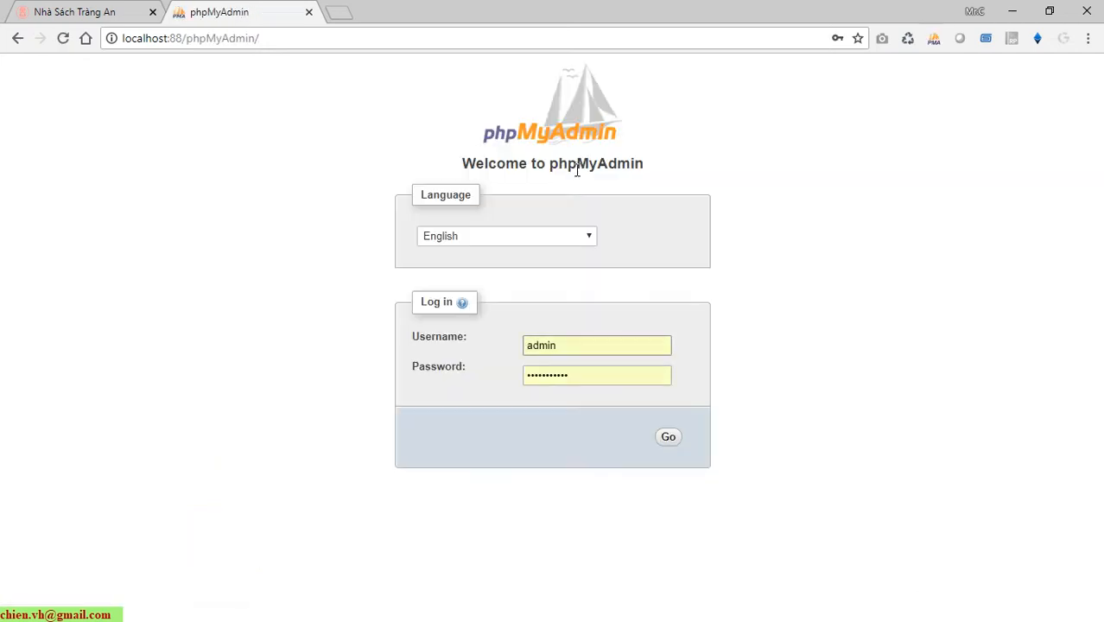
pyautogui.moveTo(566, 347); pyautogui.dragTo(514, 350)
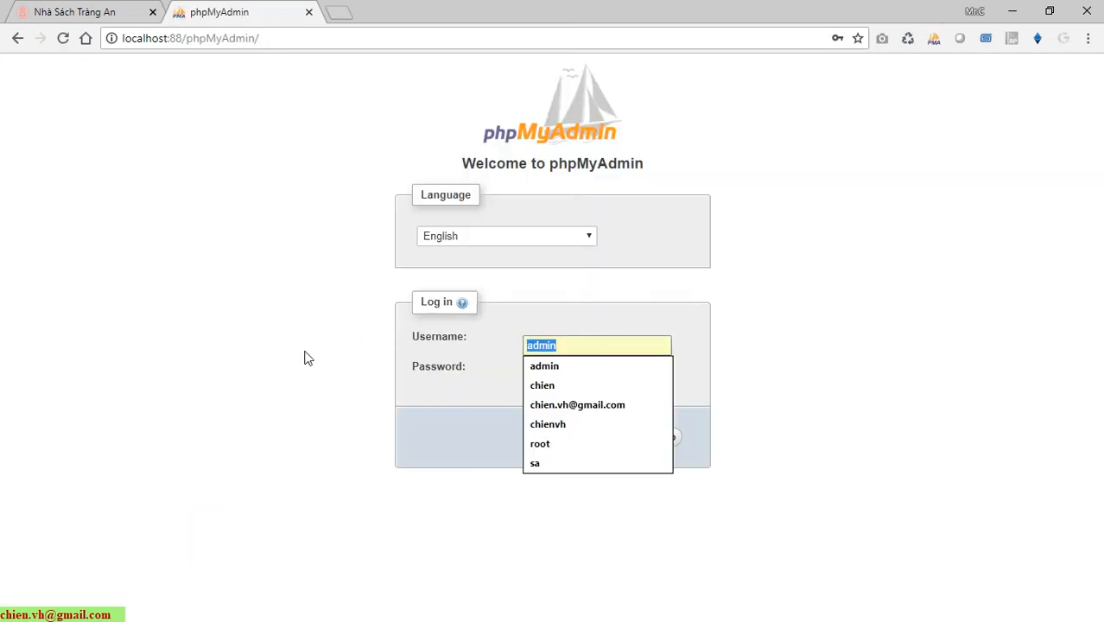
pyautogui.press('BackSpace')
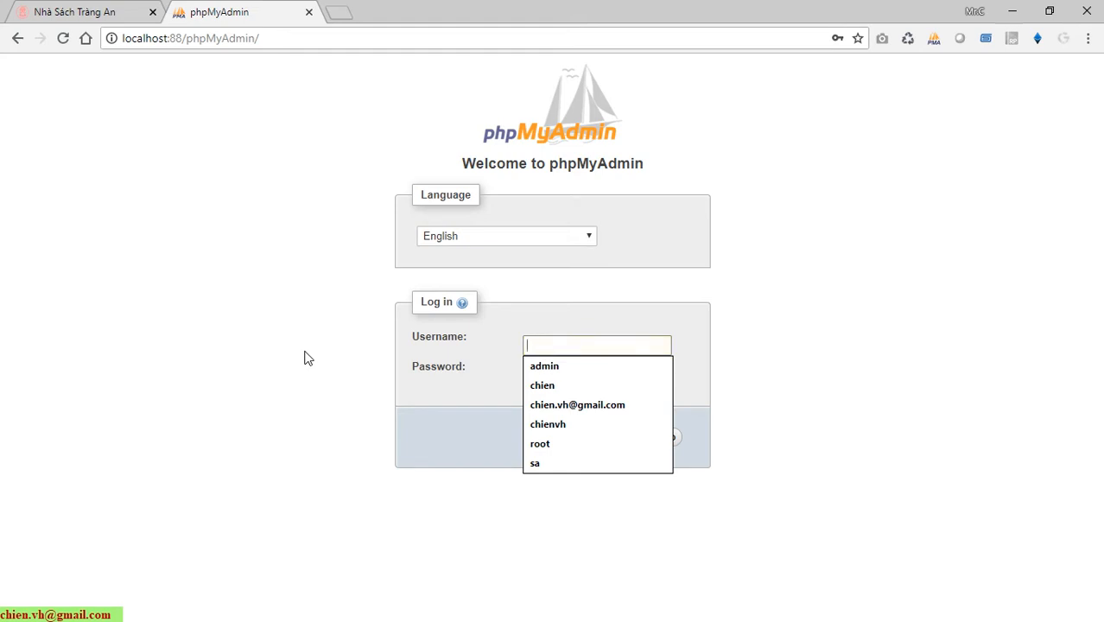
pyautogui.write('root')
pyautogui.press('Tab')
pyautogui.write('•')
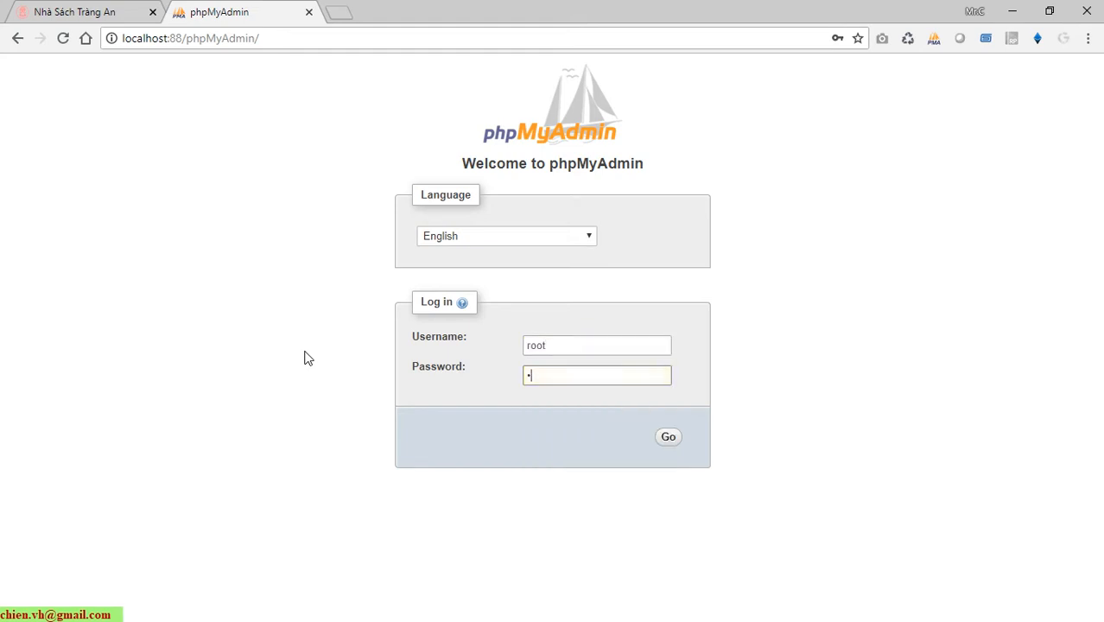
pyautogui.press('Return')
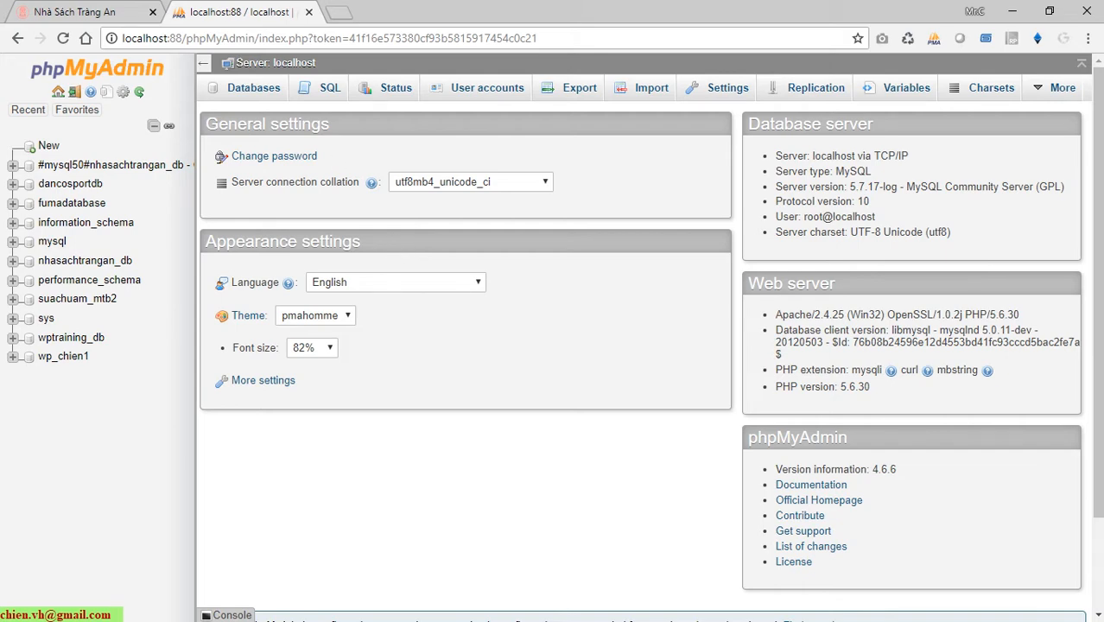
pyautogui.hotkey('alt', 'Tab')
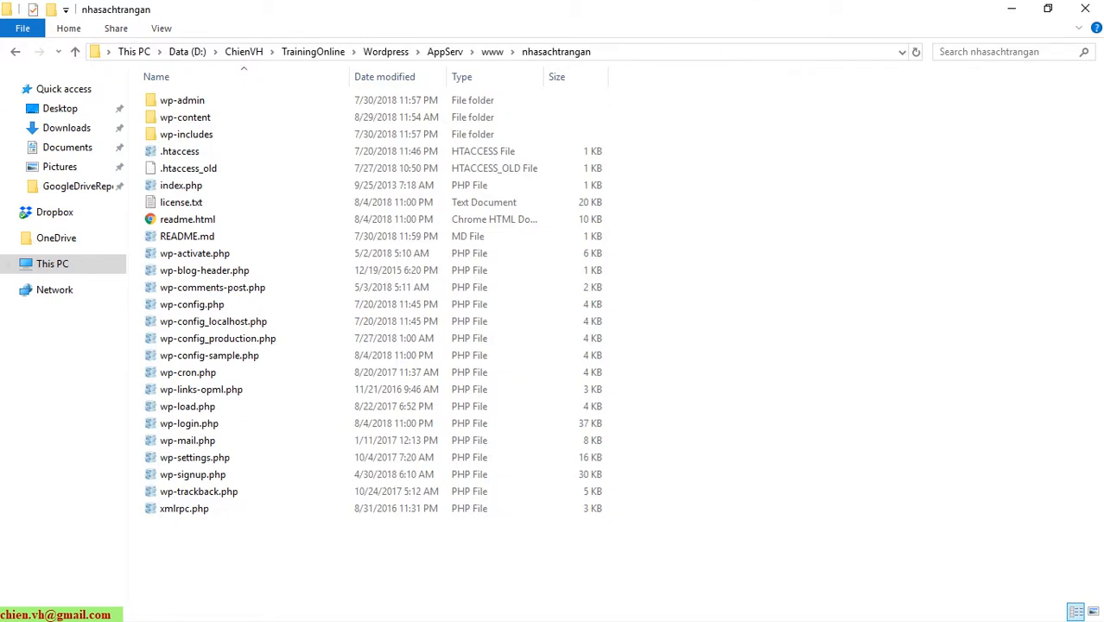
# Open the site's wp-config.php for editing from its context menu.
pyautogui.click(195, 309)
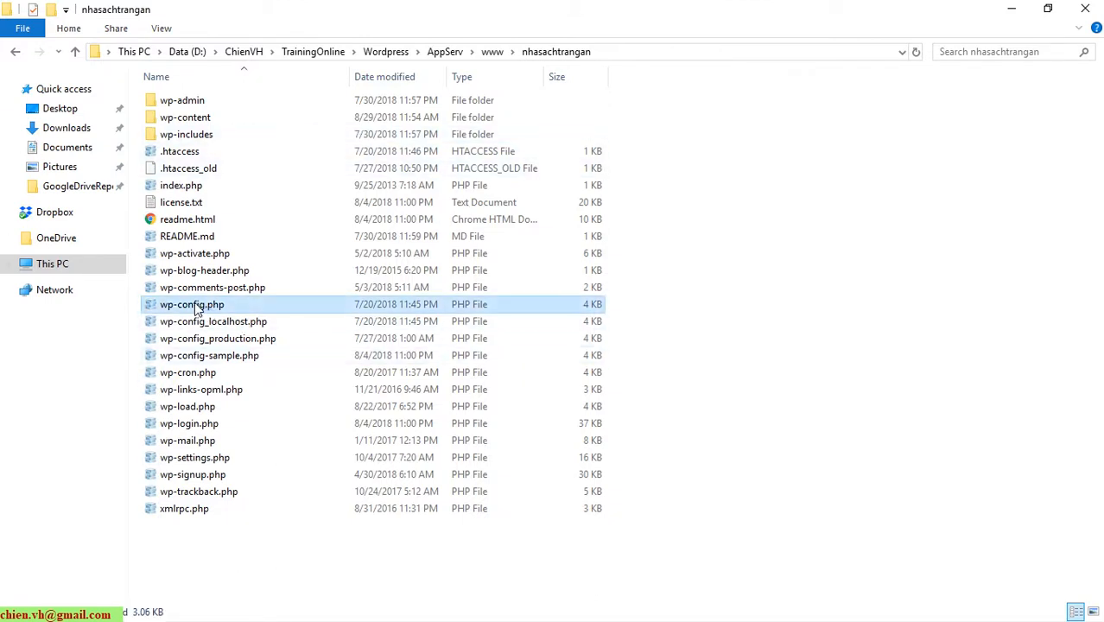
pyautogui.rightClick(197, 310)
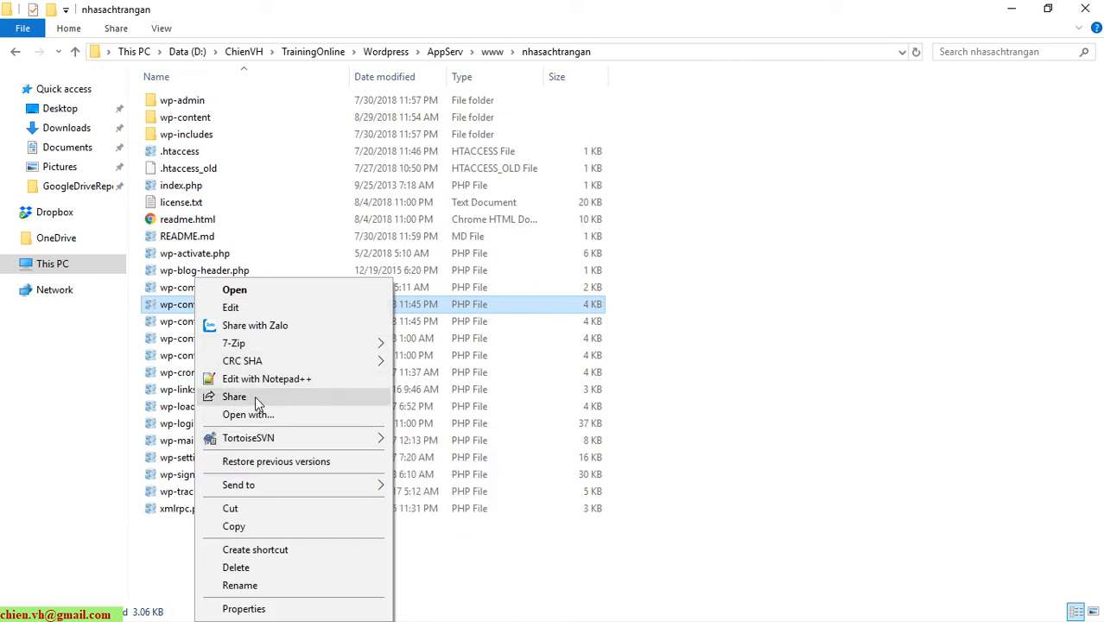
pyautogui.click(255, 308)
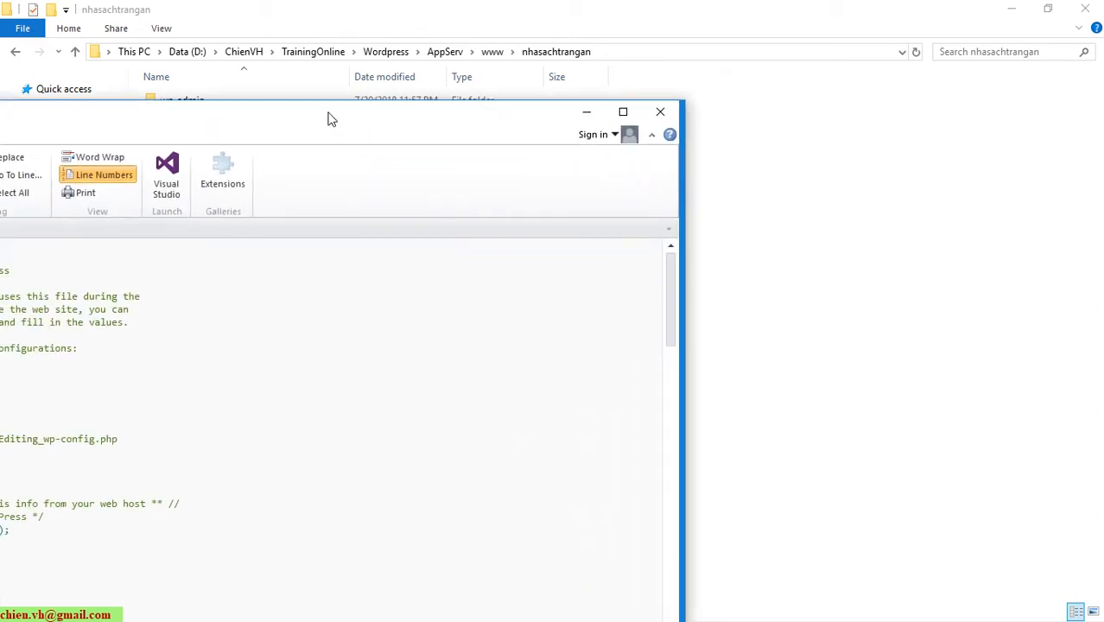
# Check the nhasachtrangan_db database name in wp-config.php, then minimize the editor and Explorer.
pyautogui.doubleClick(68, 32)
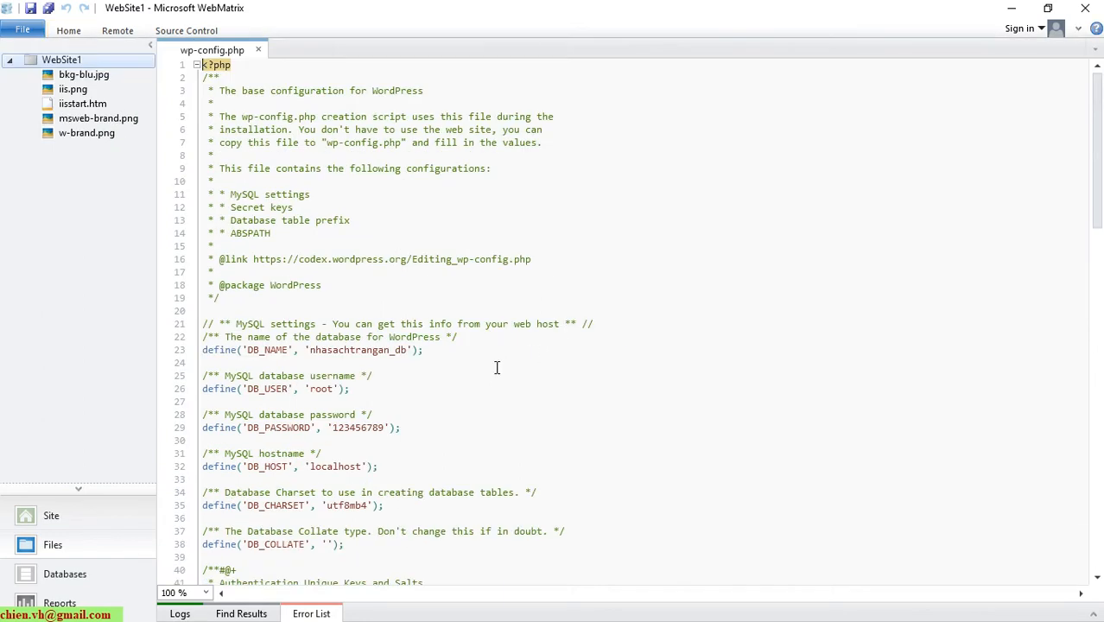
pyautogui.doubleClick(352, 351)
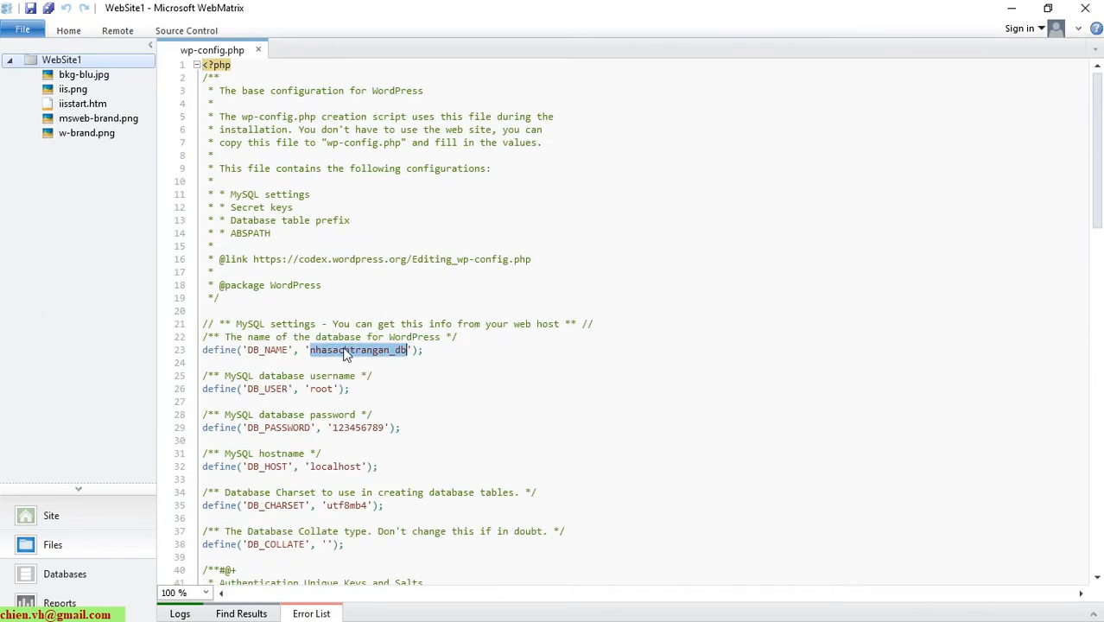
pyautogui.click(426, 380)
pyautogui.doubleClick(399, 350)
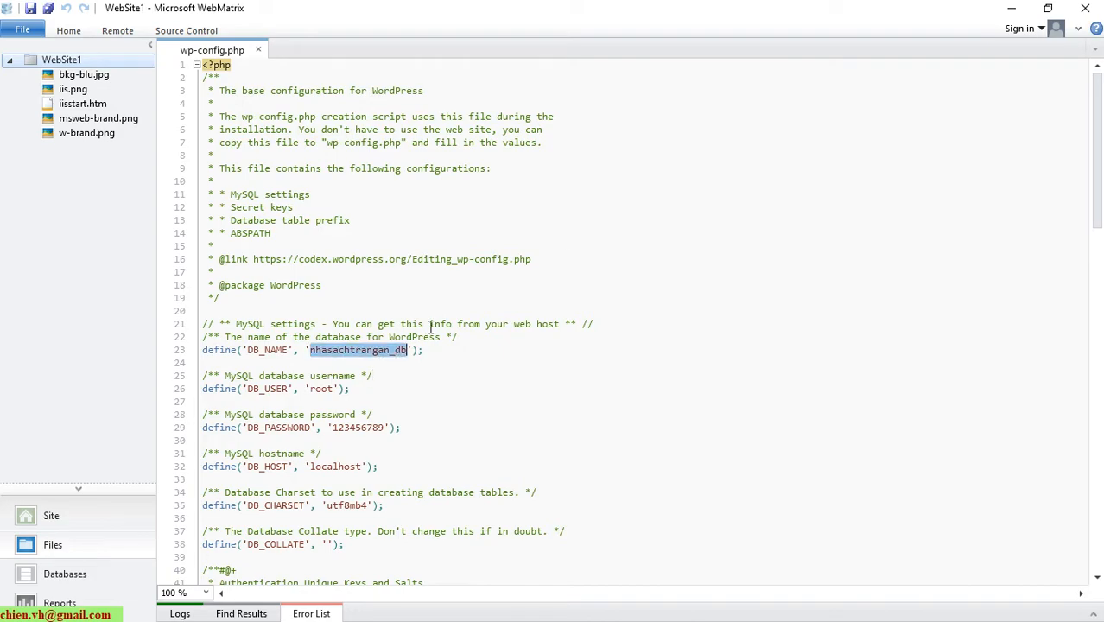
pyautogui.click(1011, 7)
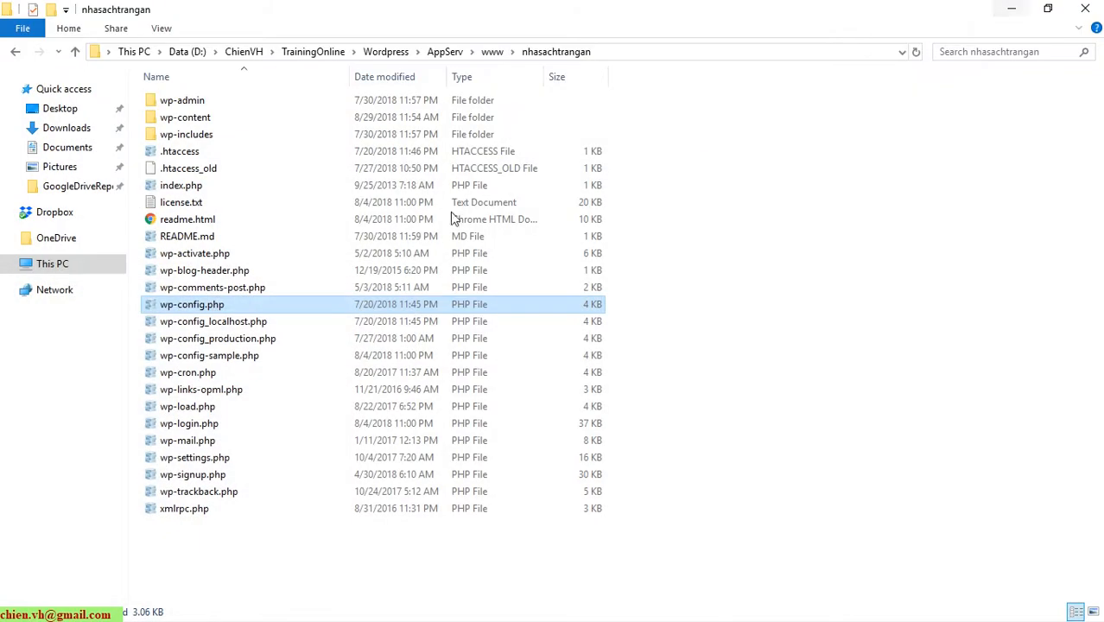
pyautogui.click(1010, 9)
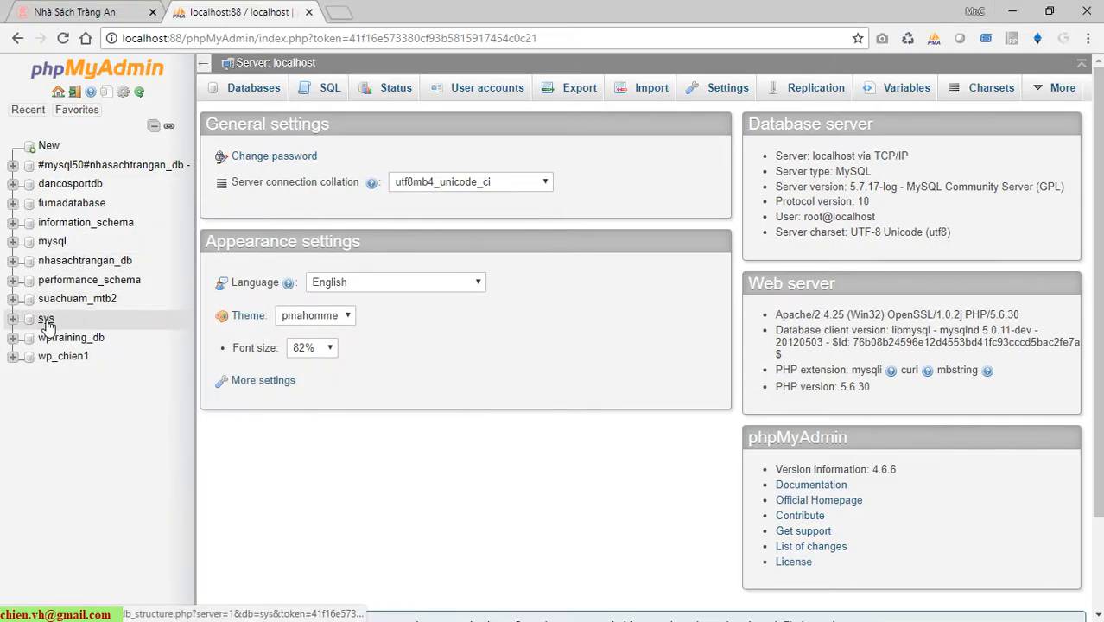
# Open nhasachtrangan_db's structure page and review its 18 tables, 6,422 rows, 4.6 MiB.
pyautogui.click(13, 262)
pyautogui.click(98, 268)
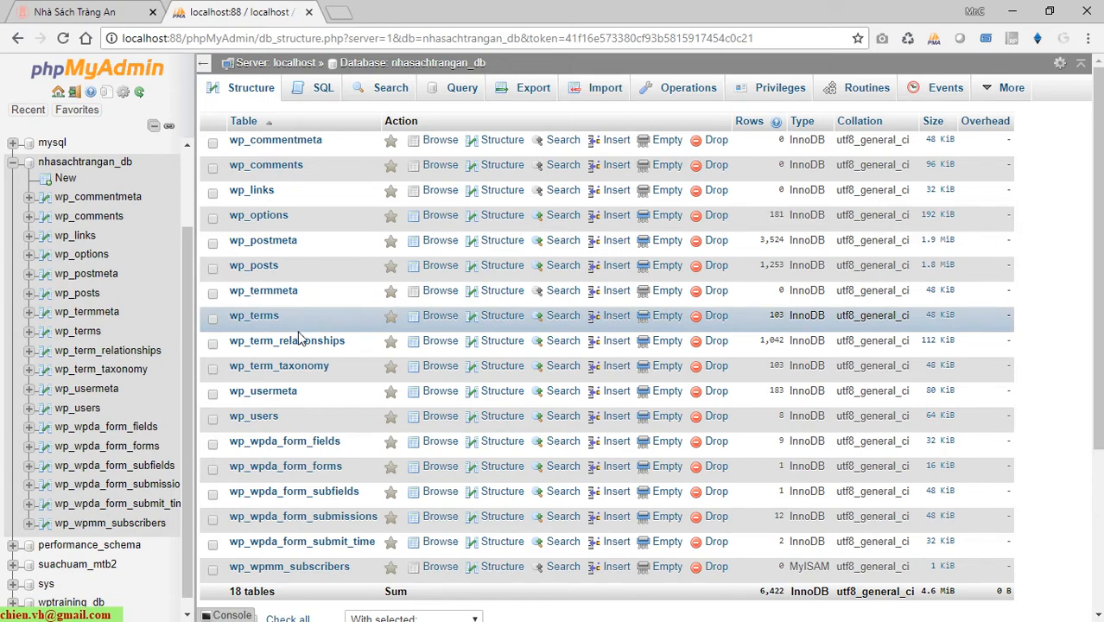
pyautogui.scroll(-3, 391, 352)
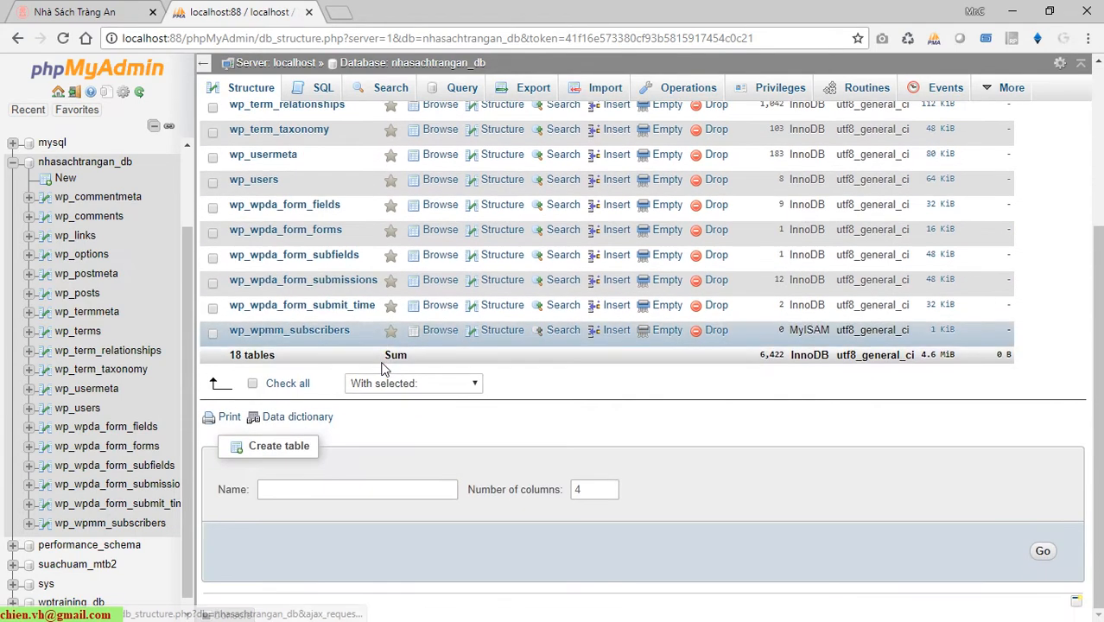
pyautogui.scroll(2, 759, 493)
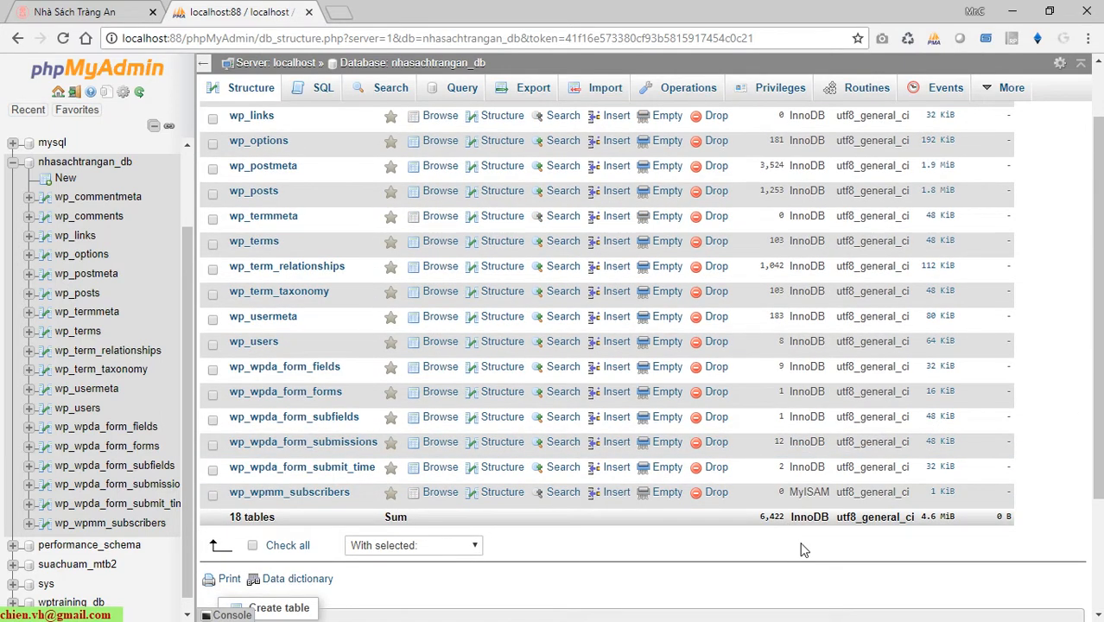
pyautogui.scroll(2, 504, 411)
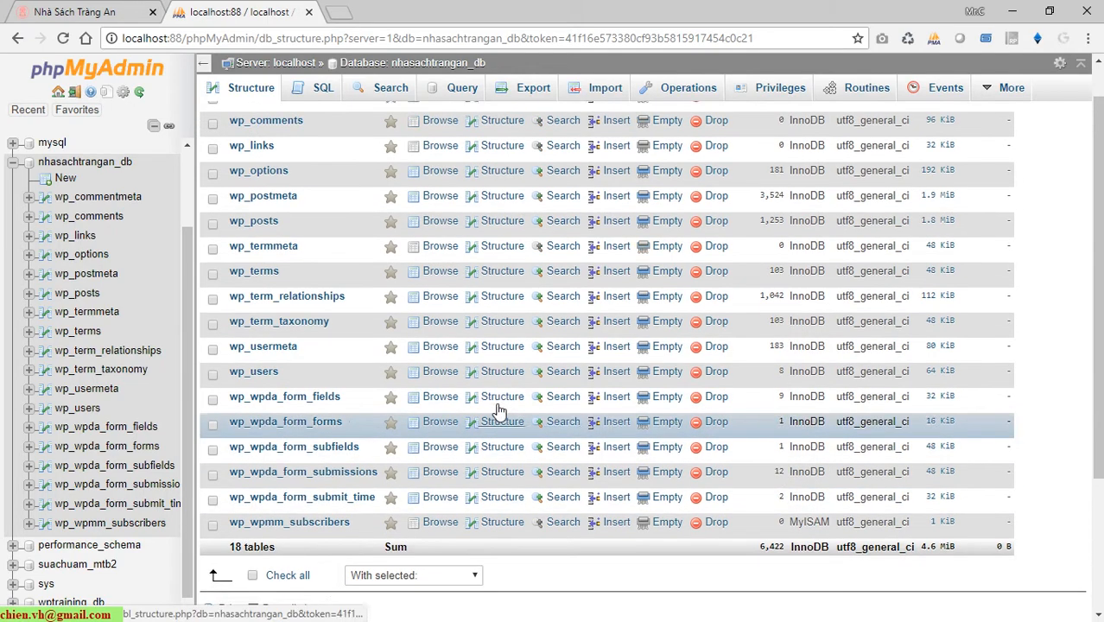
pyautogui.scroll(-3, 320, 216)
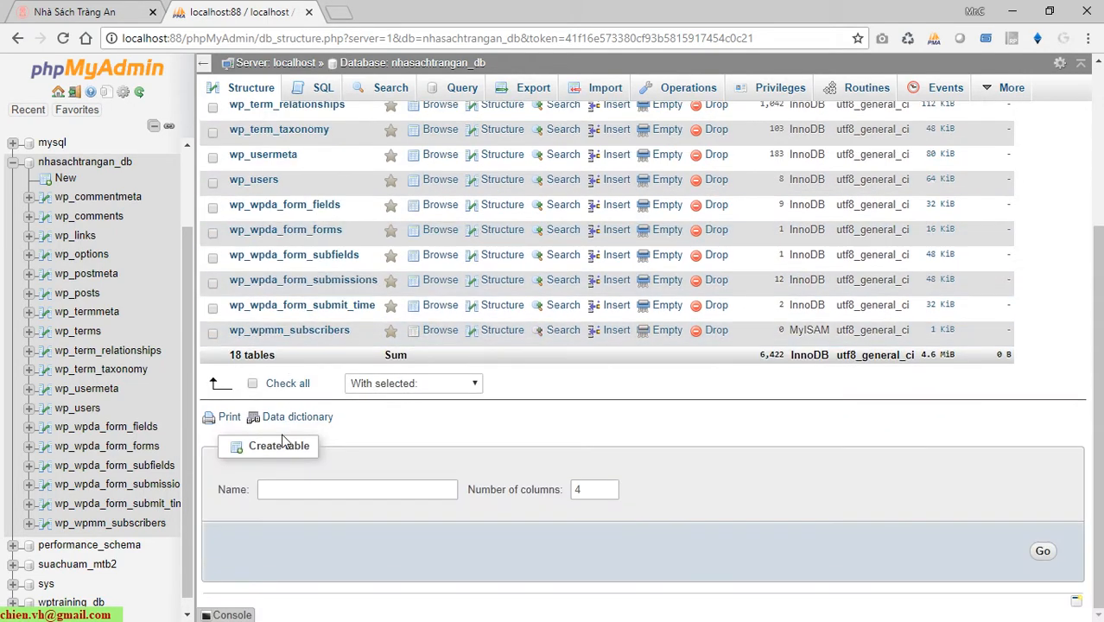
# Check all 18 tables and send them to export via 'With selected: Export'.
pyautogui.click(303, 390)
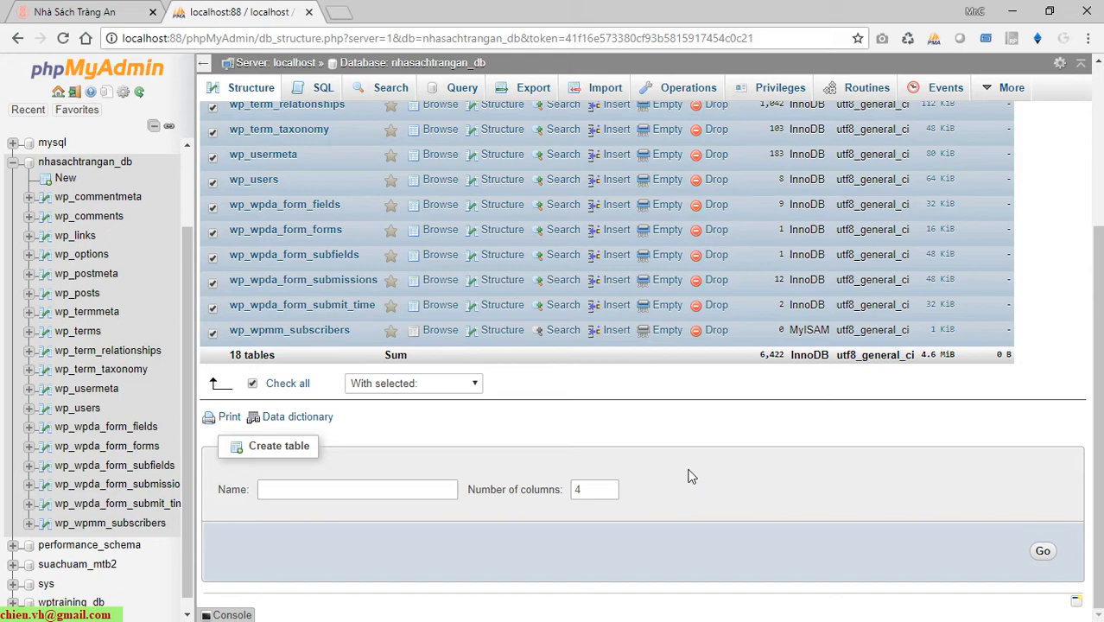
pyautogui.scroll(3, 689, 475)
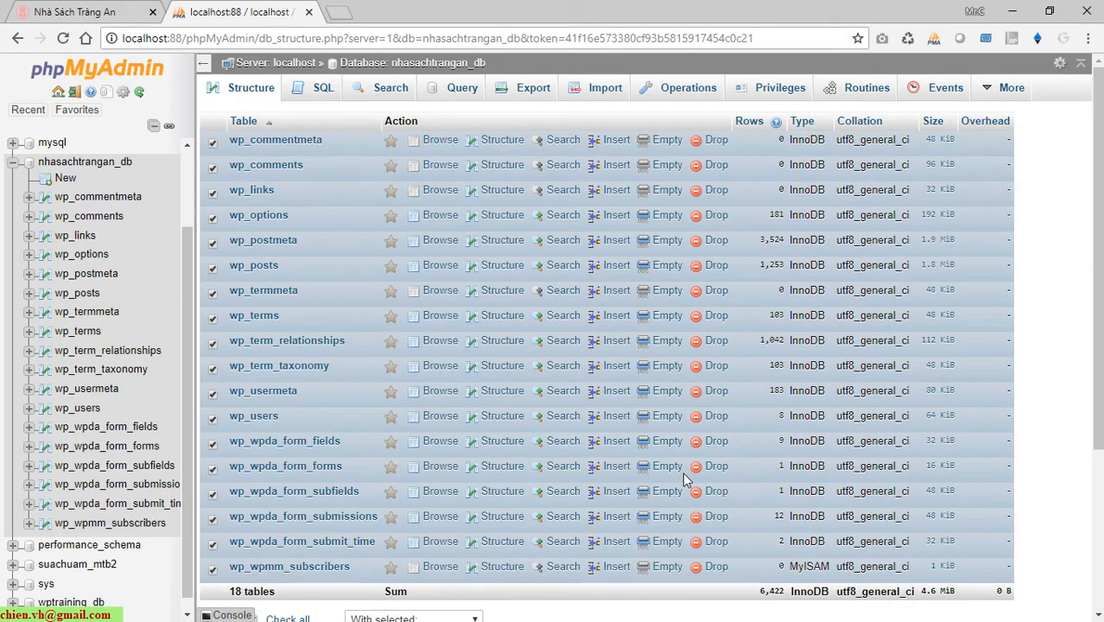
pyautogui.scroll(-3, 684, 480)
pyautogui.scroll(3, 681, 477)
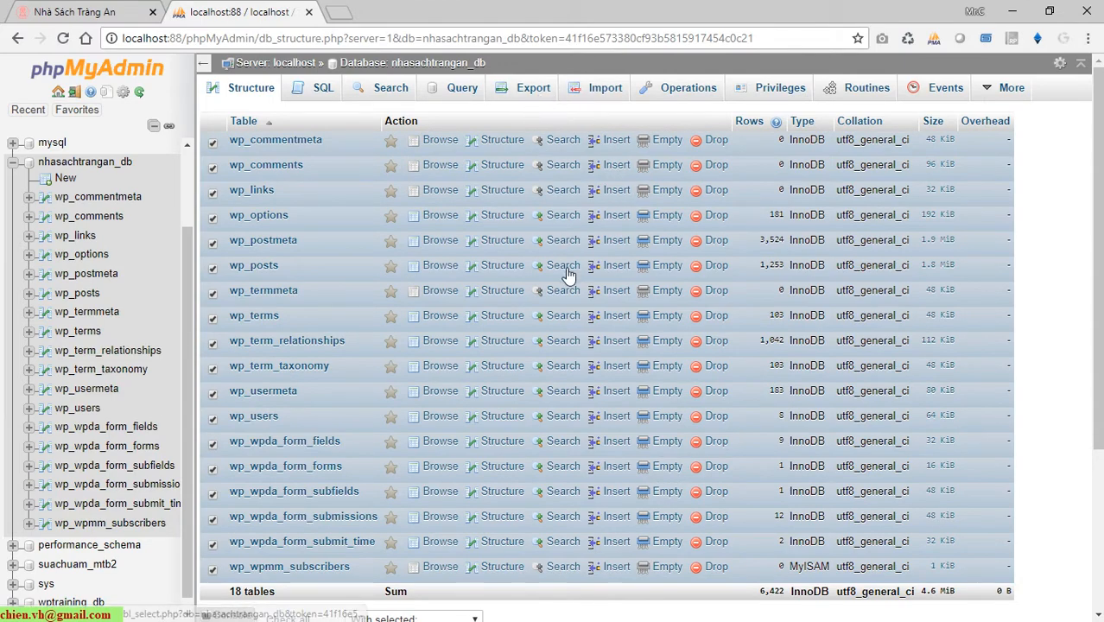
pyautogui.scroll(-3, 561, 285)
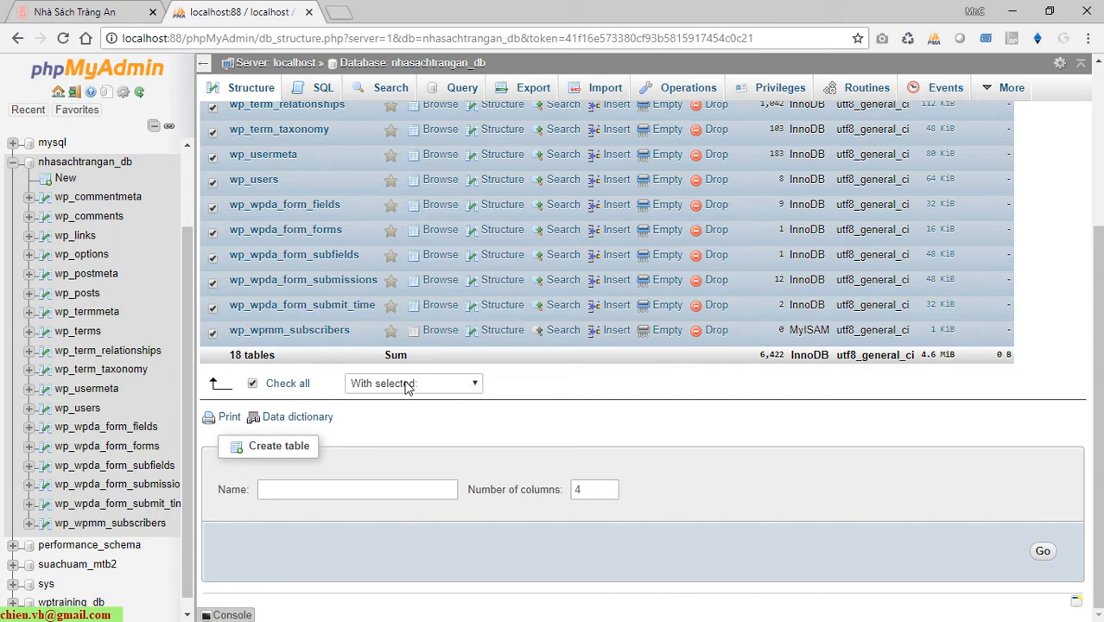
pyautogui.click(442, 385)
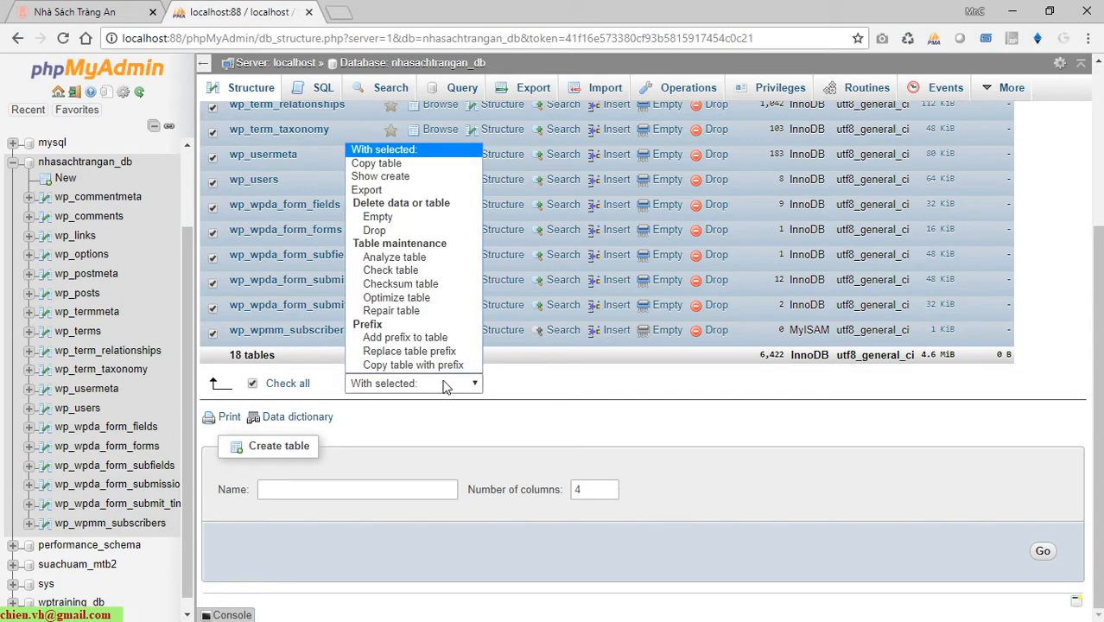
pyautogui.click(361, 190)
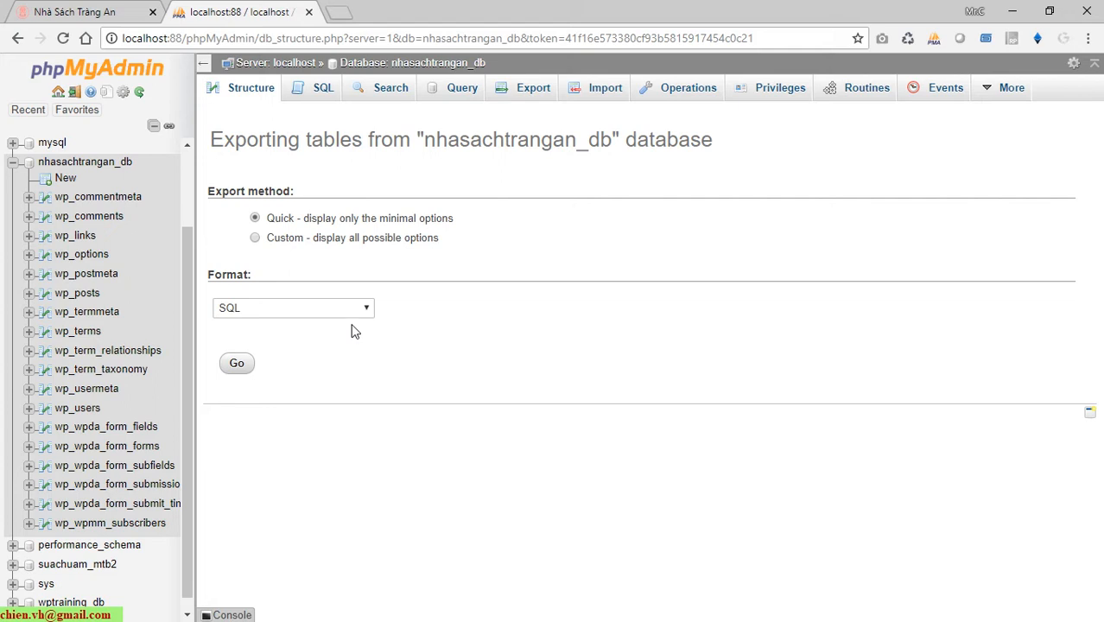
# Run the Quick SQL export and find nhasachtrangan_db.sql on Chrome's Downloads page.
pyautogui.moveTo(226, 148); pyautogui.dragTo(761, 148)
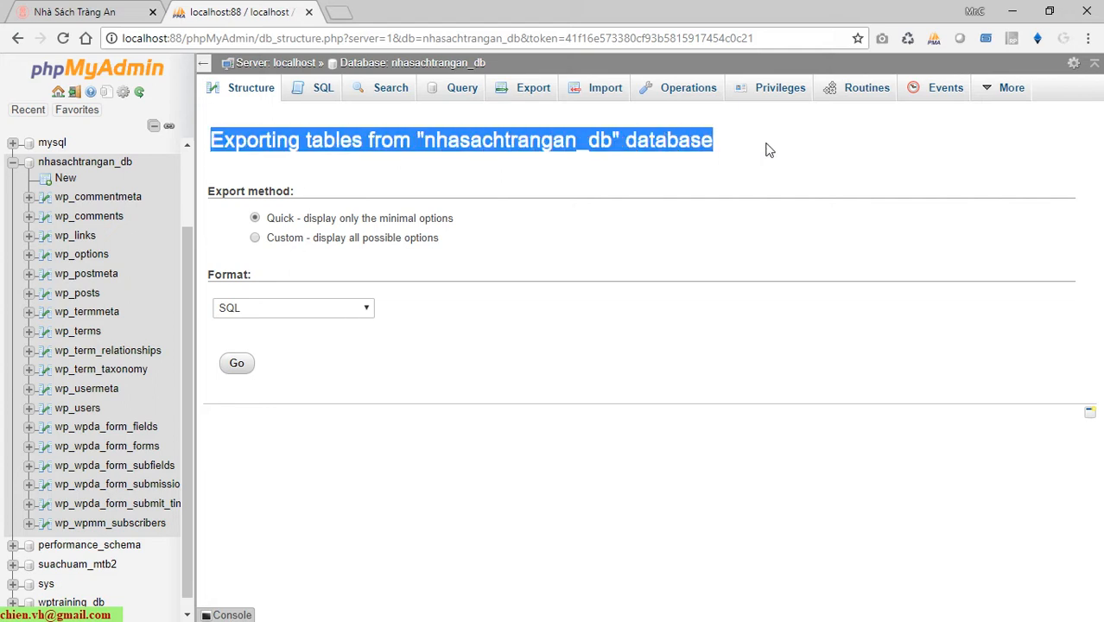
pyautogui.click(765, 150)
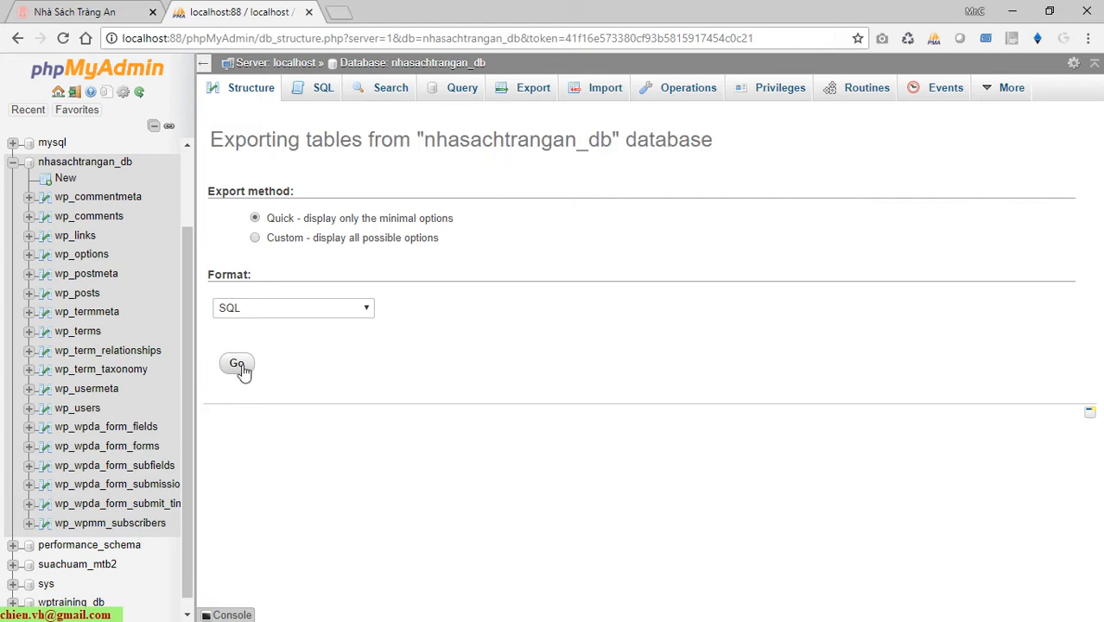
pyautogui.click(237, 363)
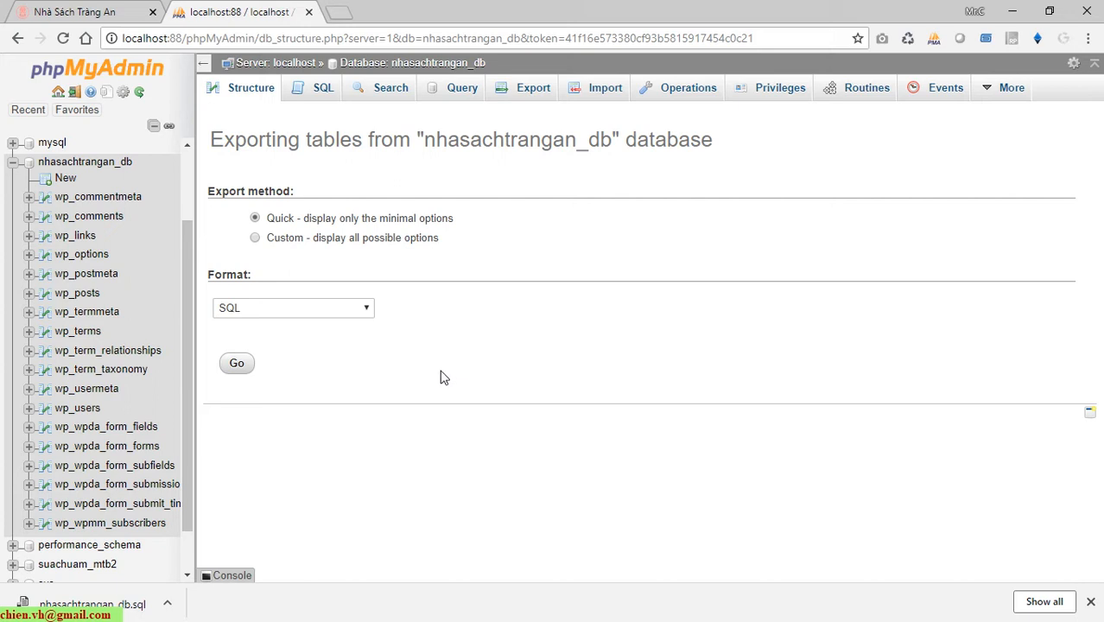
pyautogui.click(1042, 602)
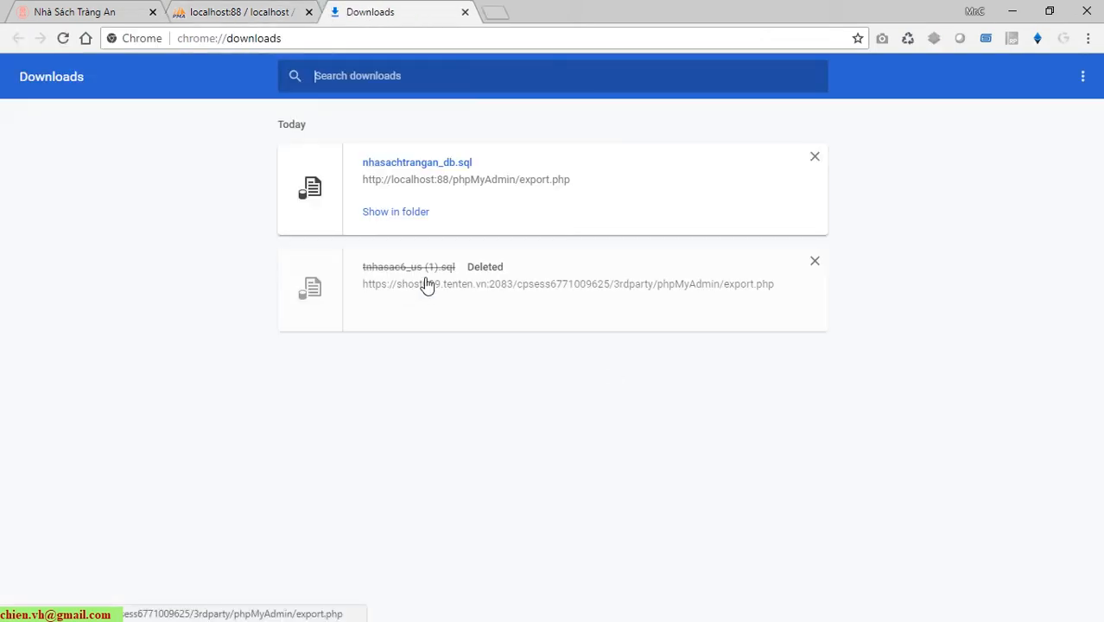
# Reveal the downloaded nhasachtrangan_db.sql in the Downloads folder and open it in Notepad++.
pyautogui.click(399, 214)
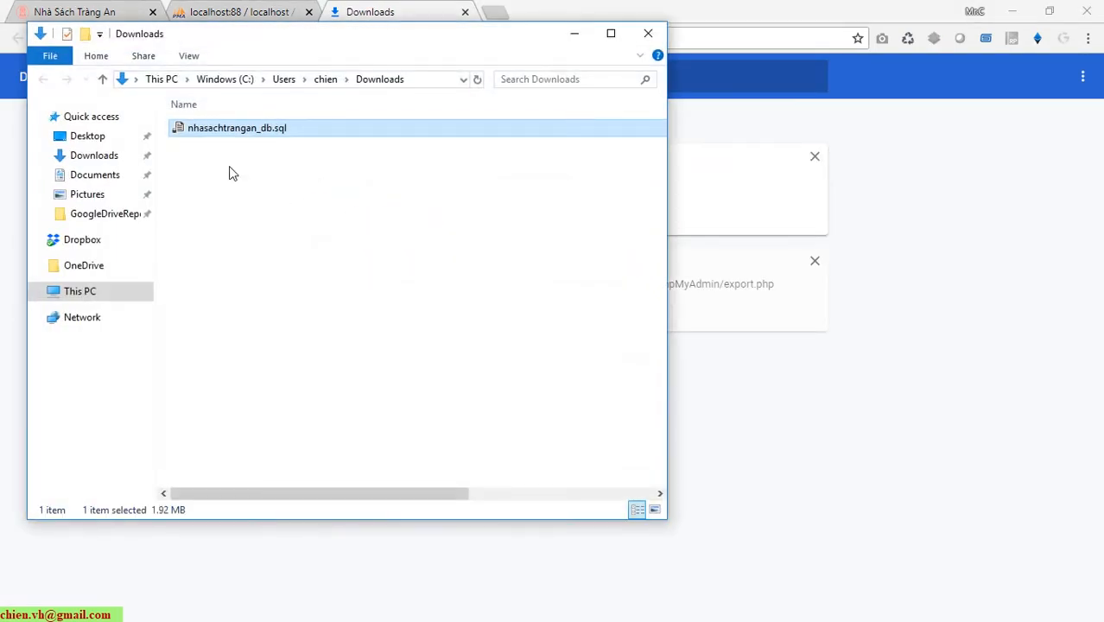
pyautogui.click(287, 195)
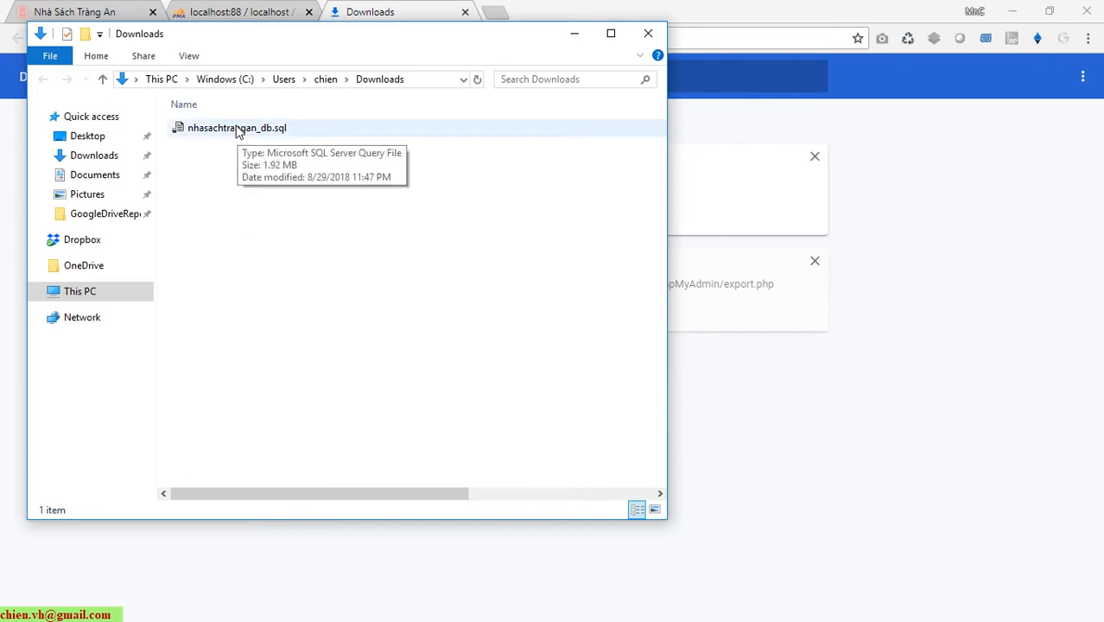
pyautogui.rightClick(238, 129)
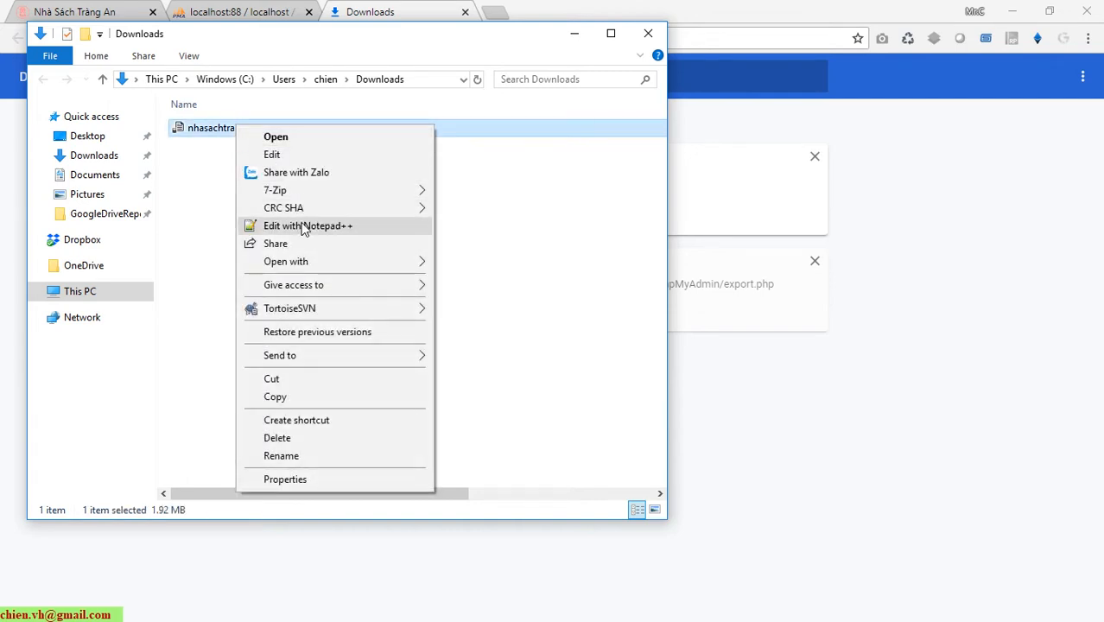
pyautogui.click(301, 226)
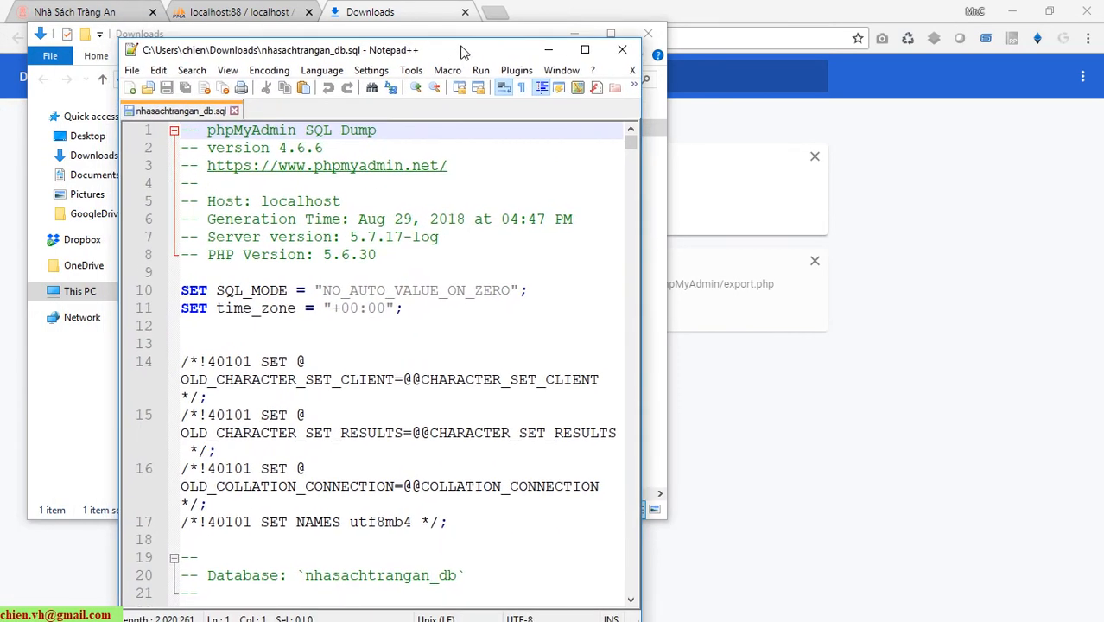
# Maximize Notepad++ and locate the database name nhasachtrangan_db on line 20 of the dump header.
pyautogui.doubleClick(462, 52)
pyautogui.scroll(-3, 547, 340)
pyautogui.scroll(3, 546, 340)
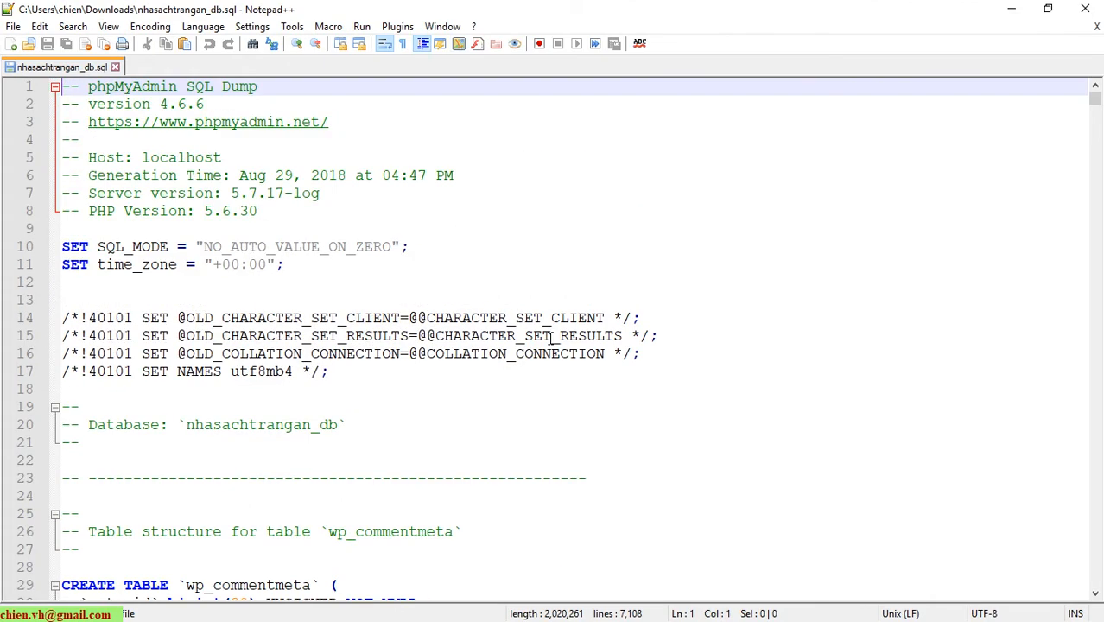
pyautogui.scroll(-3, 549, 337)
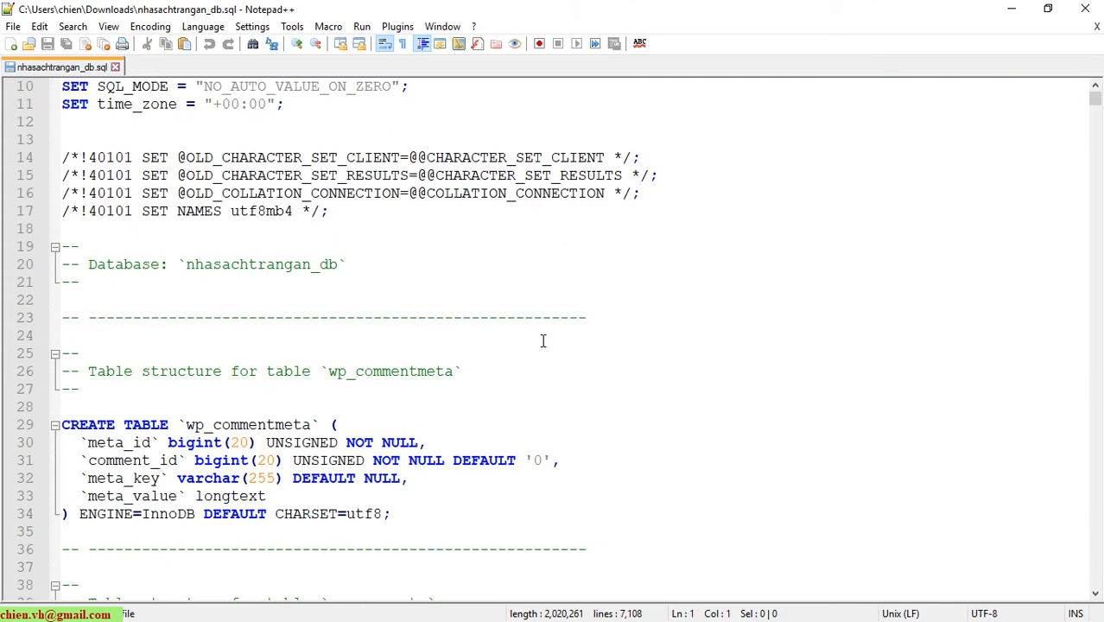
pyautogui.doubleClick(135, 269)
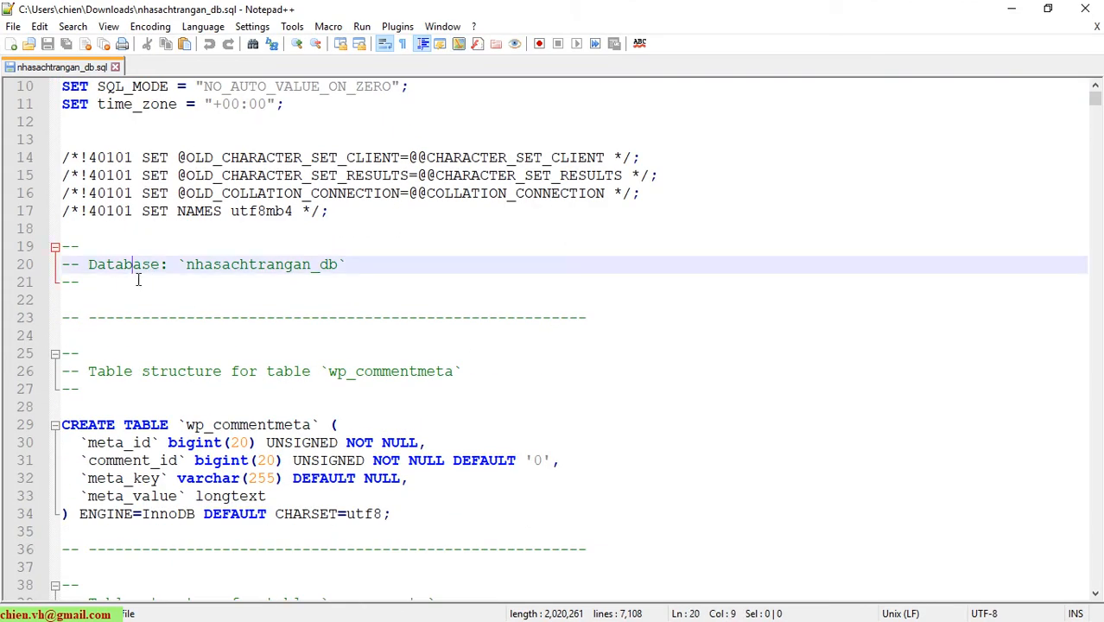
pyautogui.doubleClick(227, 269)
pyautogui.scroll(3, 389, 308)
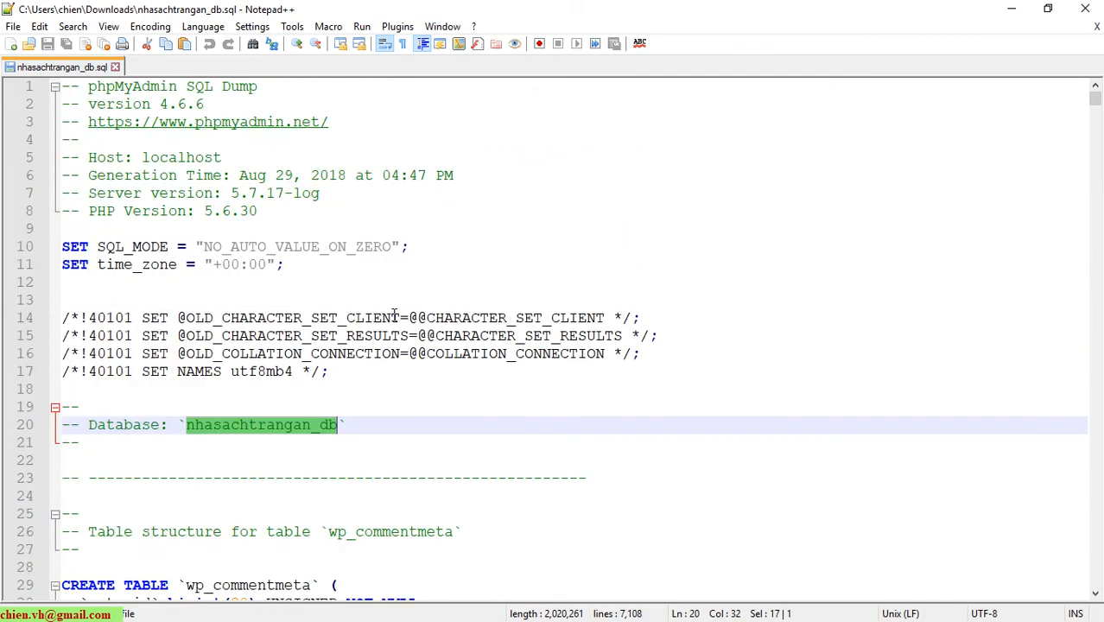
pyautogui.scroll(-6, 394, 316)
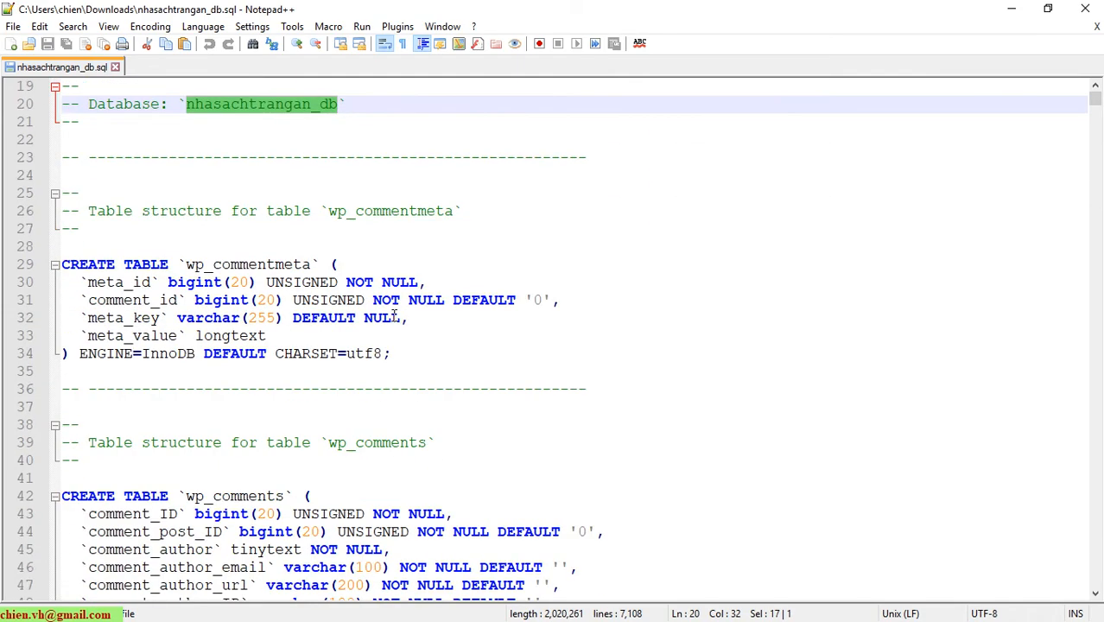
pyautogui.scroll(3, 618, 340)
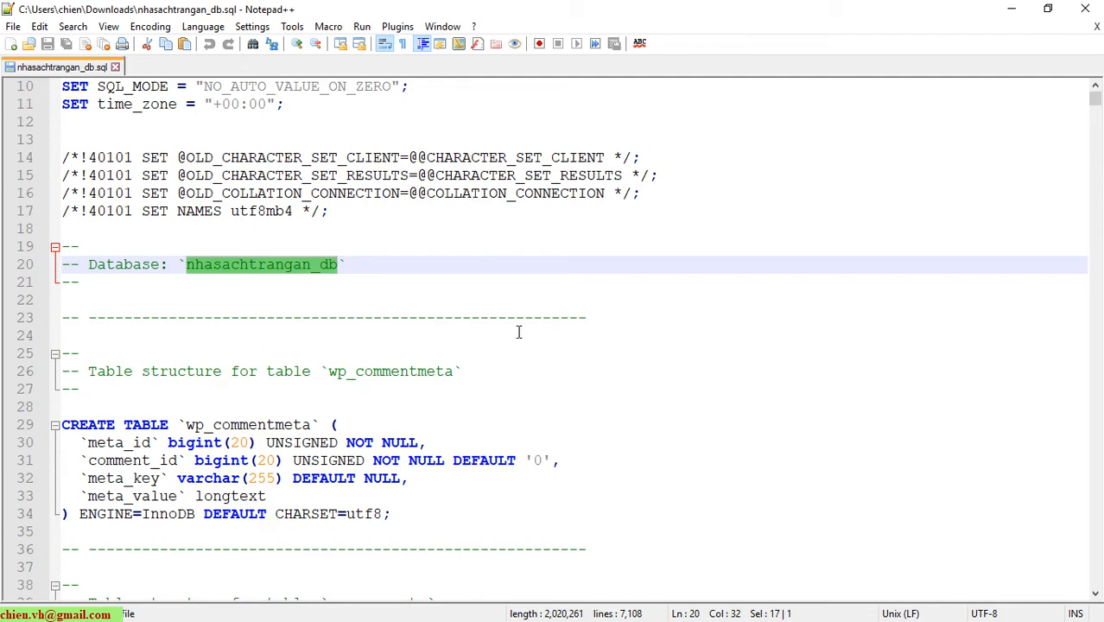
# Copy the database name nhasachtrangan_db and switch back to the browser.
pyautogui.press('Up')
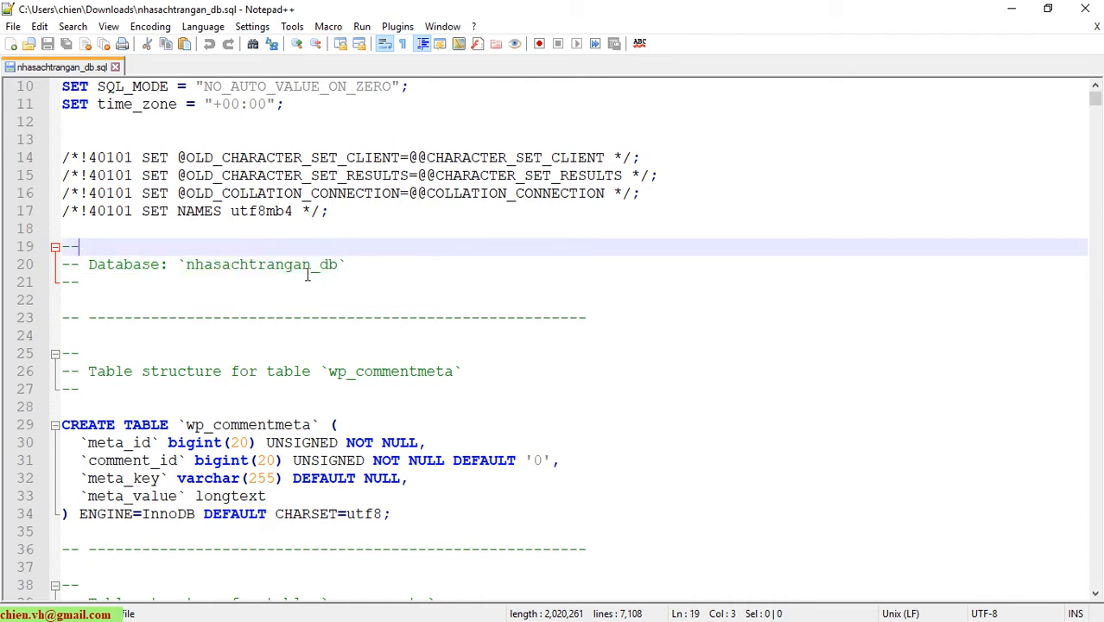
pyautogui.click(279, 270)
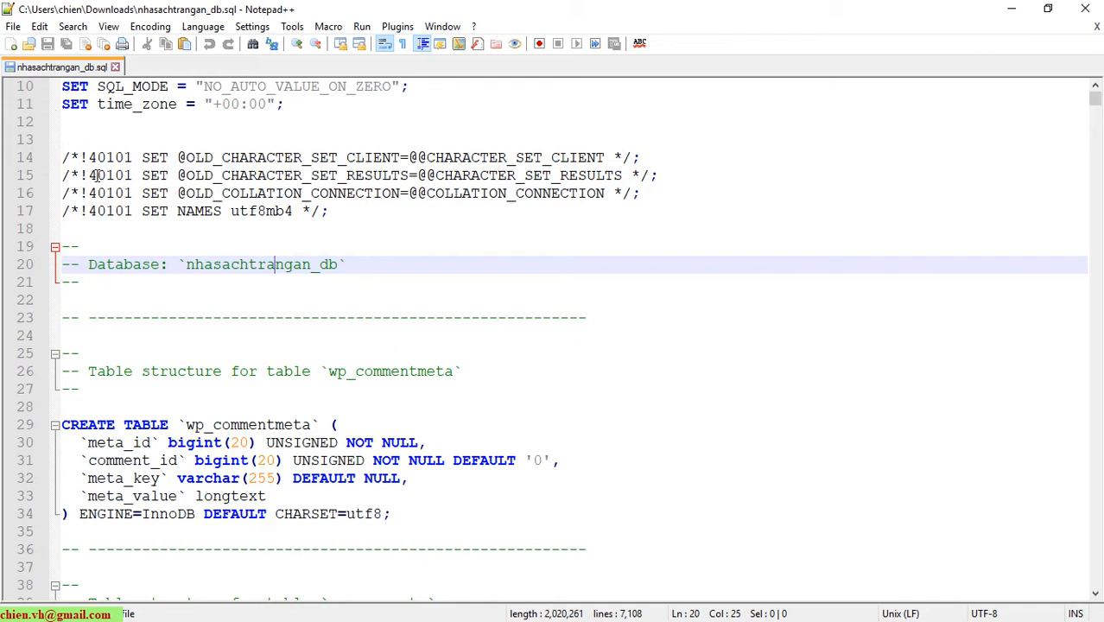
pyautogui.doubleClick(267, 268)
pyautogui.rightClick(267, 268)
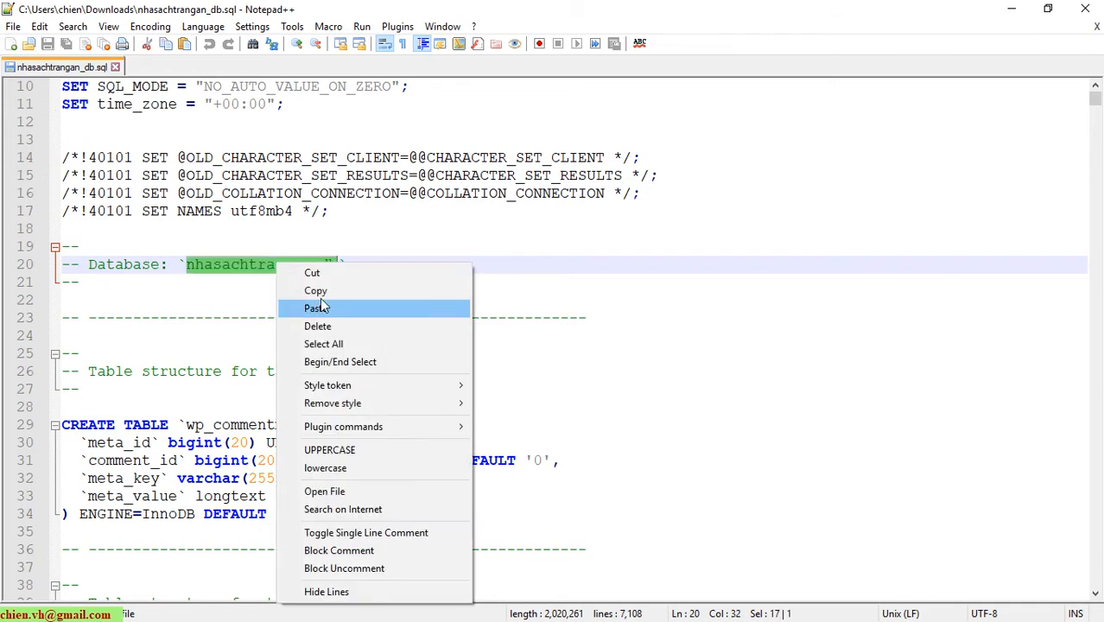
pyautogui.click(310, 288)
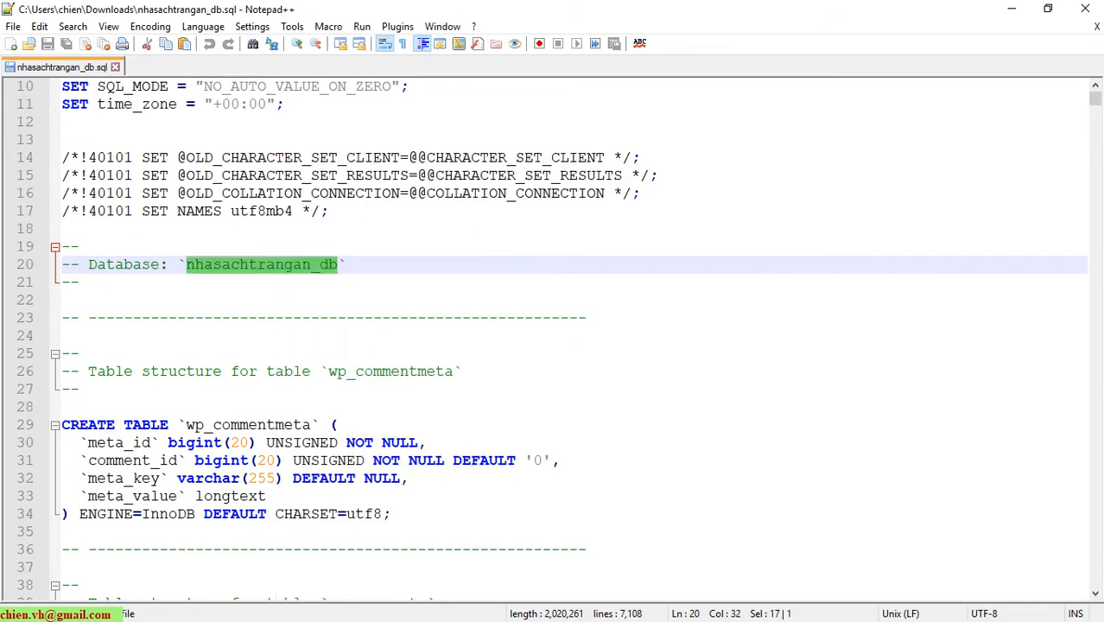
pyautogui.hotkey('alt', 'Tab')
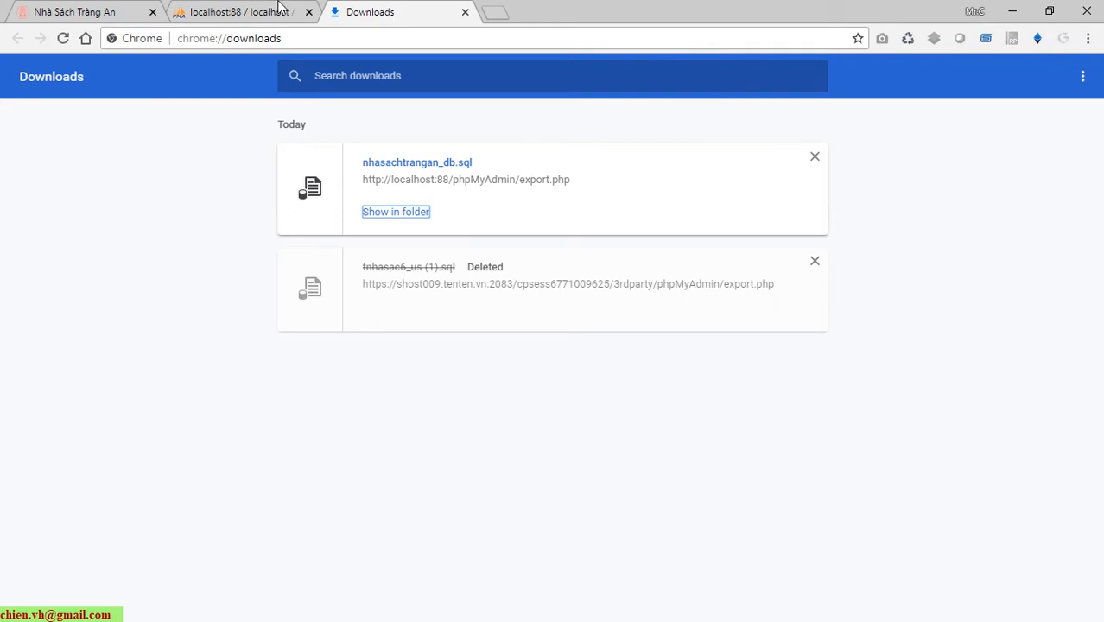
# Return to phpMyAdmin, collapse nhasachtrangan_db in the tree, and go to the Databases page.
pyautogui.click(278, 9)
pyautogui.scroll(3, 130, 336)
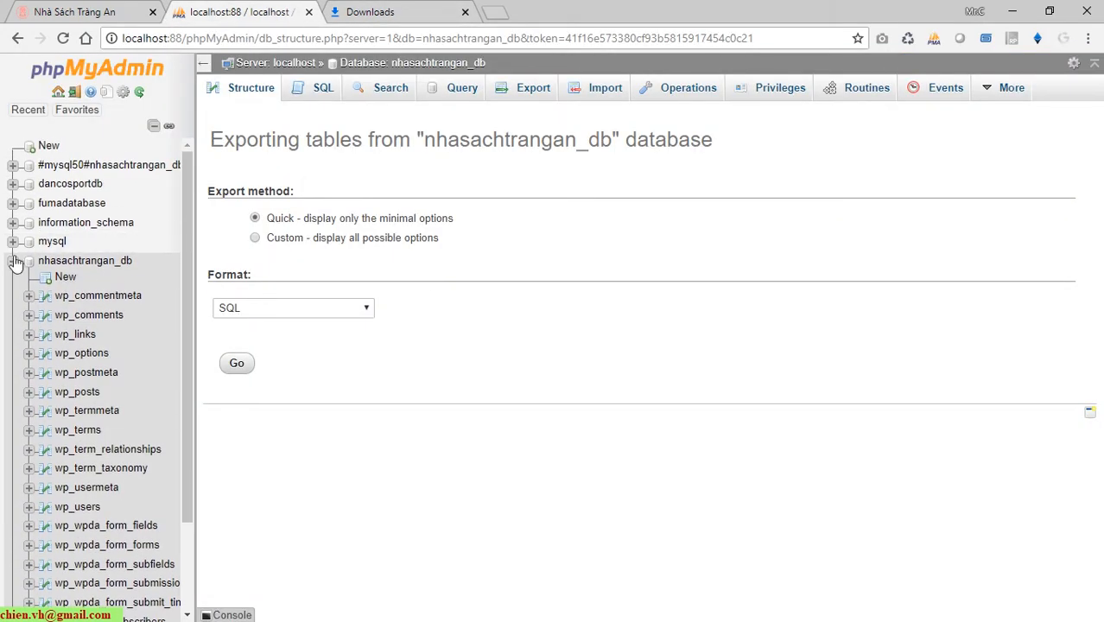
pyautogui.click(14, 260)
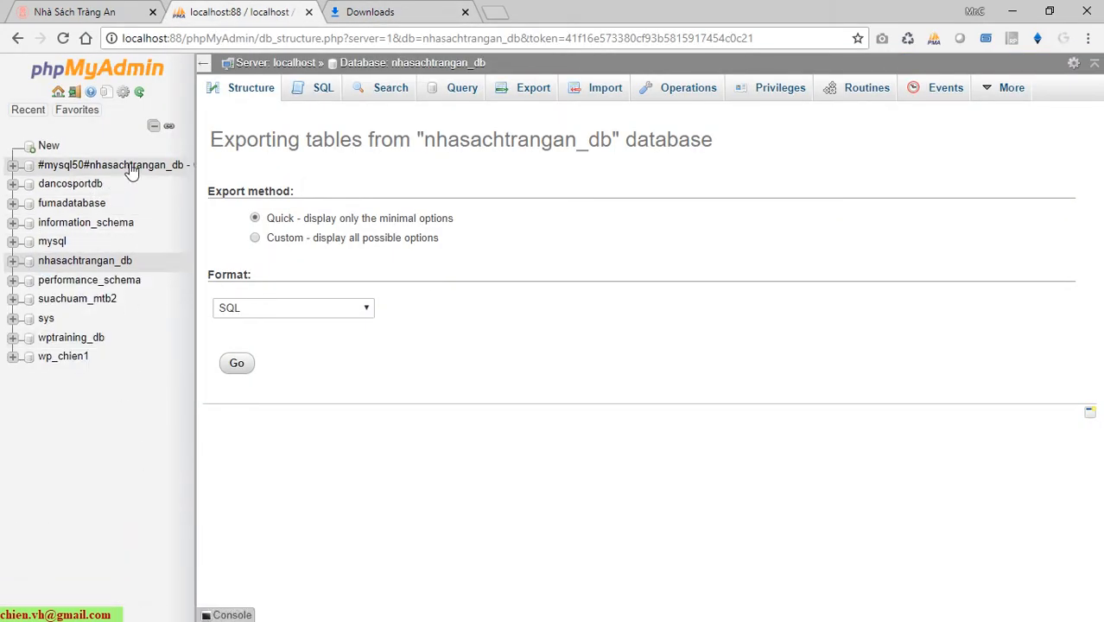
pyautogui.click(49, 149)
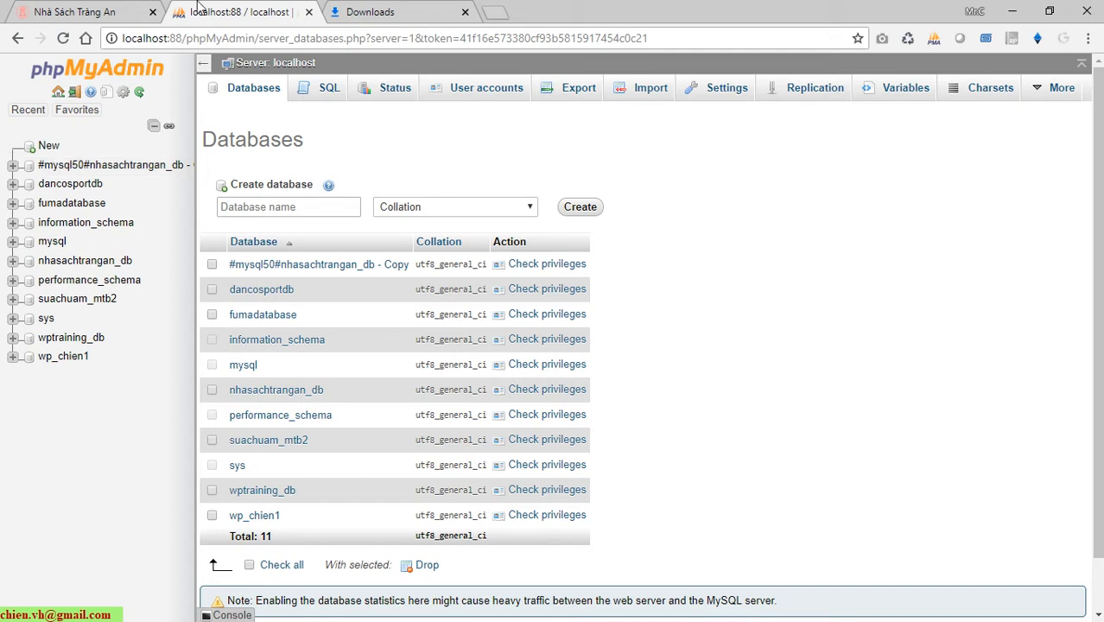
# Create database nhasachtrangan_db_demo from the pasted name plus _demo, keeping the default collation.
pyautogui.click(352, 214)
pyautogui.rightClick(363, 211)
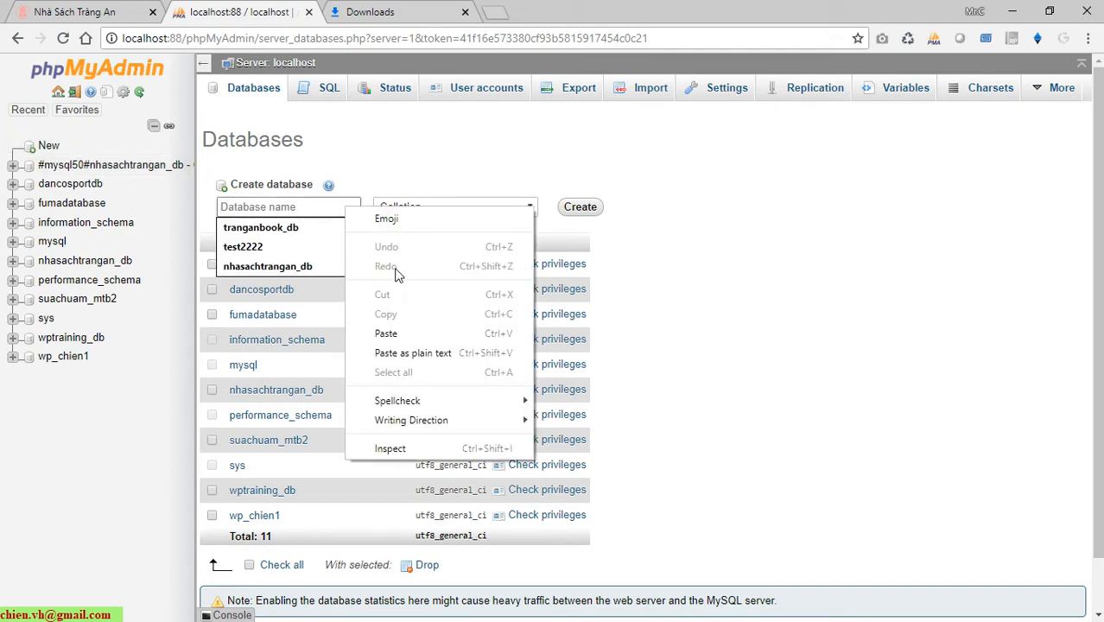
pyautogui.click(404, 333)
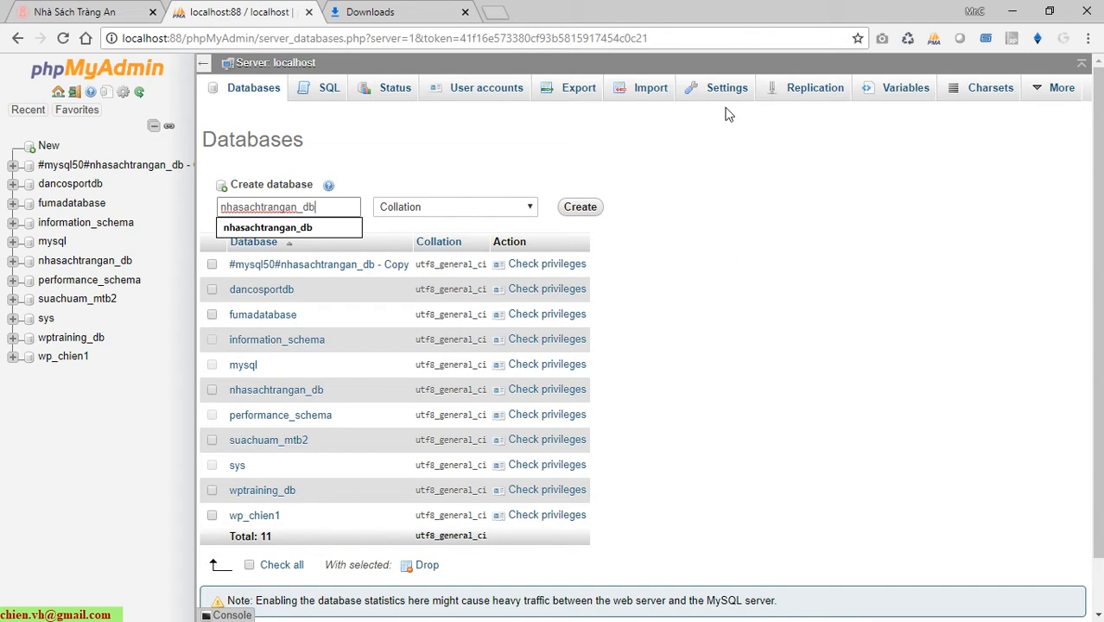
pyautogui.write('_')
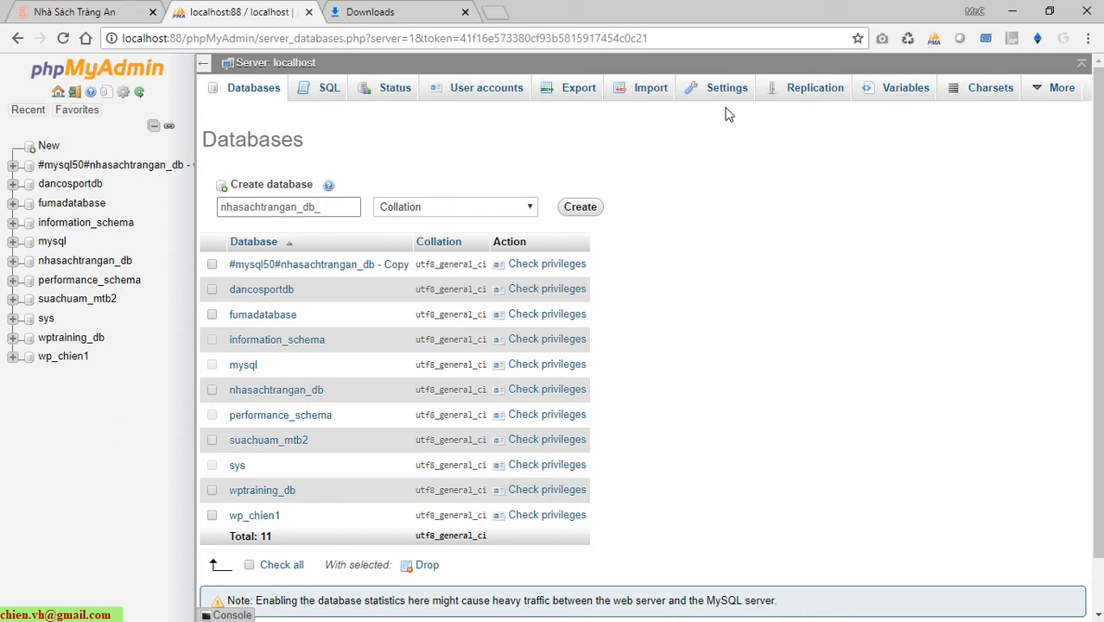
pyautogui.write('demo')
pyautogui.click(473, 213)
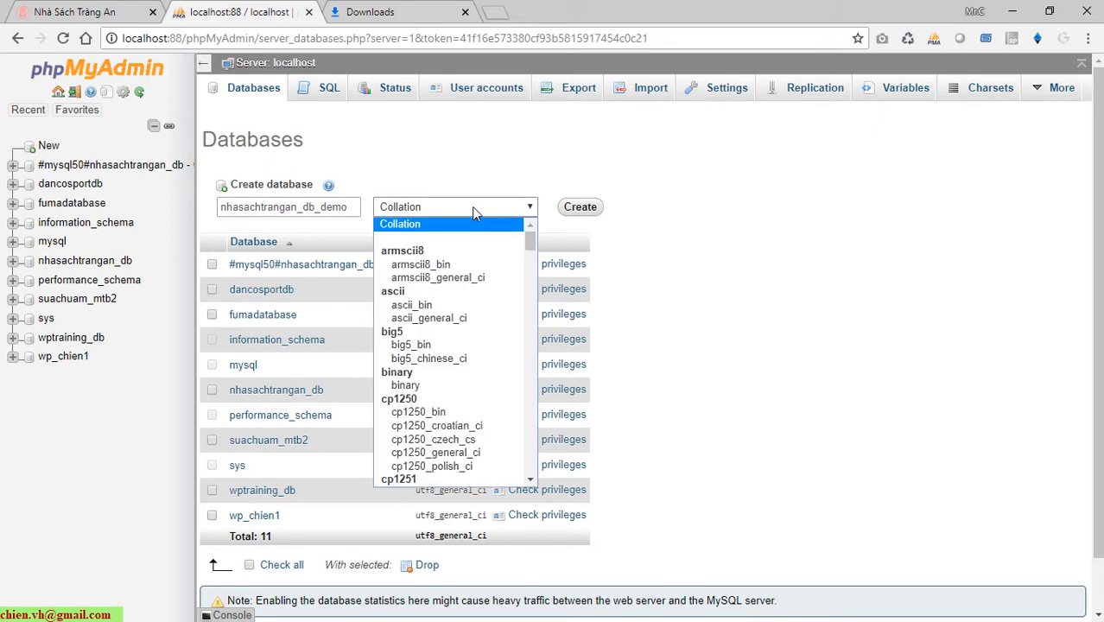
pyautogui.click(713, 208)
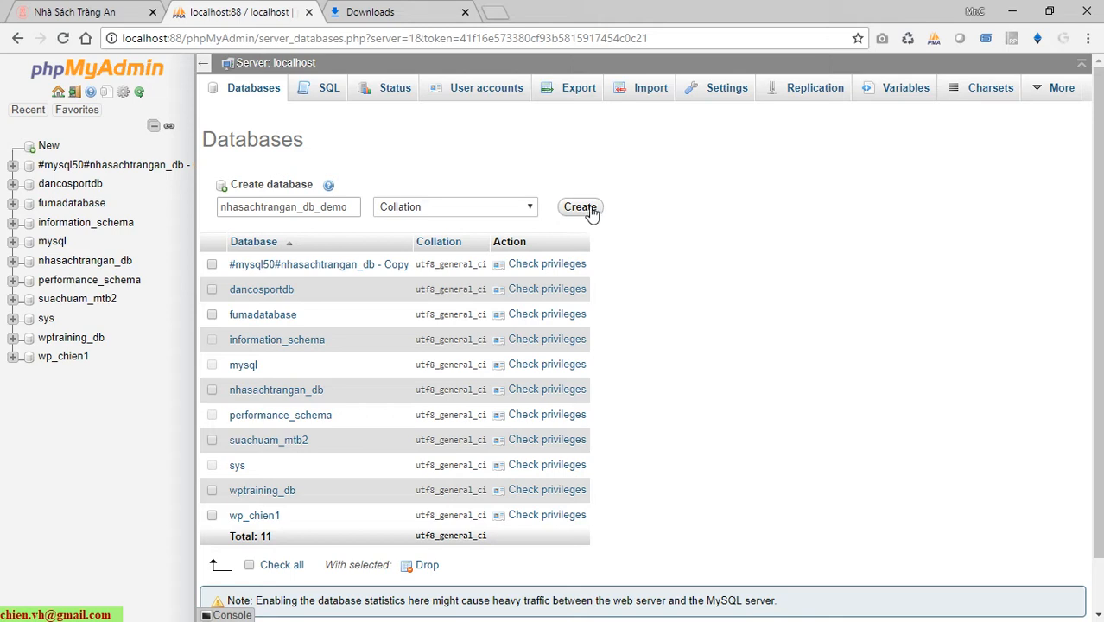
pyautogui.click(523, 213)
pyautogui.click(658, 228)
pyautogui.click(588, 208)
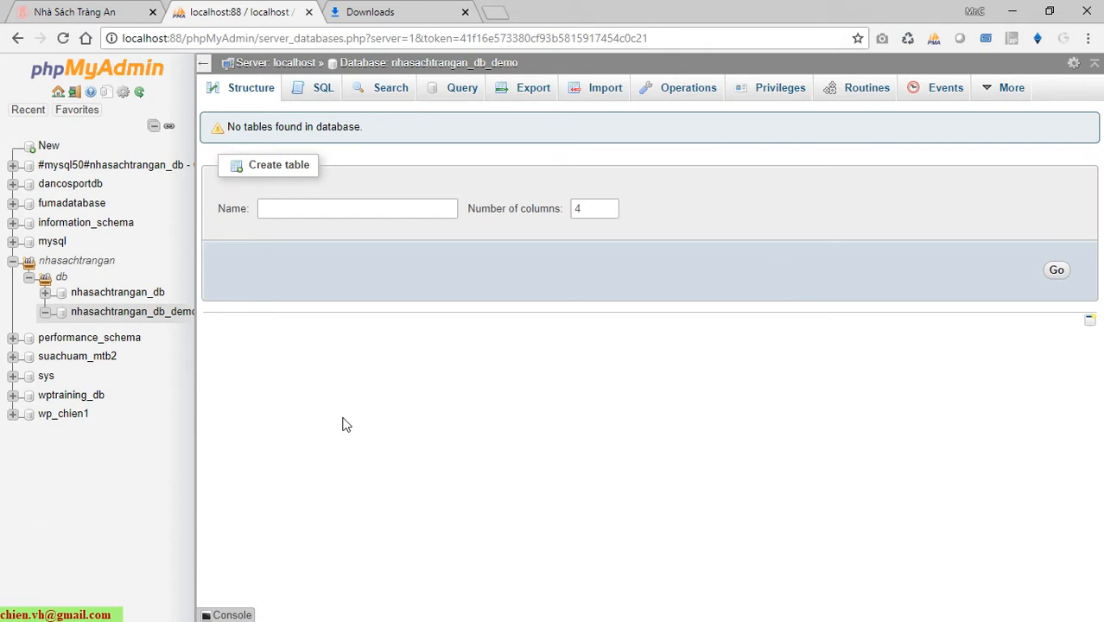
# Re-expand the nhasachtrangan group in the navigation tree and widen the navigation panel.
pyautogui.click(19, 263)
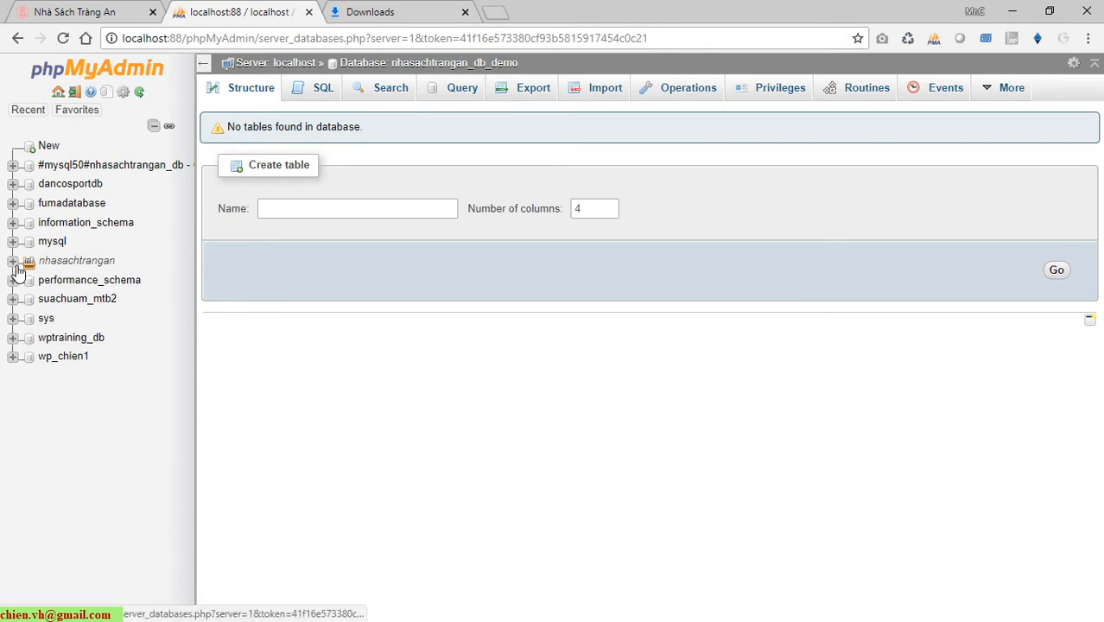
pyautogui.click(19, 264)
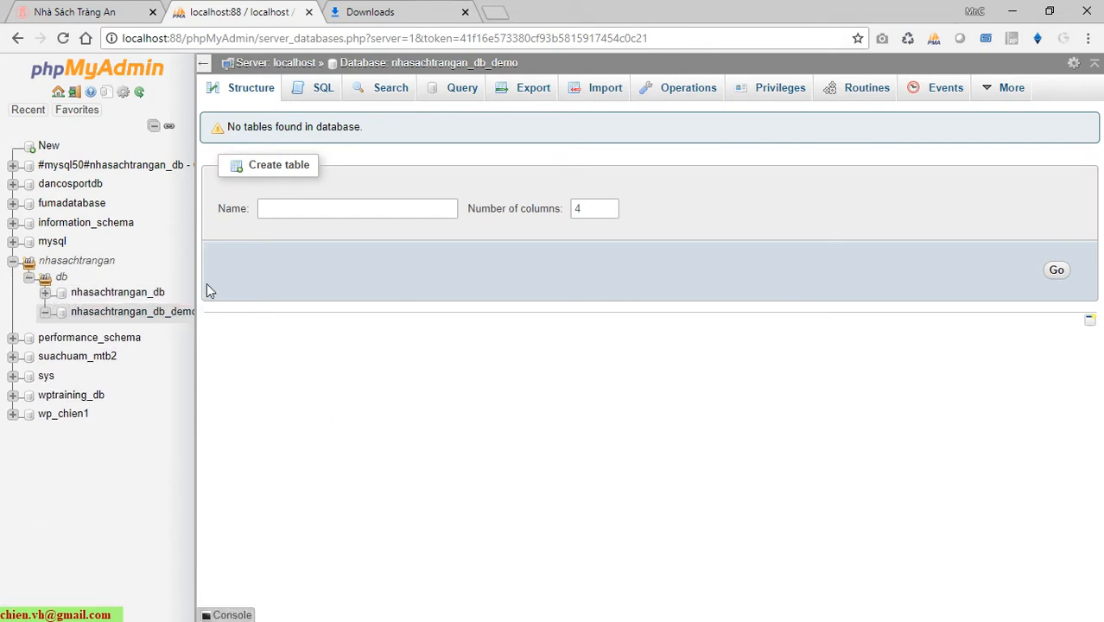
pyautogui.click(28, 277)
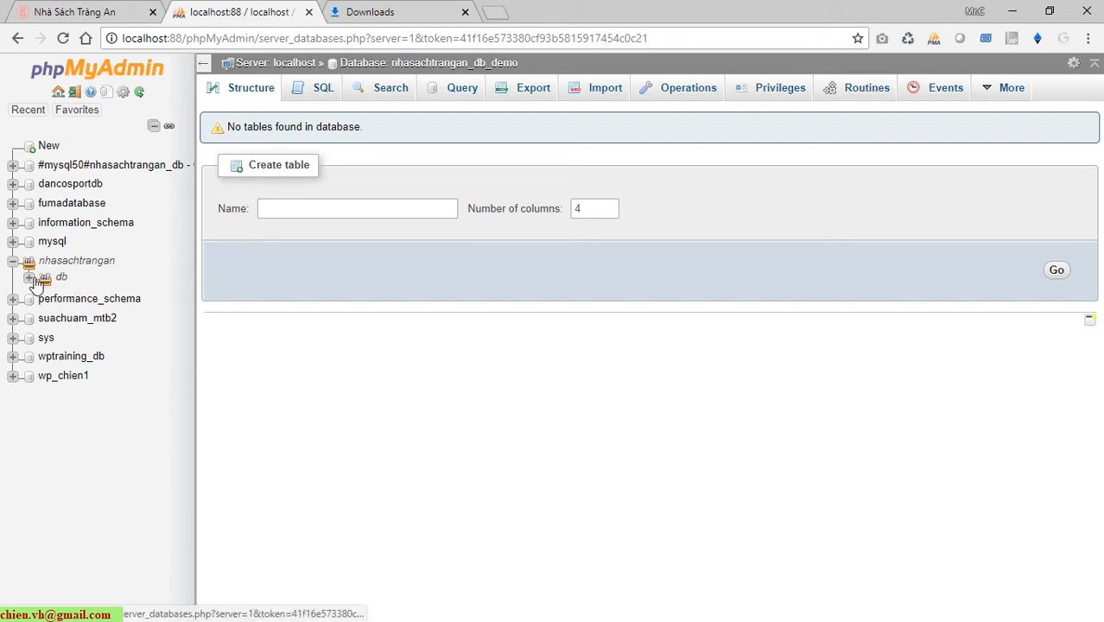
pyautogui.click(12, 261)
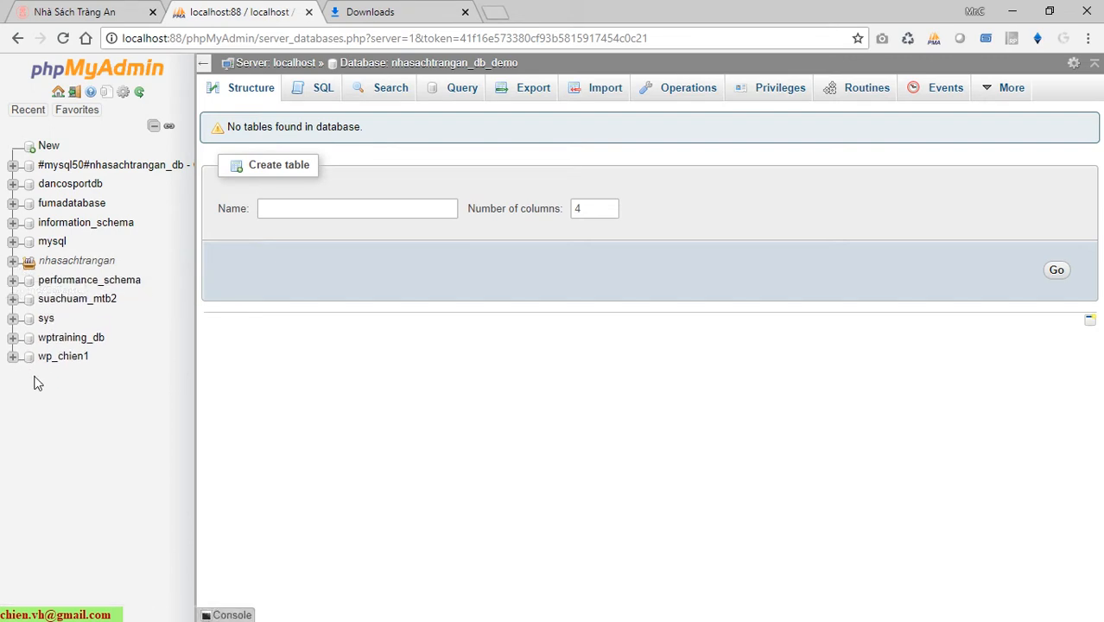
pyautogui.click(15, 262)
pyautogui.click(29, 277)
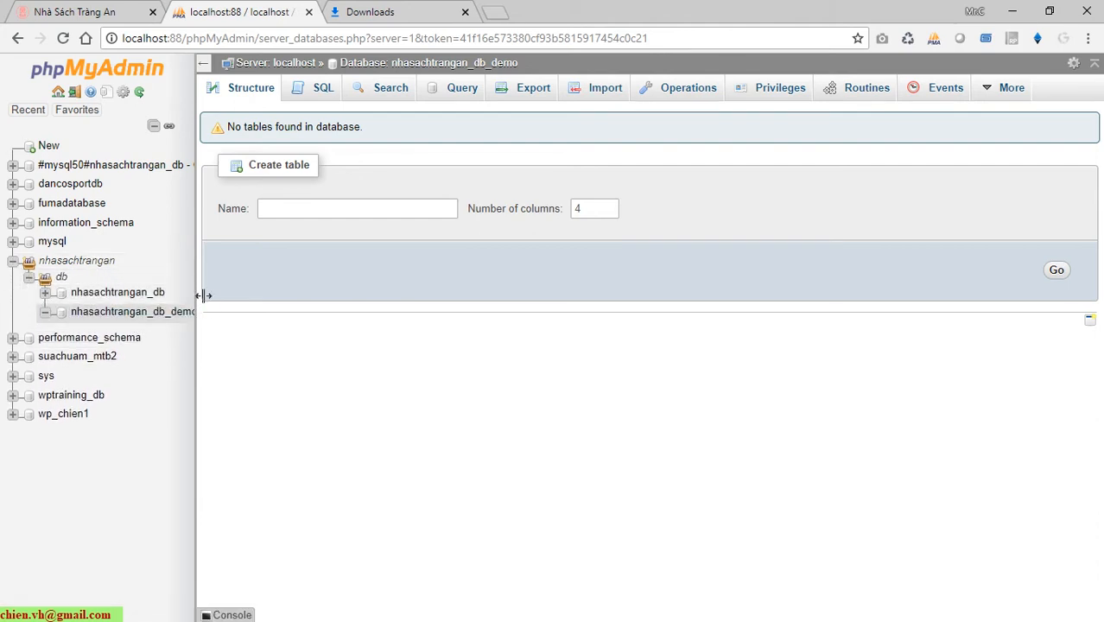
pyautogui.moveTo(198, 294); pyautogui.dragTo(289, 302)
# Open nhasachtrangan_db_demo, then return to the localhost server home page.
pyautogui.rightClick(168, 313)
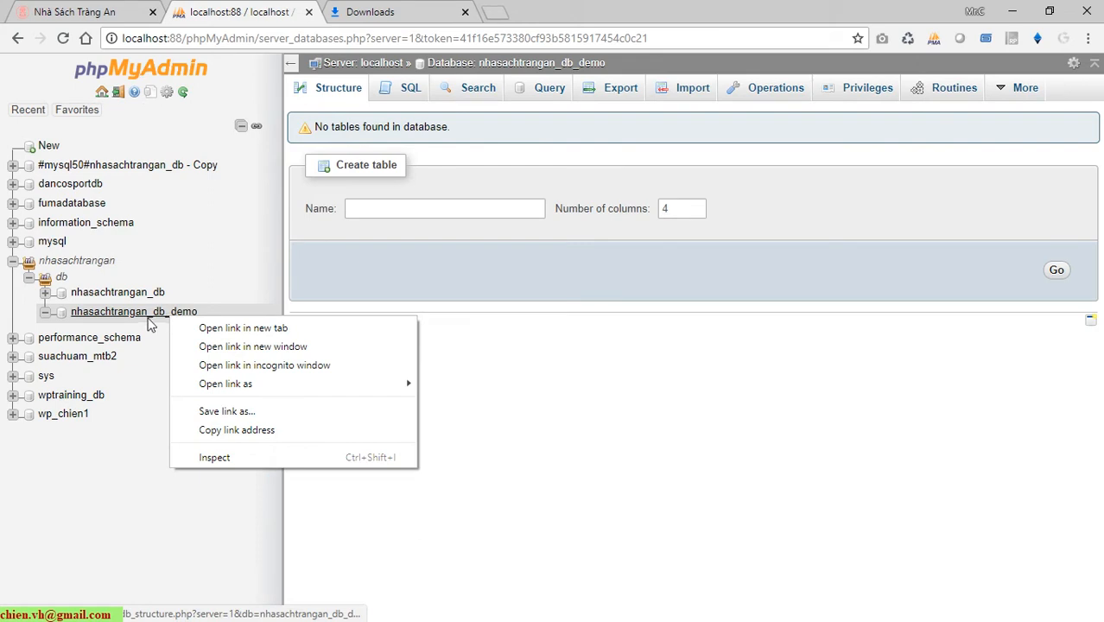
pyautogui.click(143, 320)
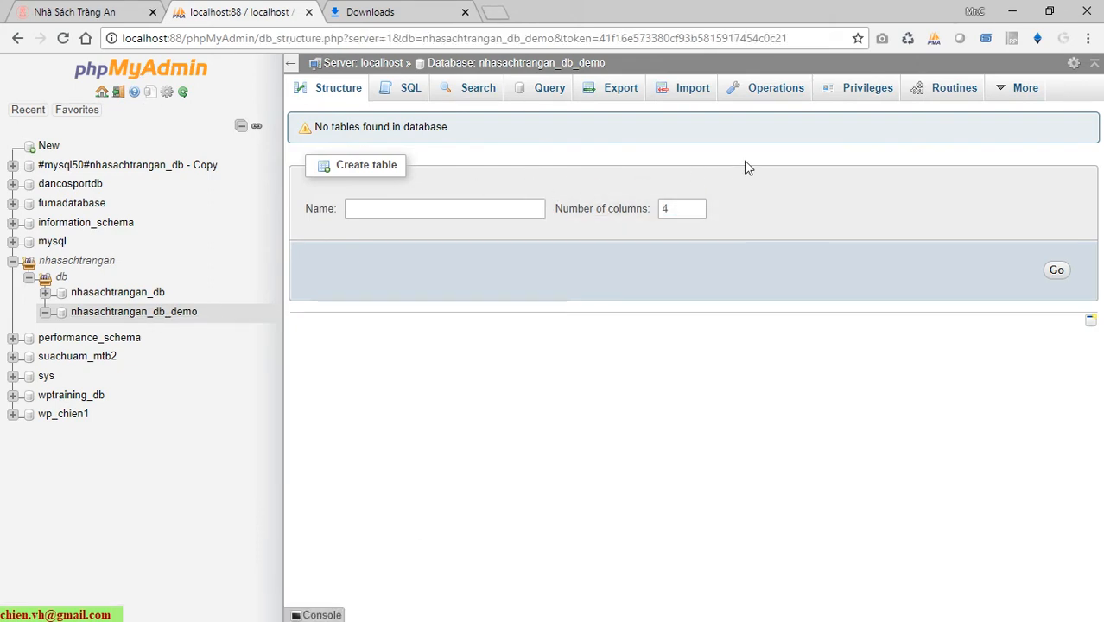
pyautogui.moveTo(1010, 86)
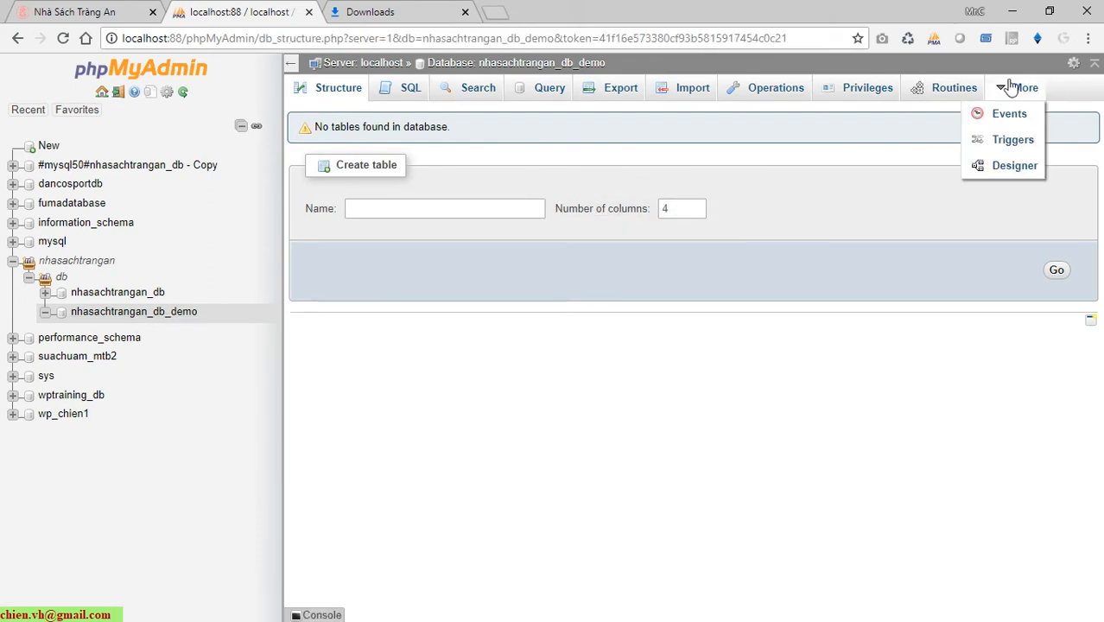
pyautogui.click(380, 63)
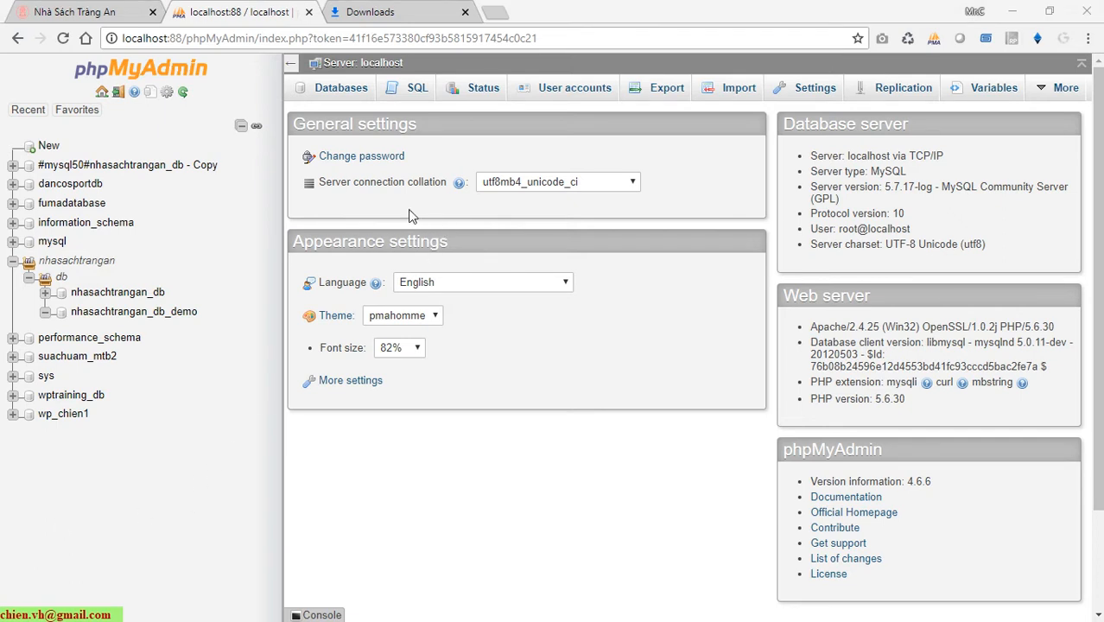
# Drop the nhasachtrangan_db_demo database from the Databases list and confirm the deletion.
pyautogui.click(348, 90)
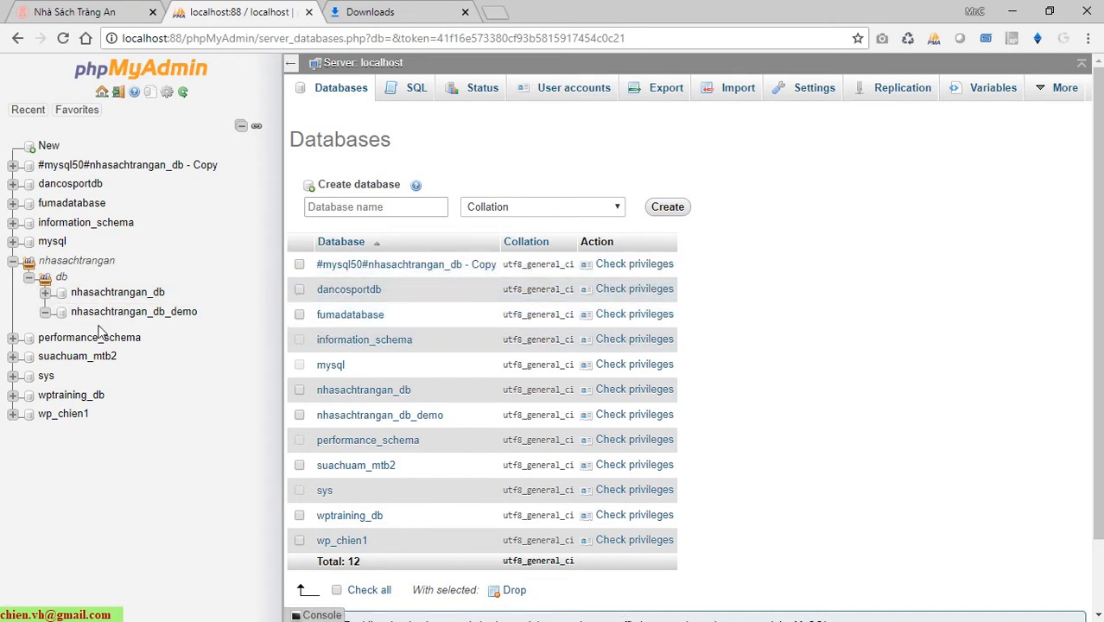
pyautogui.click(300, 415)
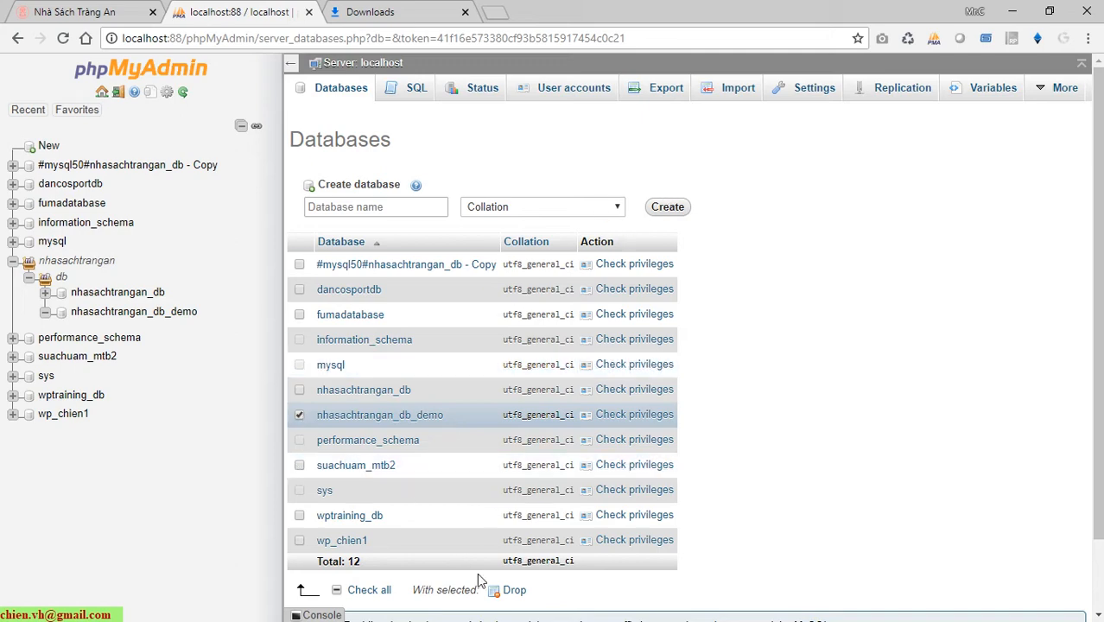
pyautogui.scroll(-1, 459, 513)
pyautogui.click(511, 508)
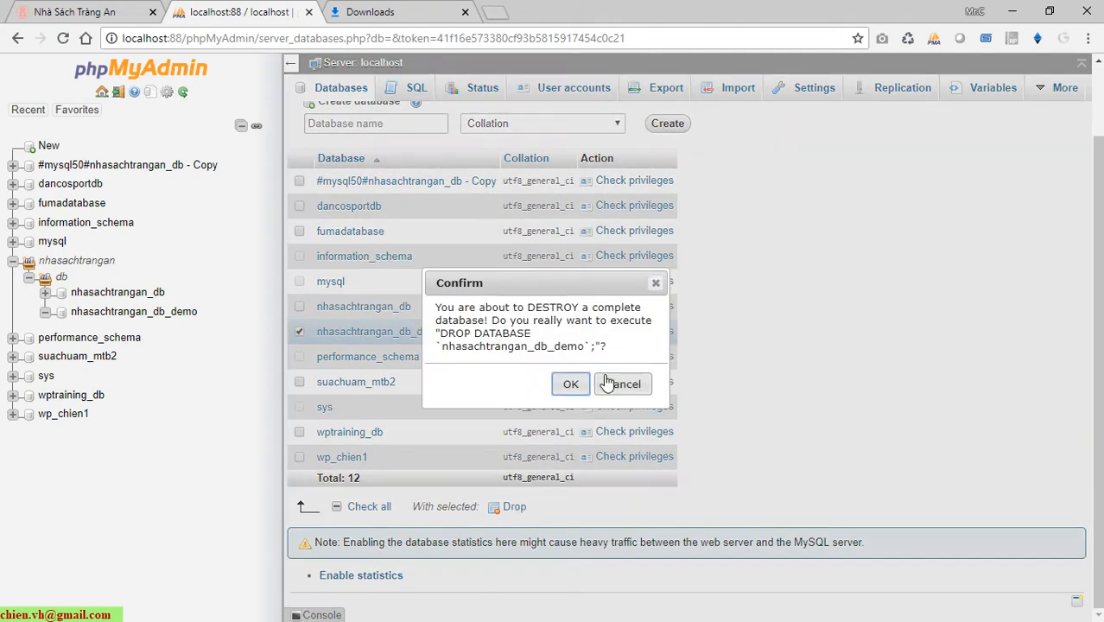
pyautogui.click(569, 386)
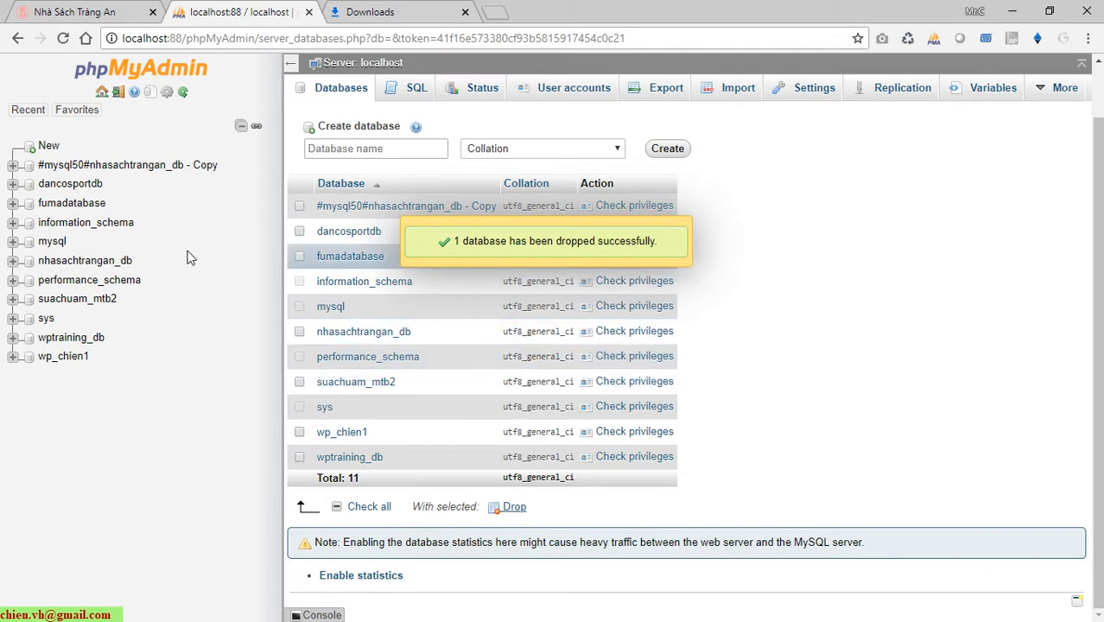
# Reload the Databases page and enter nhasachtrangan_db_demo as the new database name.
pyautogui.scroll(1, 490, 278)
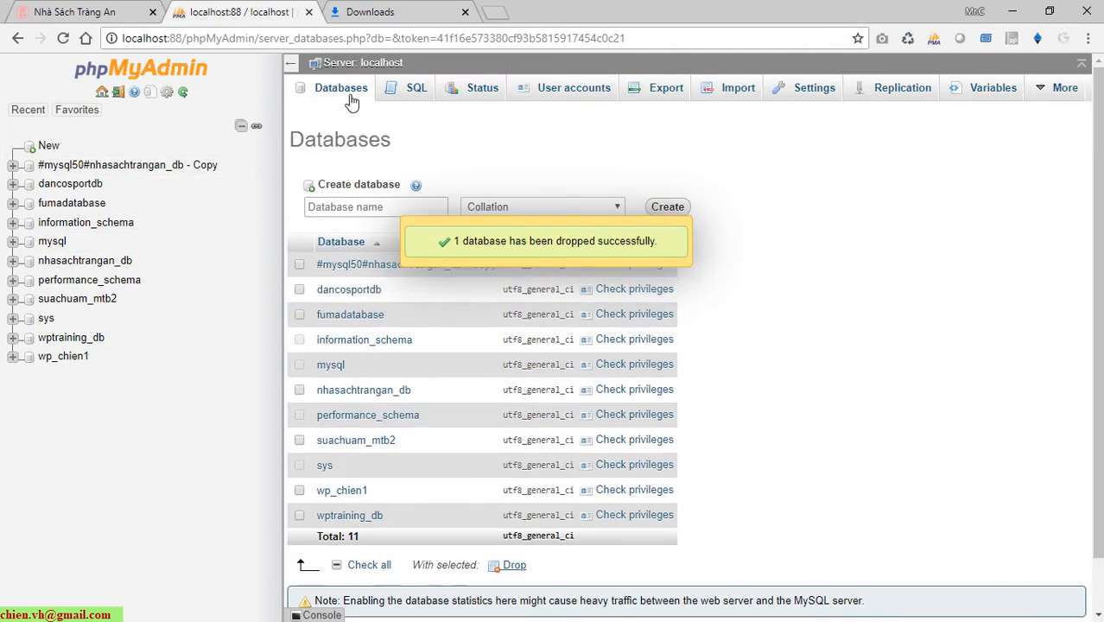
pyautogui.click(341, 89)
pyautogui.click(354, 209)
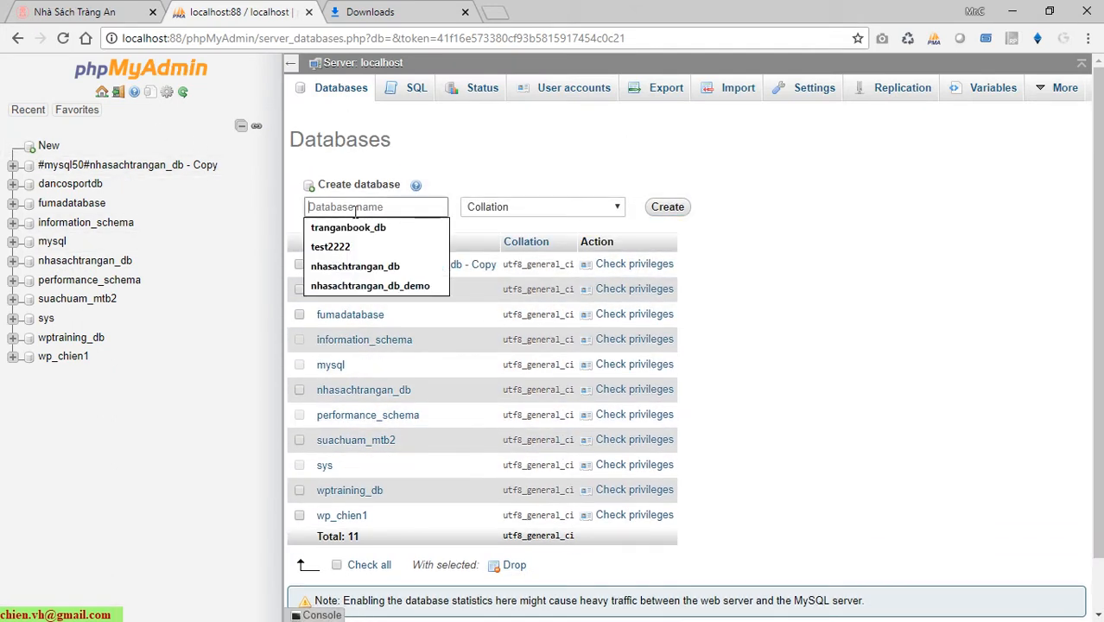
pyautogui.click(369, 285)
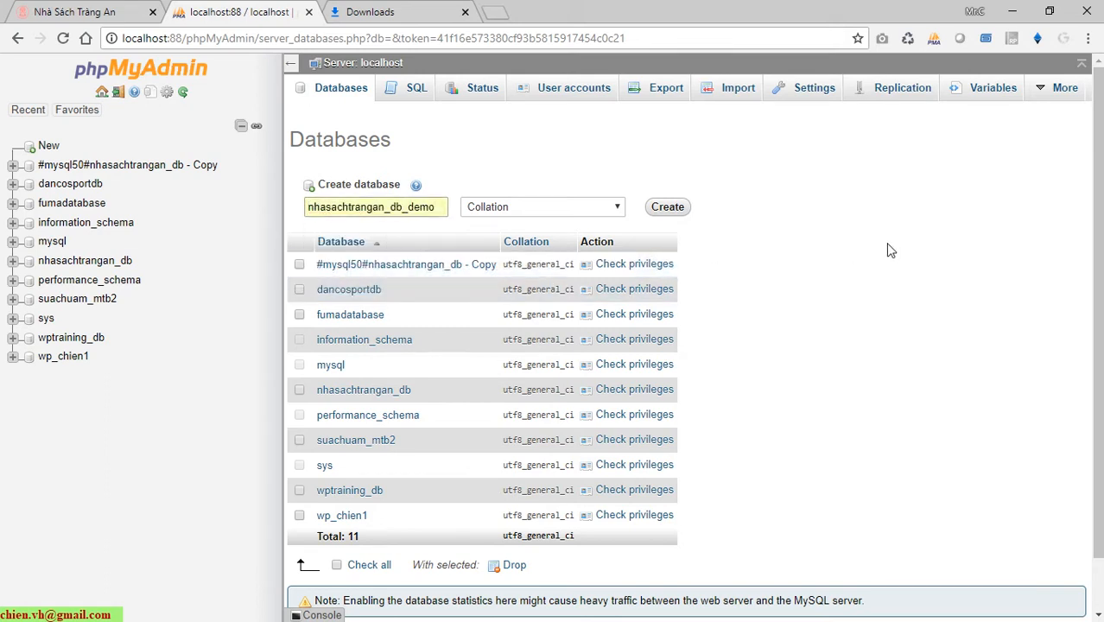
pyautogui.click(23, 262)
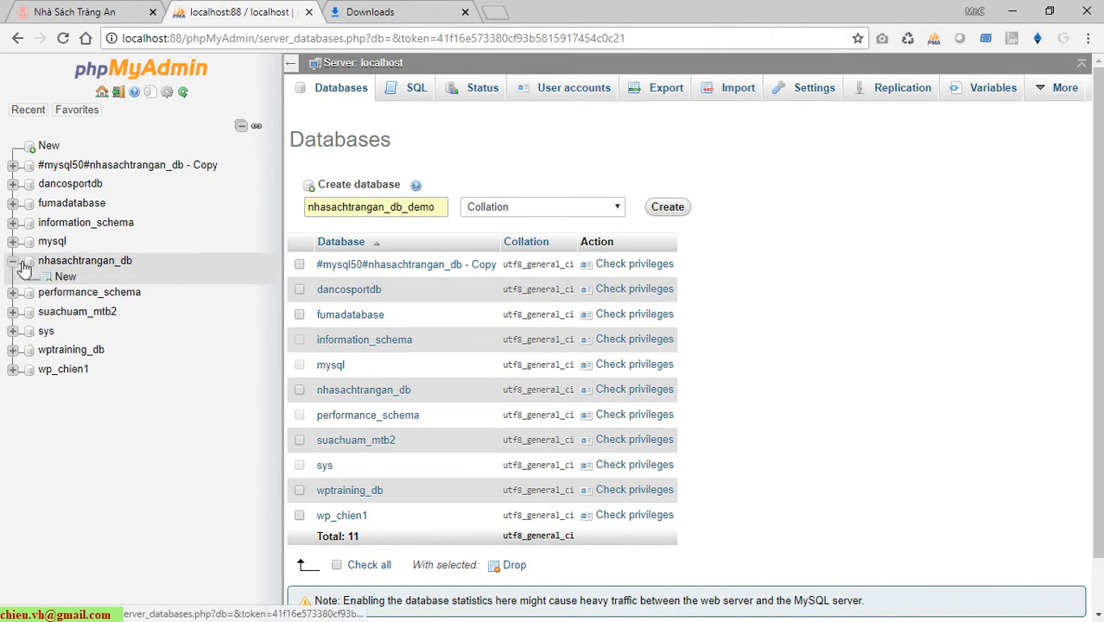
pyautogui.click(23, 263)
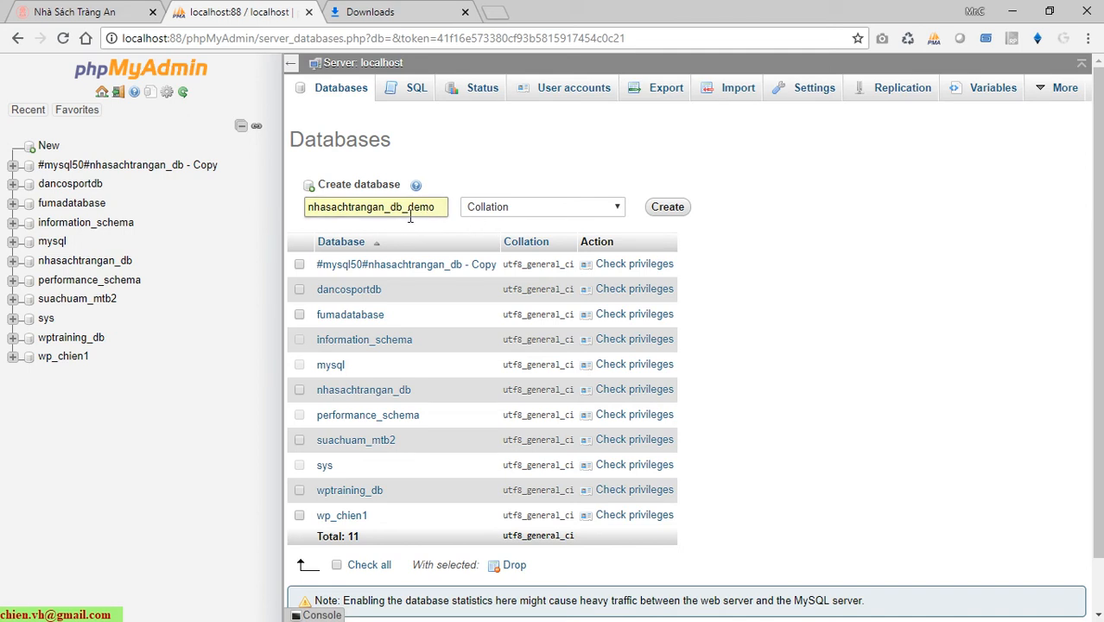
# Create nhasachtrangan_db_demo with the default collation and open it from the tree.
pyautogui.click(611, 209)
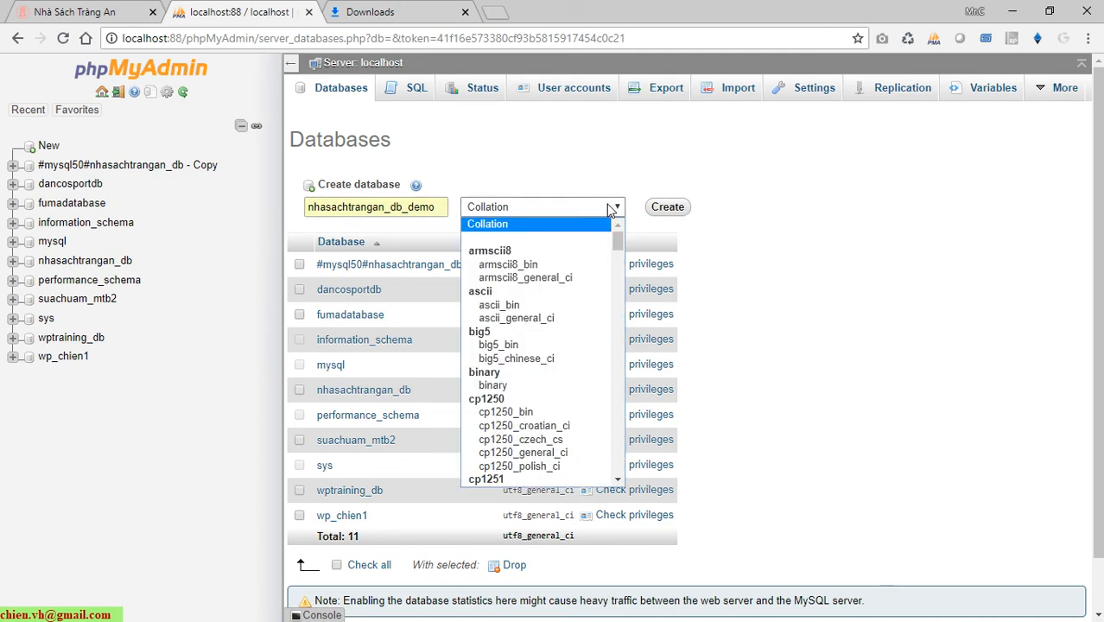
pyautogui.click(610, 210)
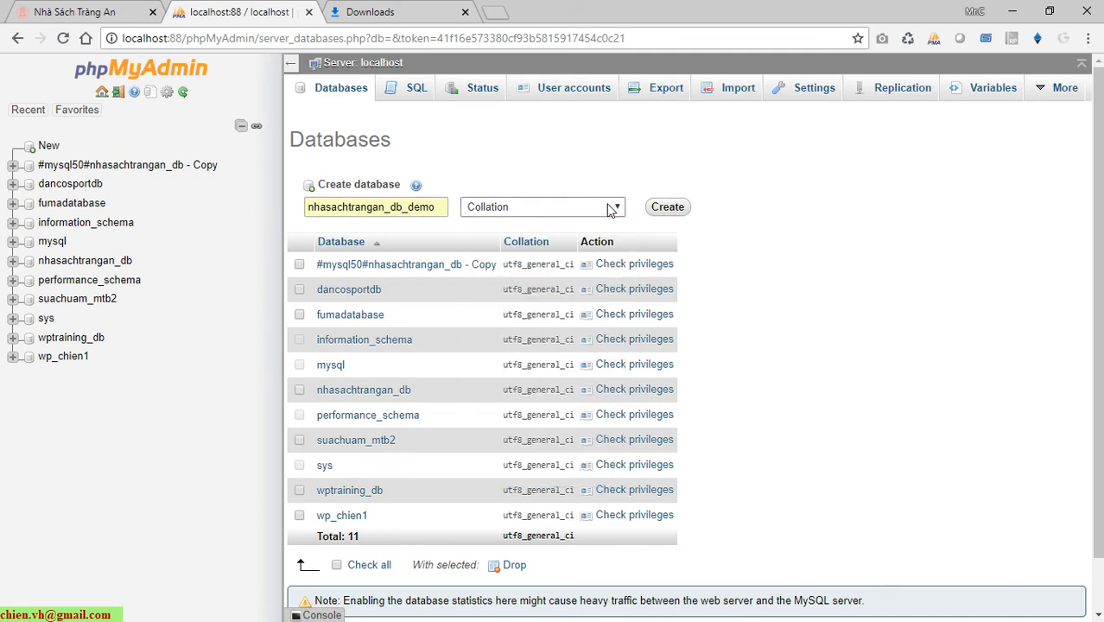
pyautogui.click(611, 209)
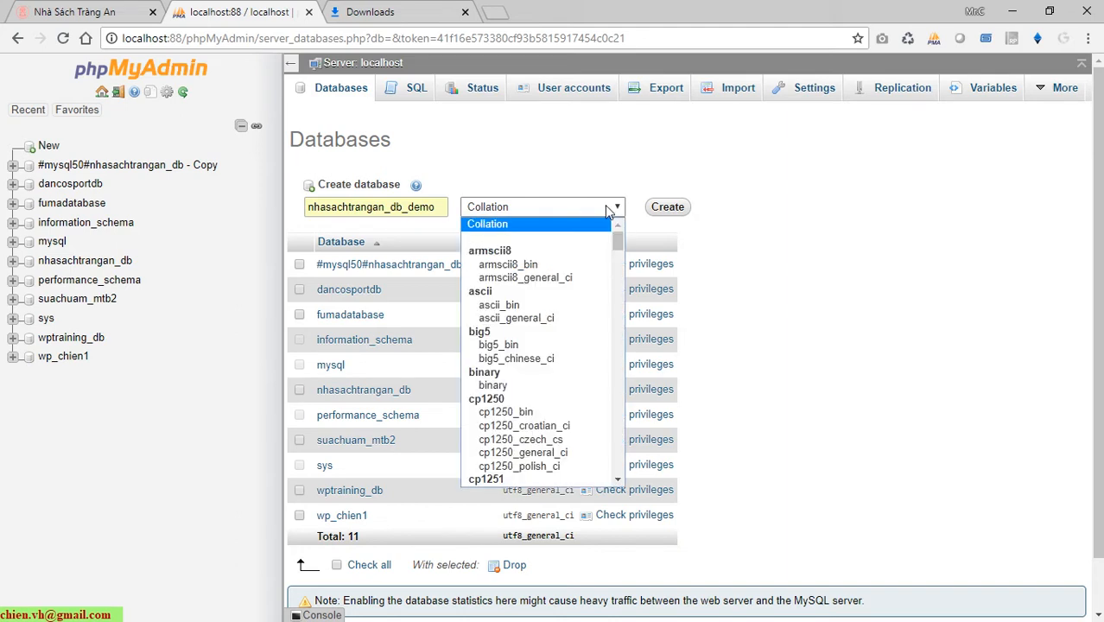
pyautogui.click(607, 207)
pyautogui.click(670, 209)
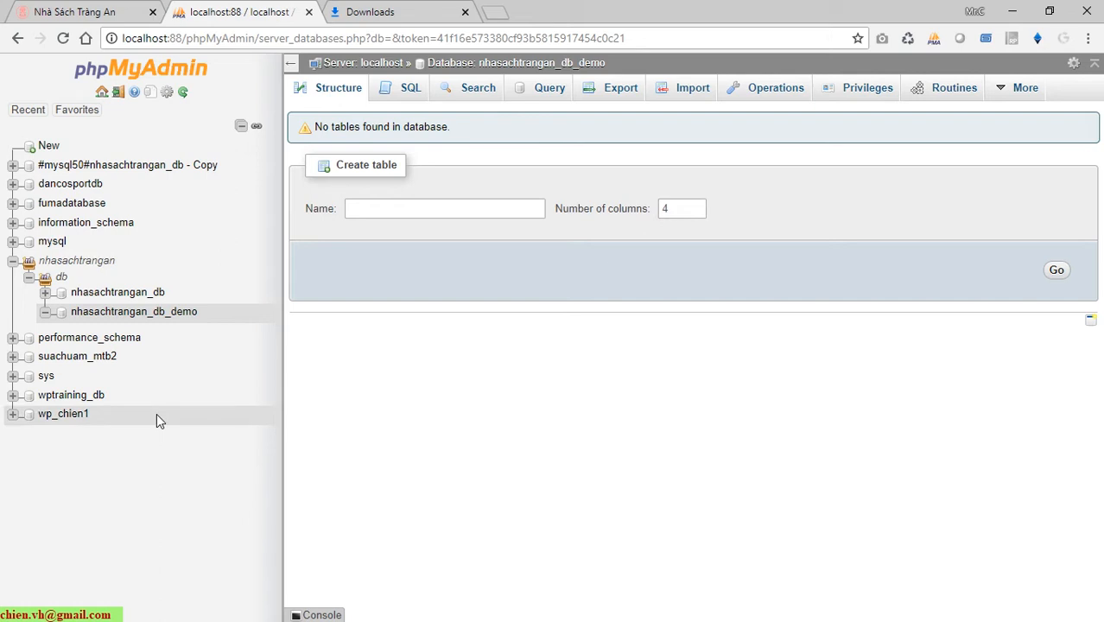
pyautogui.click(118, 312)
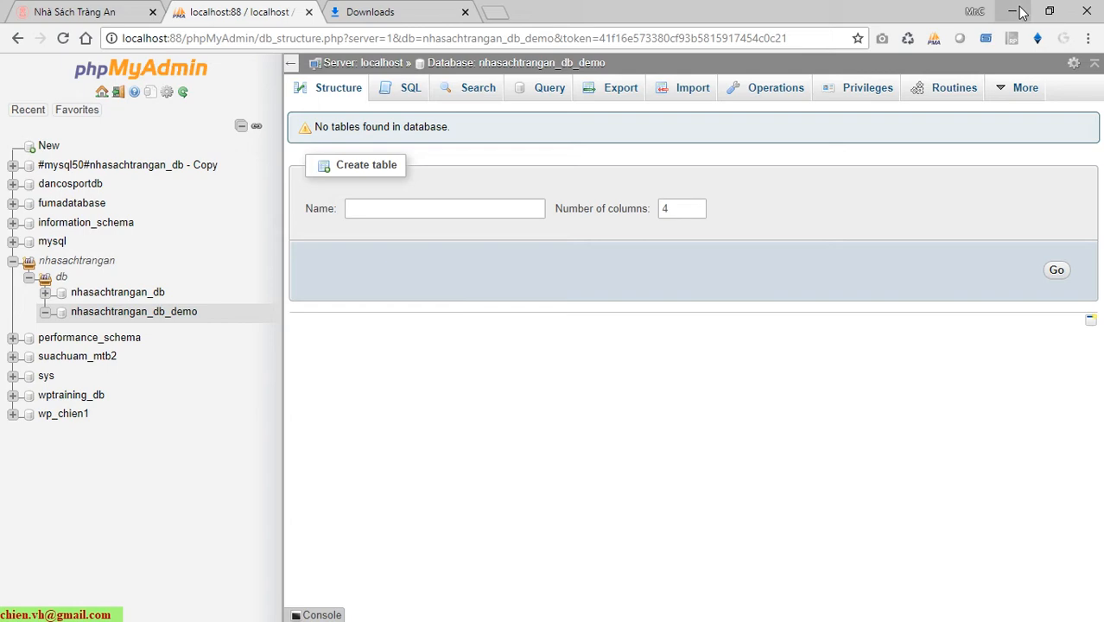
# Switch to the bookstore tab and inspect the nhasachtrangan folder in its localhost:88 address.
pyautogui.click(47, 12)
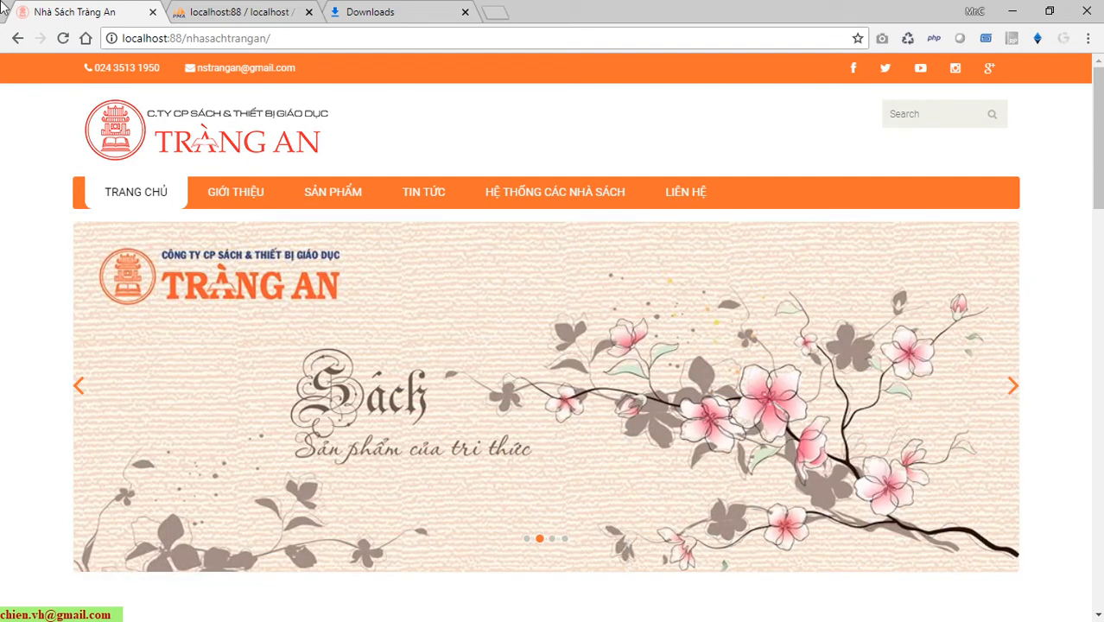
pyautogui.click(309, 47)
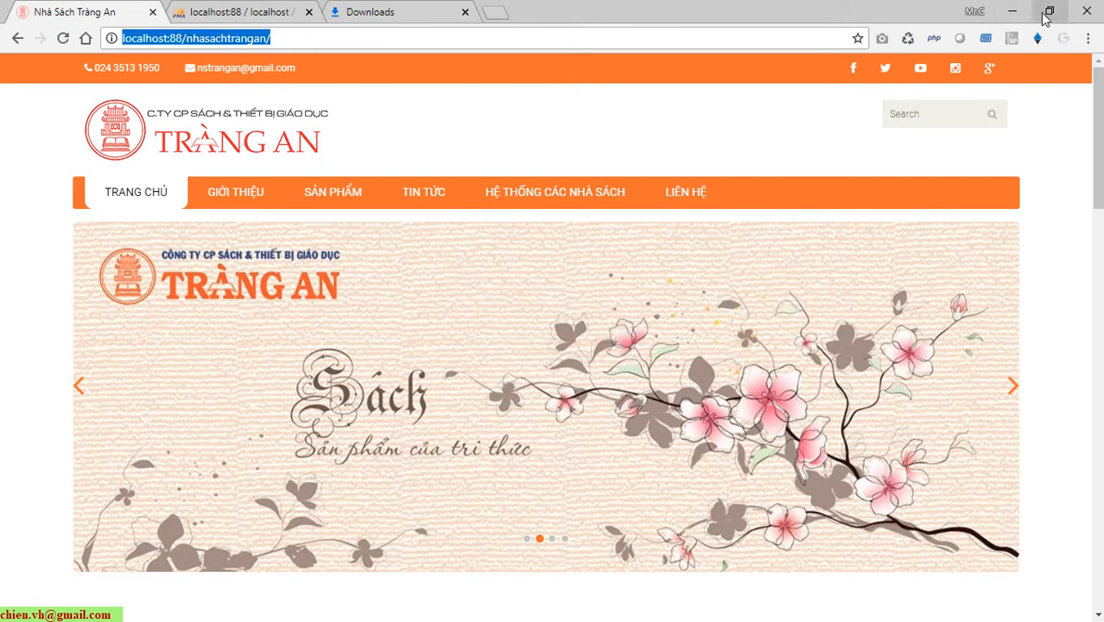
pyautogui.click(278, 40)
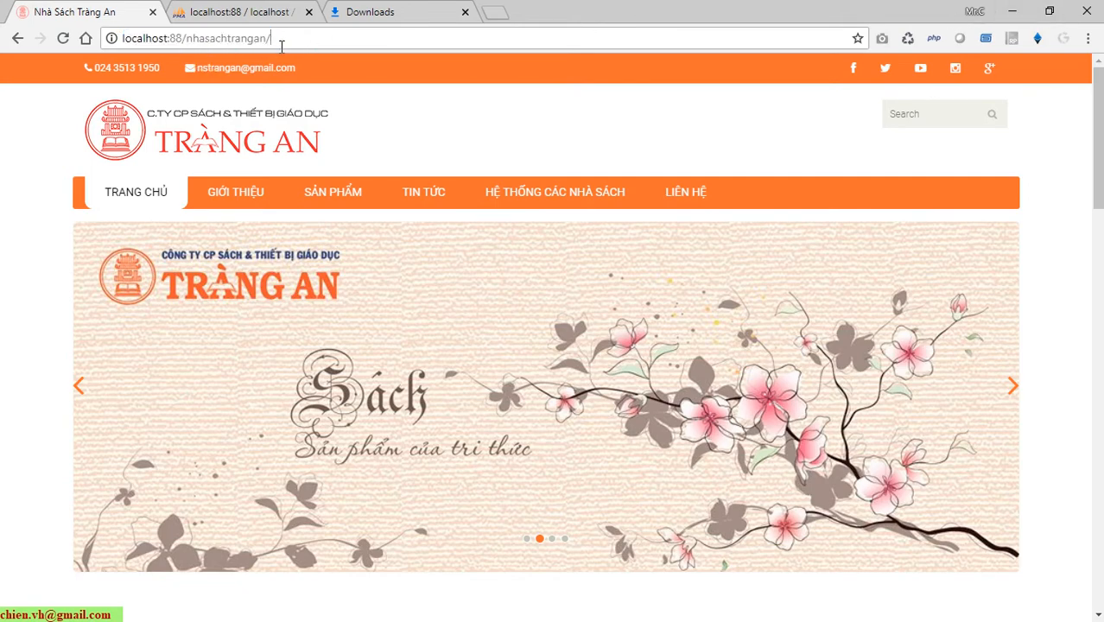
pyautogui.doubleClick(279, 40)
pyautogui.click(314, 45)
pyautogui.doubleClick(256, 43)
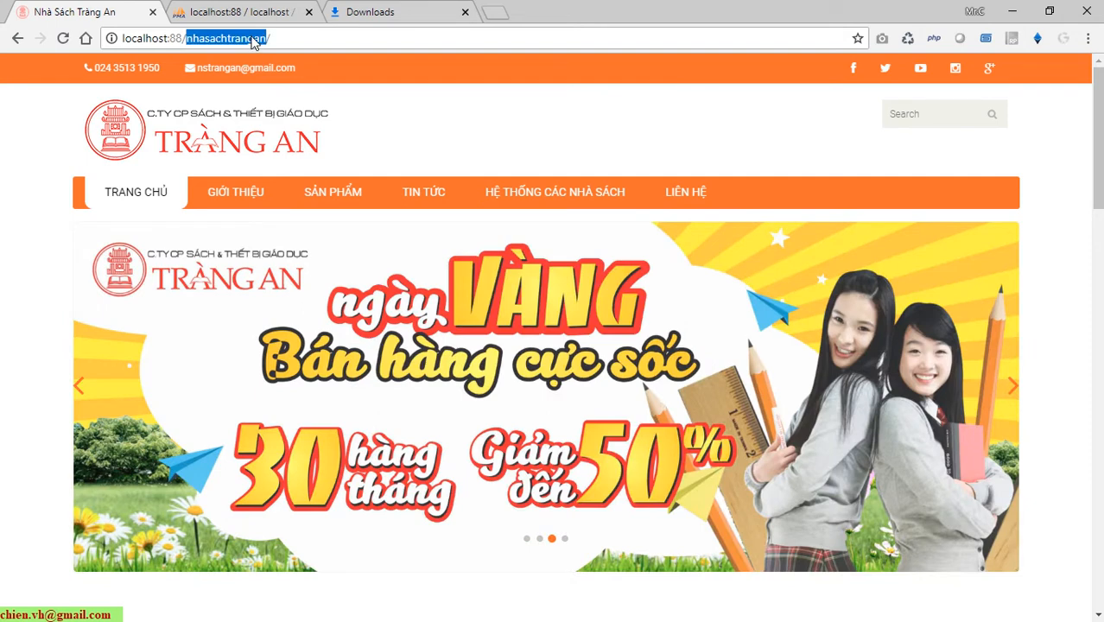
pyautogui.click(325, 43)
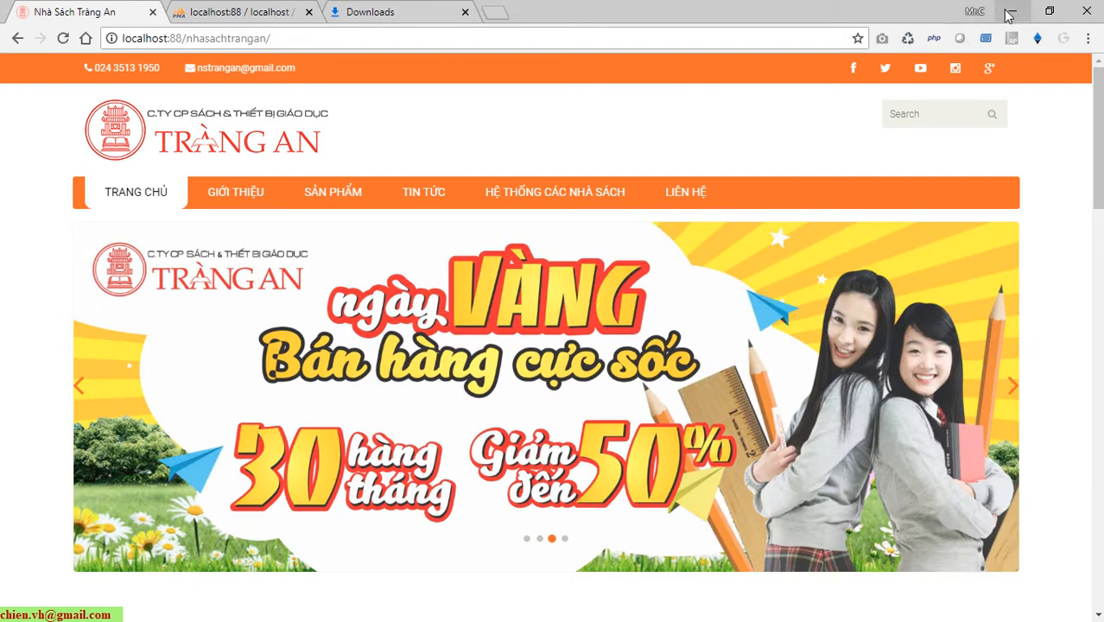
pyautogui.click(1013, 12)
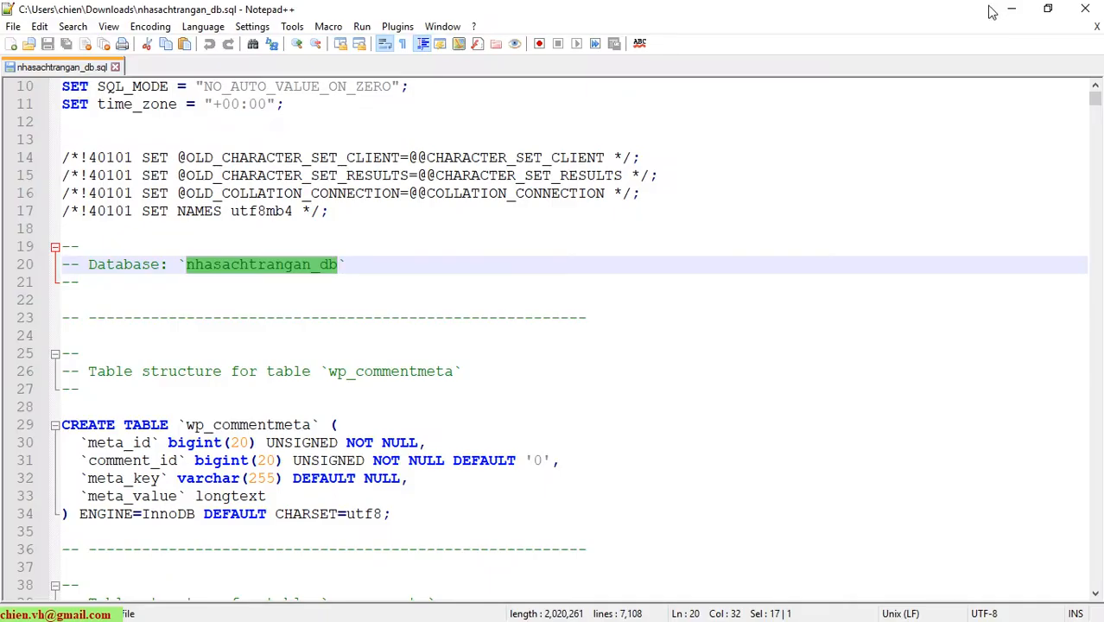
pyautogui.scroll(3, 321, 321)
pyautogui.scroll(1, 380, 401)
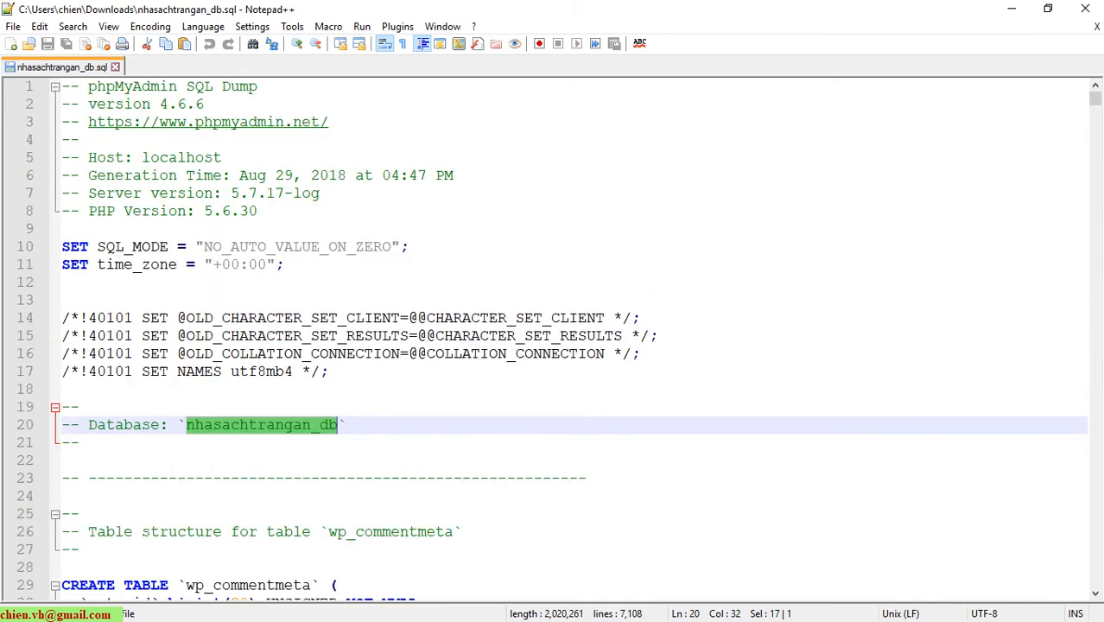
pyautogui.scroll(-7, 665, 480)
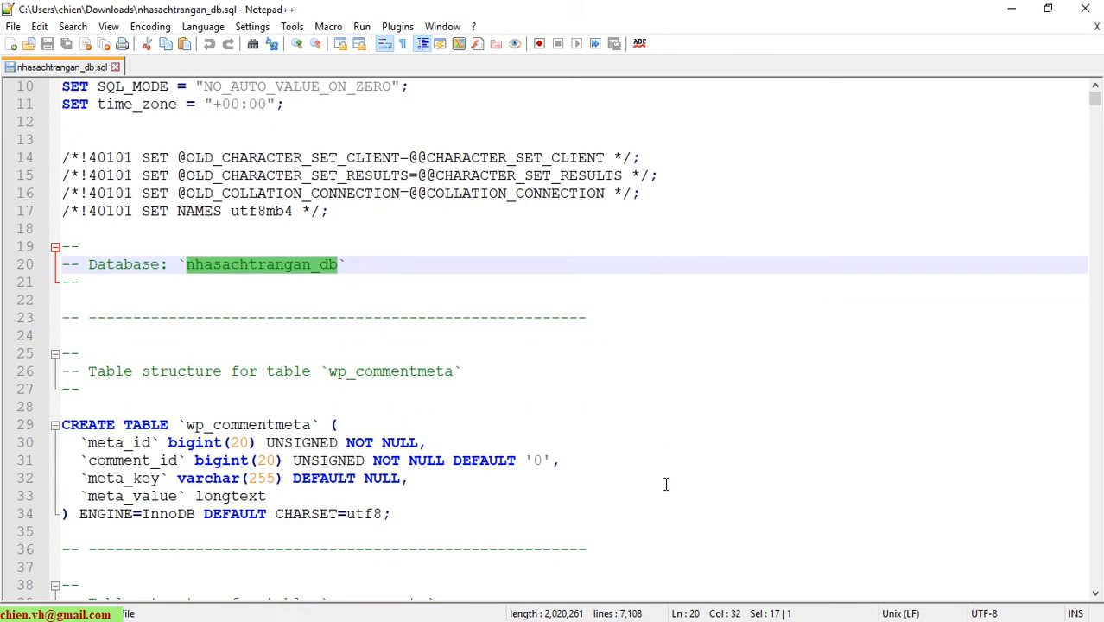
pyautogui.scroll(-18, 660, 477)
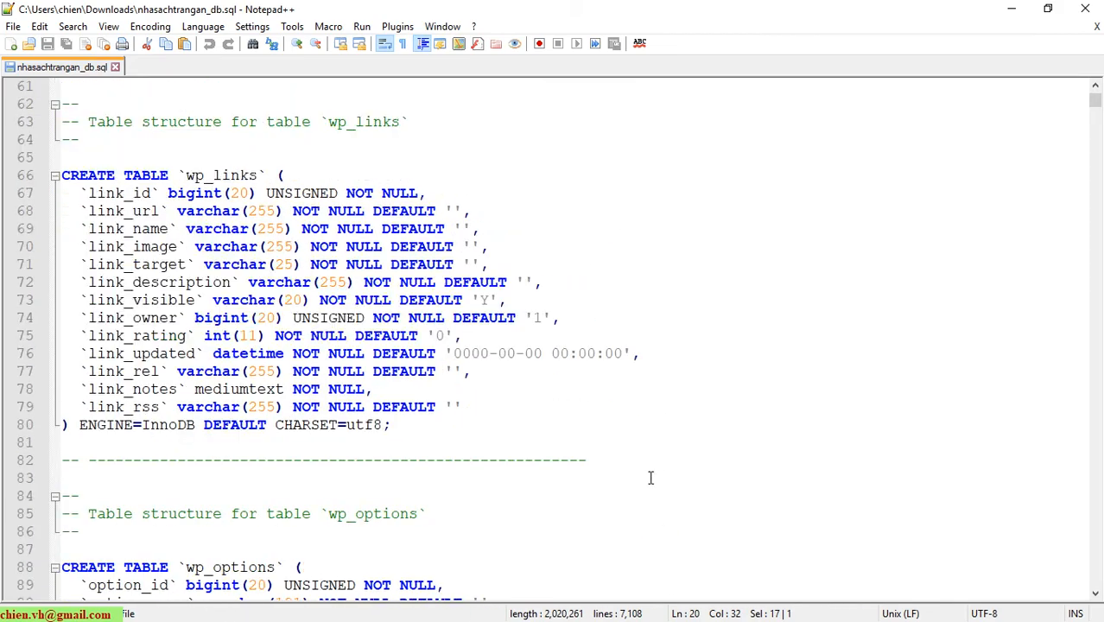
pyautogui.scroll(-3, 647, 479)
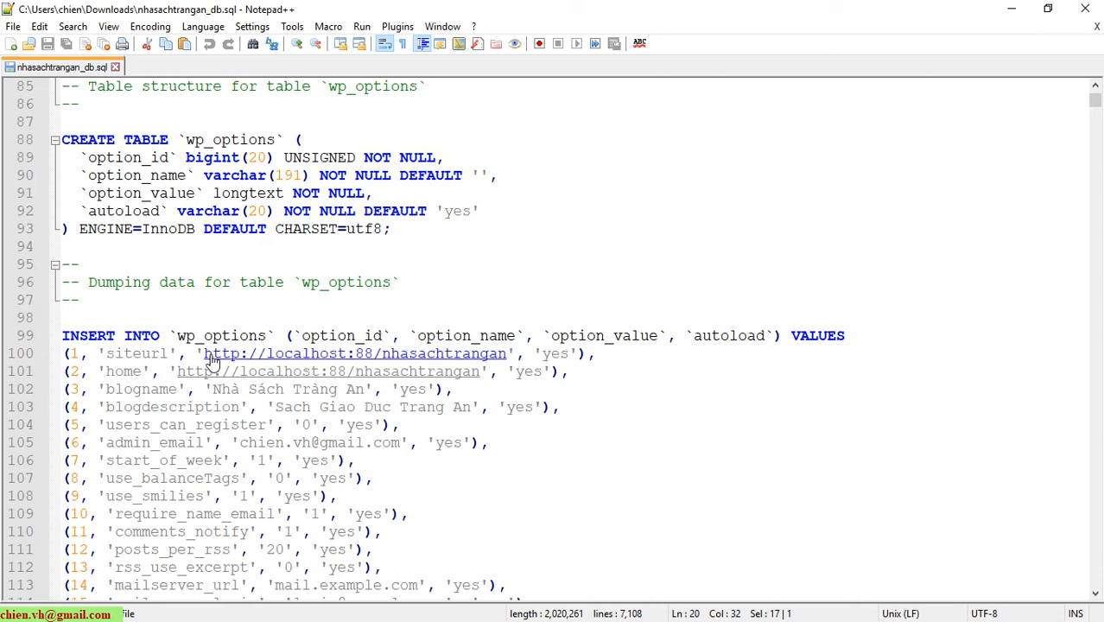
pyautogui.moveTo(204, 353); pyautogui.dragTo(515, 363)
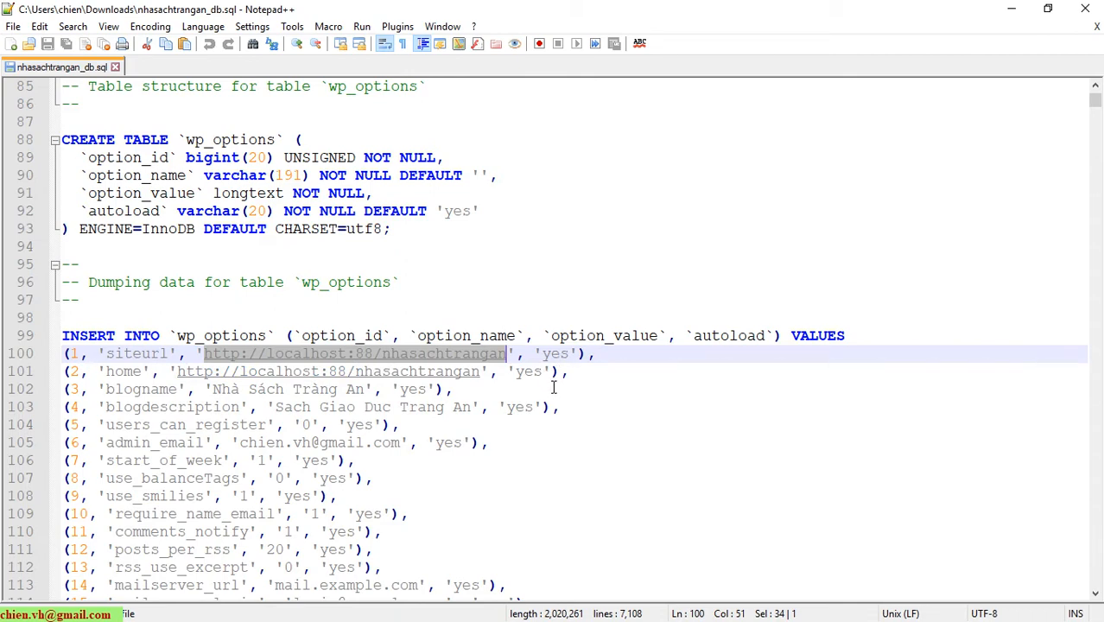
pyautogui.hotkey('ctrl', 'h')
pyautogui.moveTo(566, 190); pyautogui.dragTo(692, 146)
pyautogui.click(715, 216)
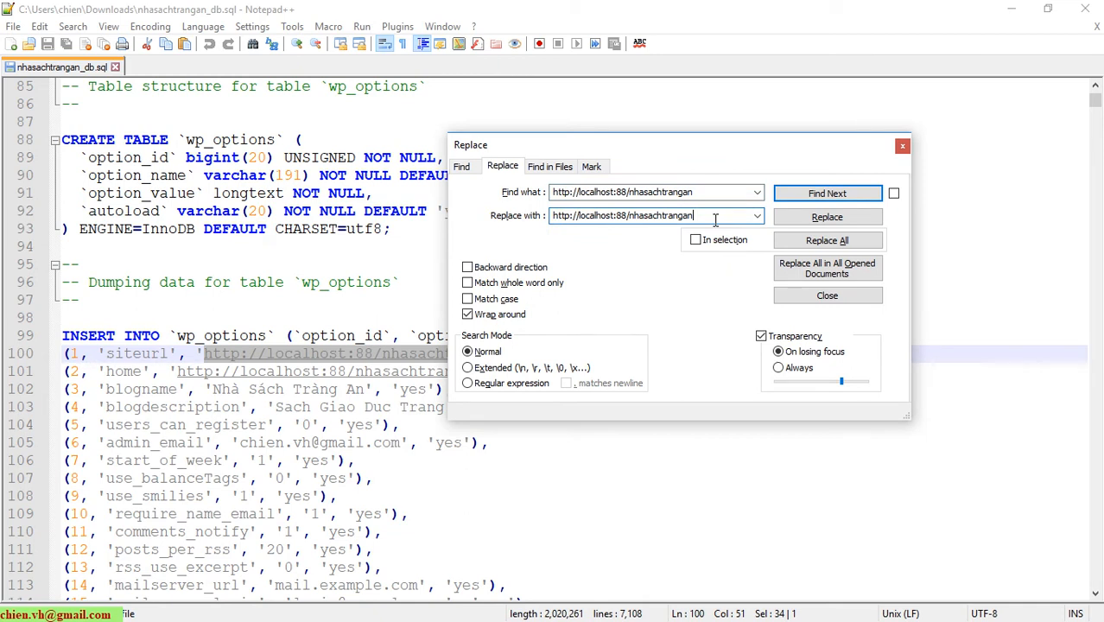
pyautogui.moveTo(692, 216); pyautogui.dragTo(630, 216)
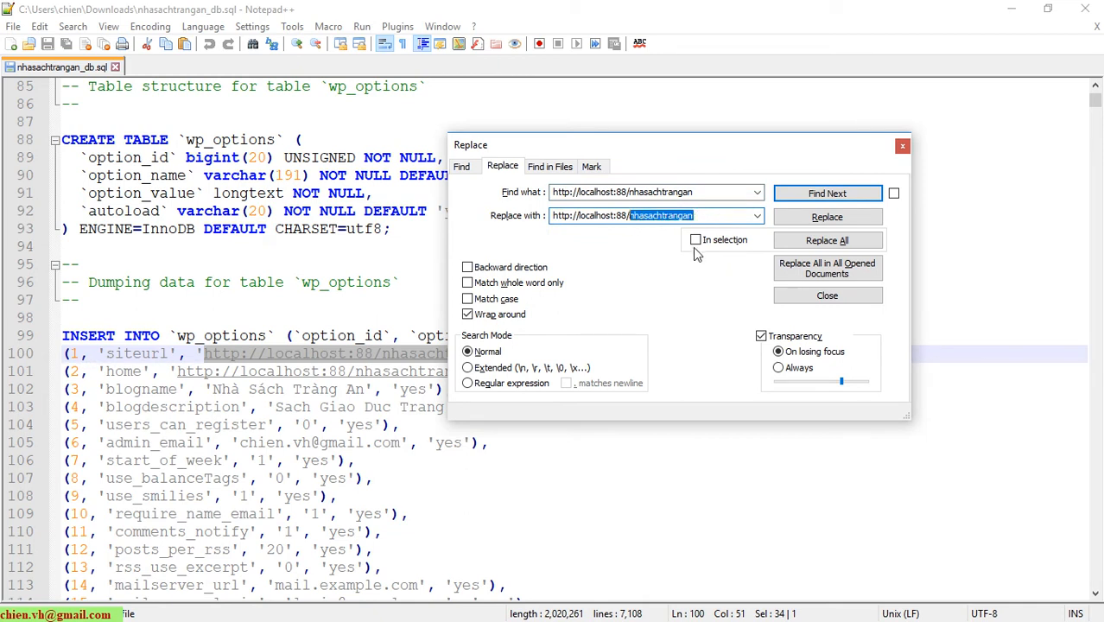
pyautogui.write('tra')
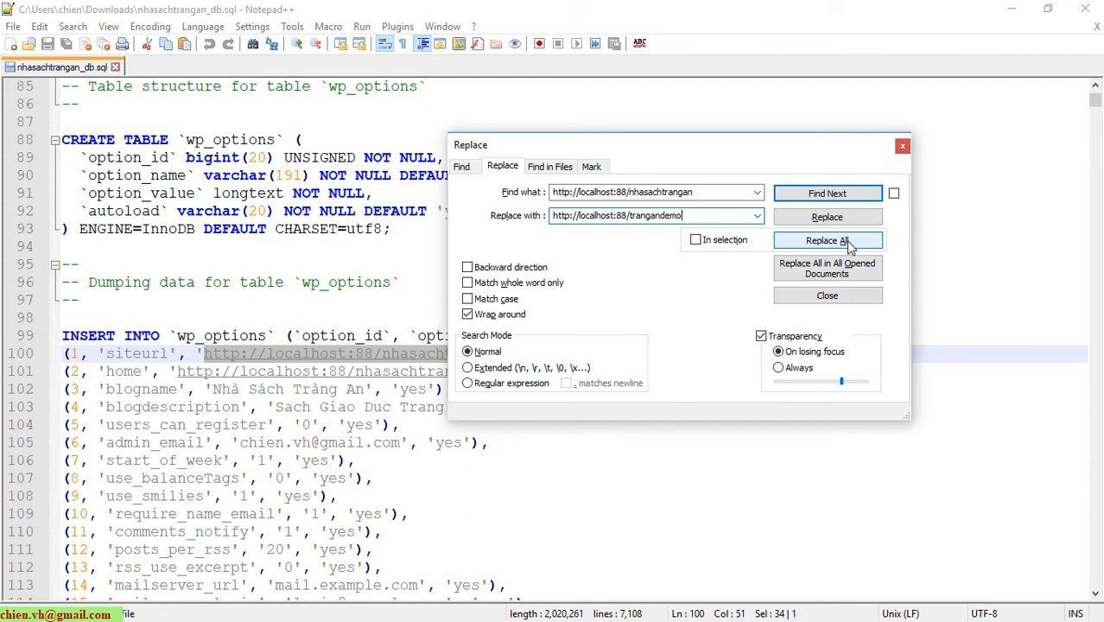
pyautogui.click(826, 240)
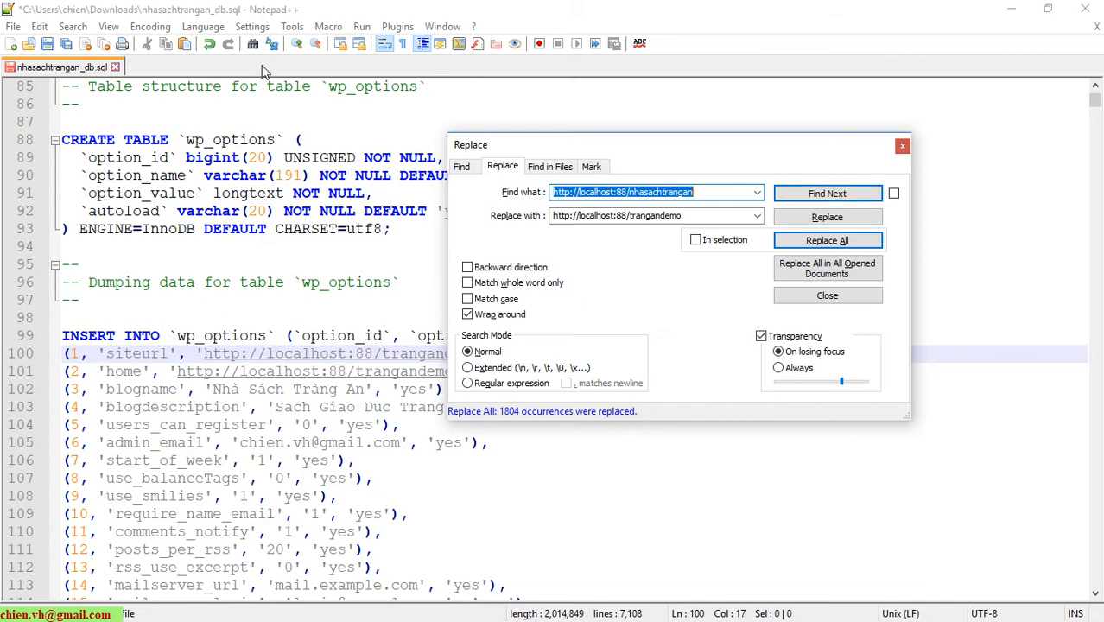
pyautogui.click(844, 295)
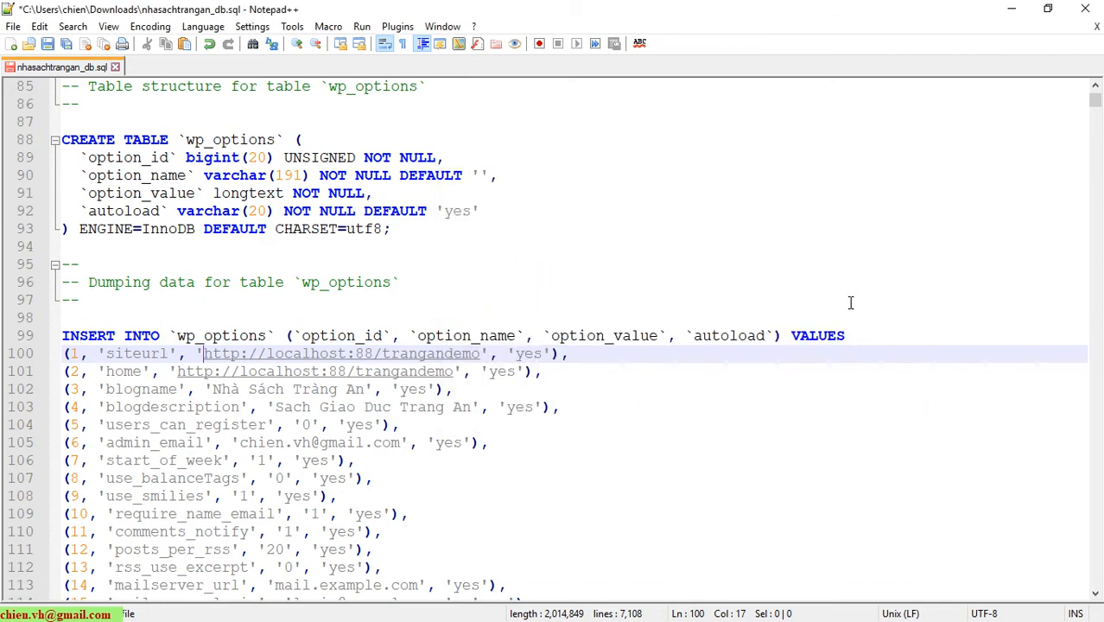
# Save and close the edited nhasachtrangan_db.sql, minimize Notepad++, and return to phpMyAdmin.
pyautogui.scroll(-4, 606, 337)
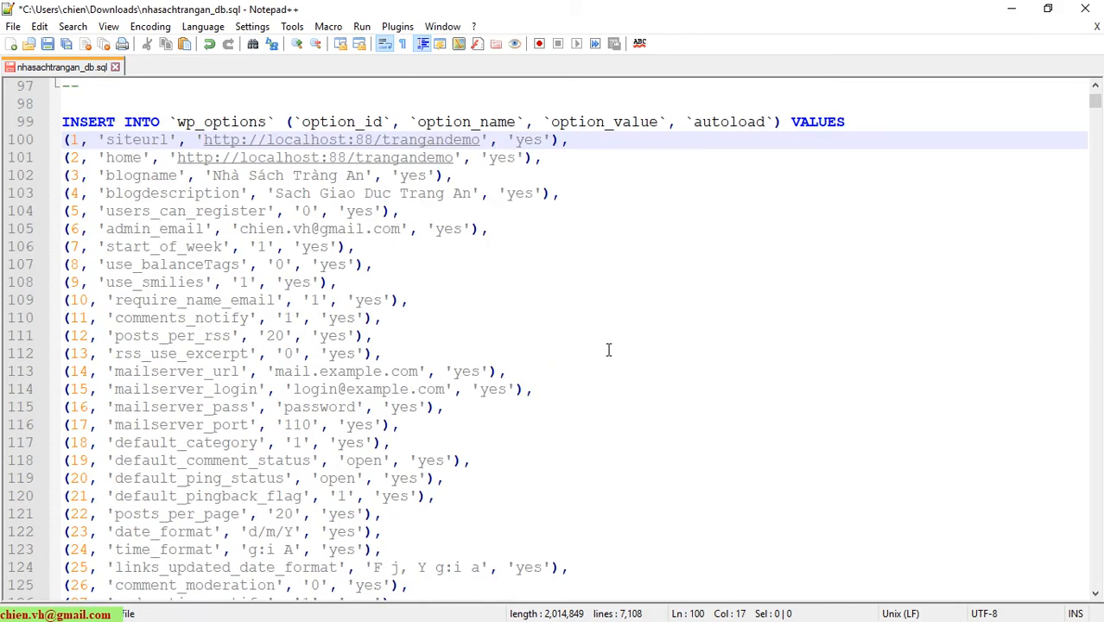
pyautogui.click(49, 49)
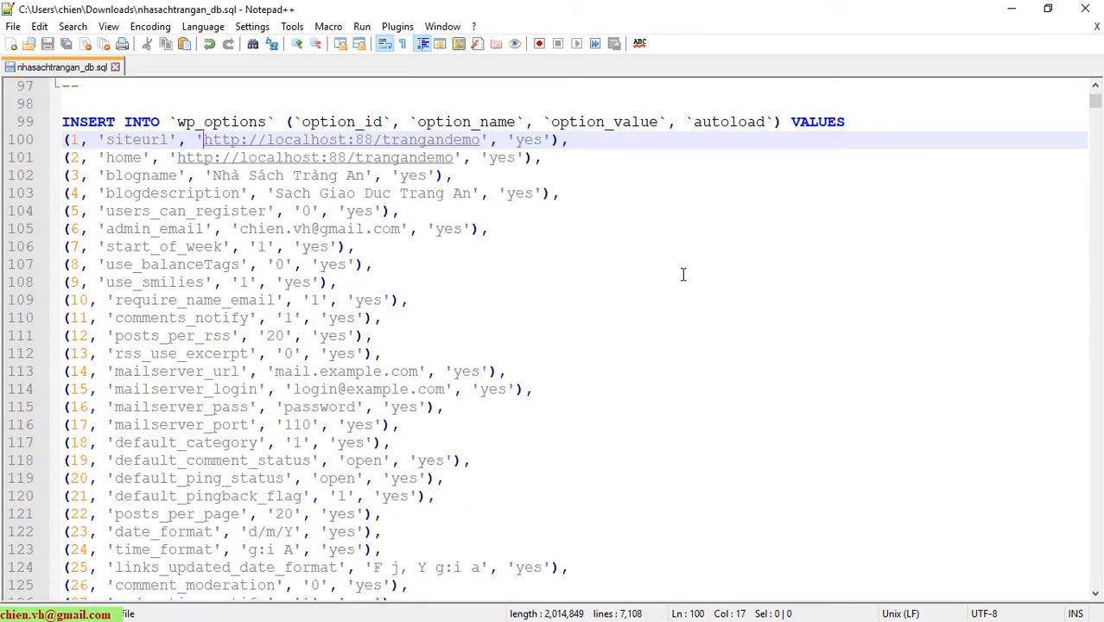
pyautogui.scroll(-9, 682, 294)
pyautogui.scroll(18, 682, 324)
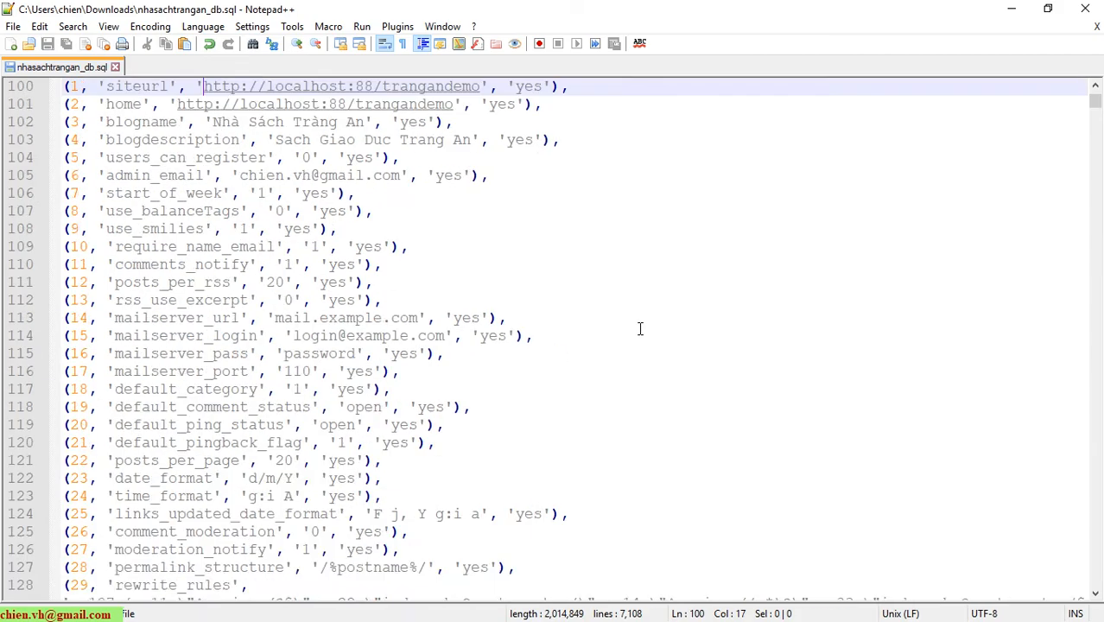
pyautogui.scroll(10, 483, 288)
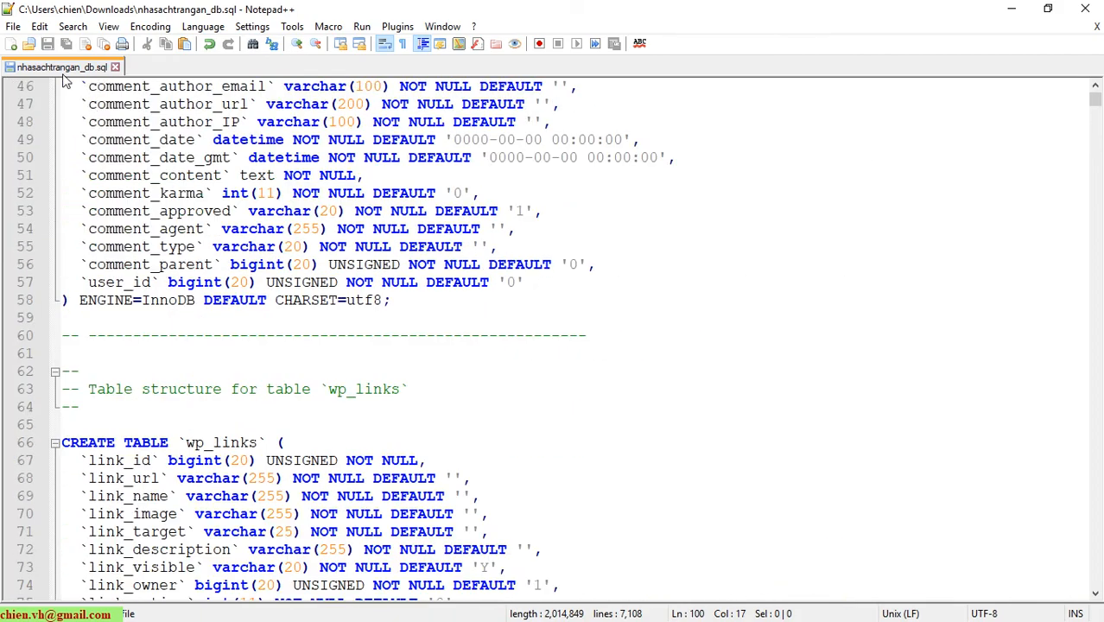
pyautogui.click(115, 66)
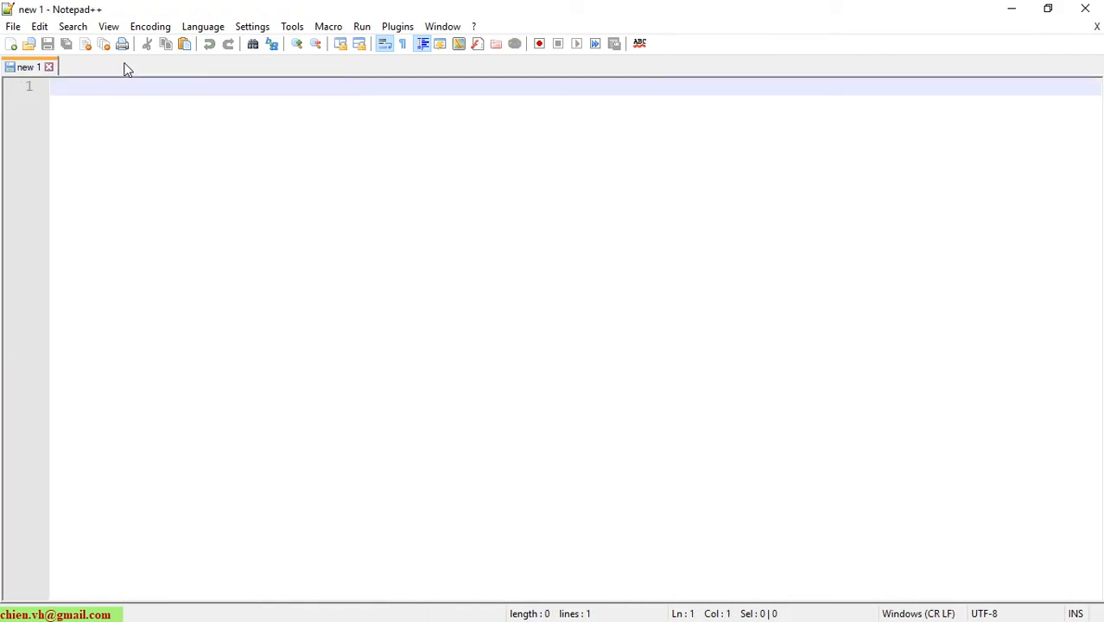
pyautogui.click(1012, 9)
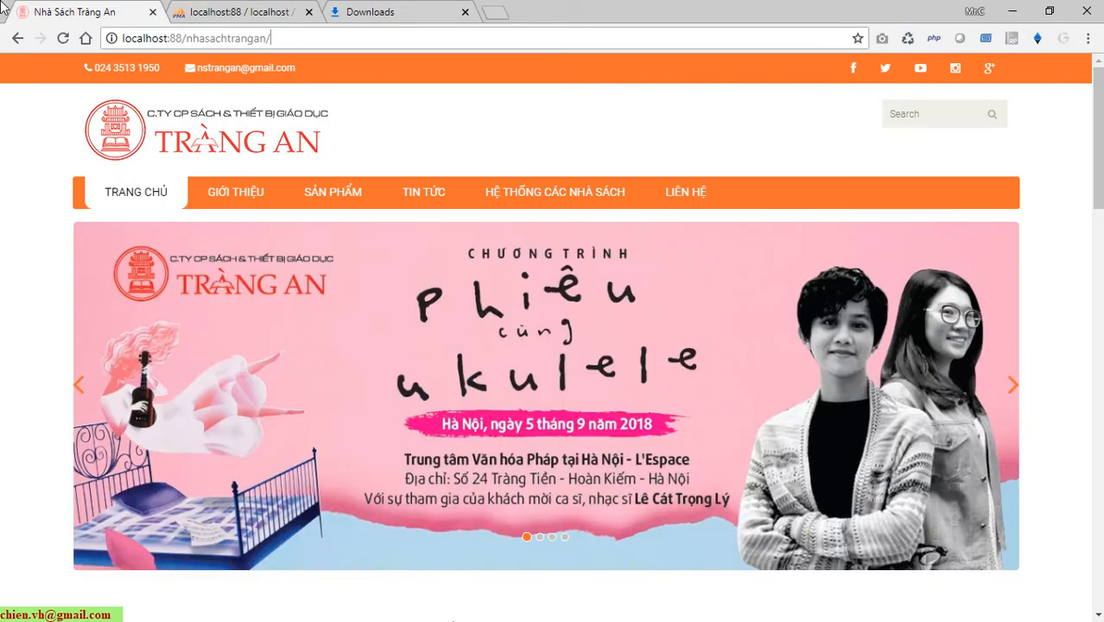
pyautogui.click(242, 11)
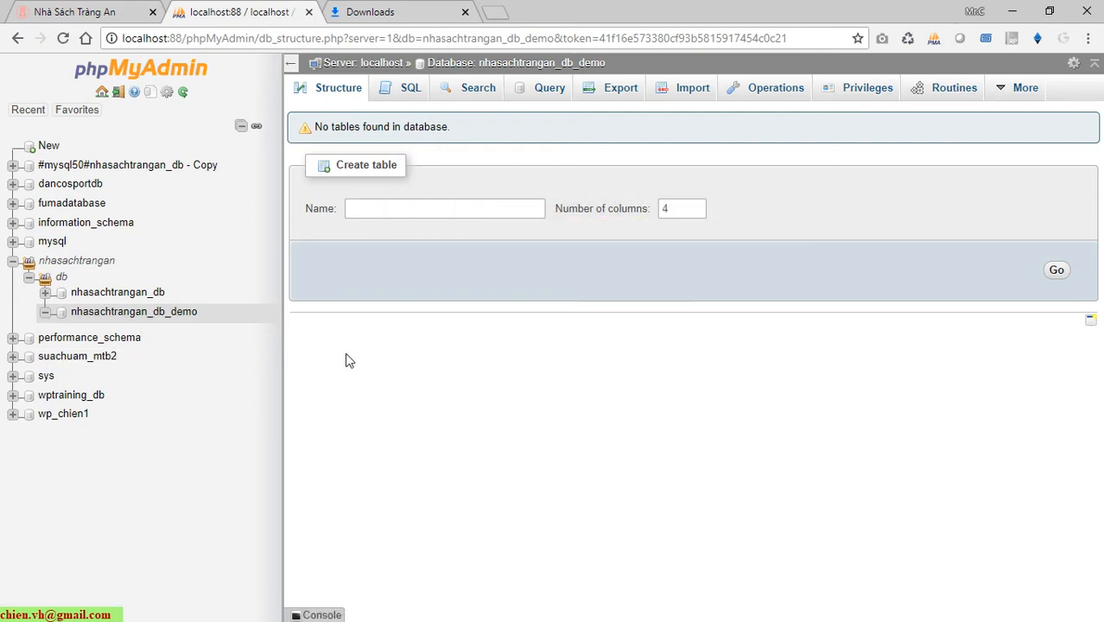
# Open the Import page of the nhasachtrangan_db_demo database.
pyautogui.click(702, 94)
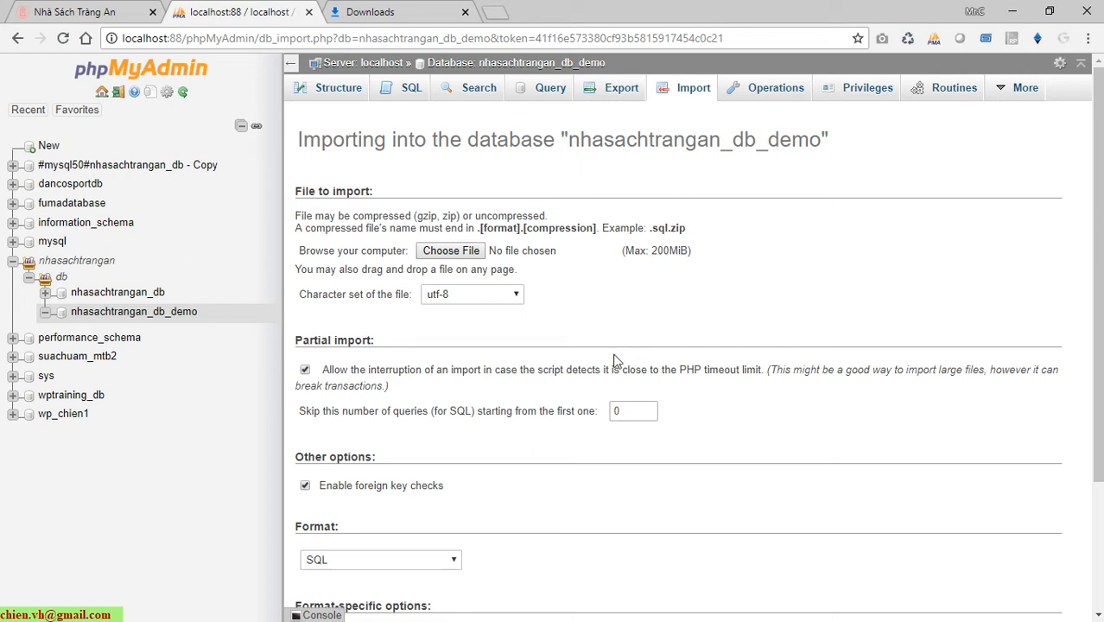
pyautogui.scroll(-2, 613, 359)
pyautogui.scroll(2, 611, 363)
# Import nhasachtrangan_db.sql from Downloads into nhasachtrangan_db_demo, running 115 queries successfully.
pyautogui.click(456, 252)
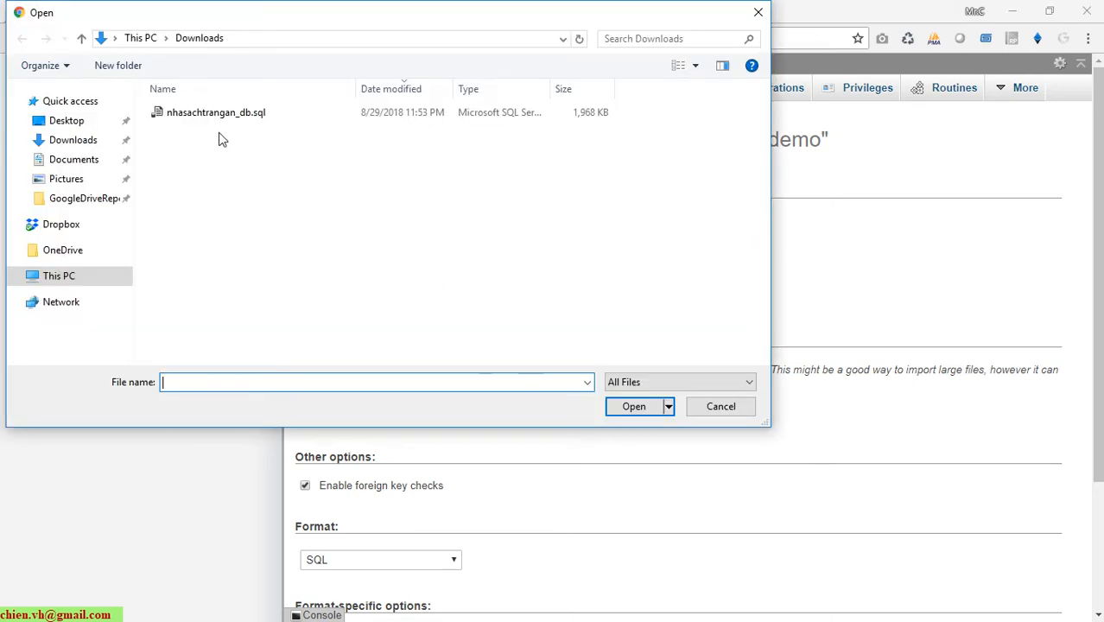
pyautogui.click(212, 121)
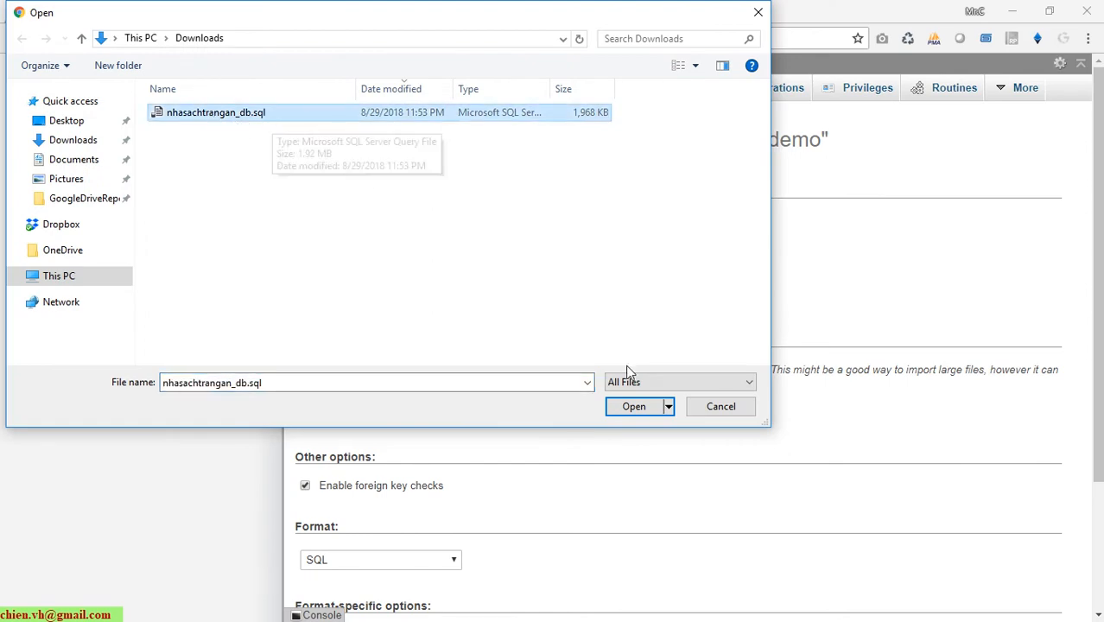
pyautogui.click(634, 406)
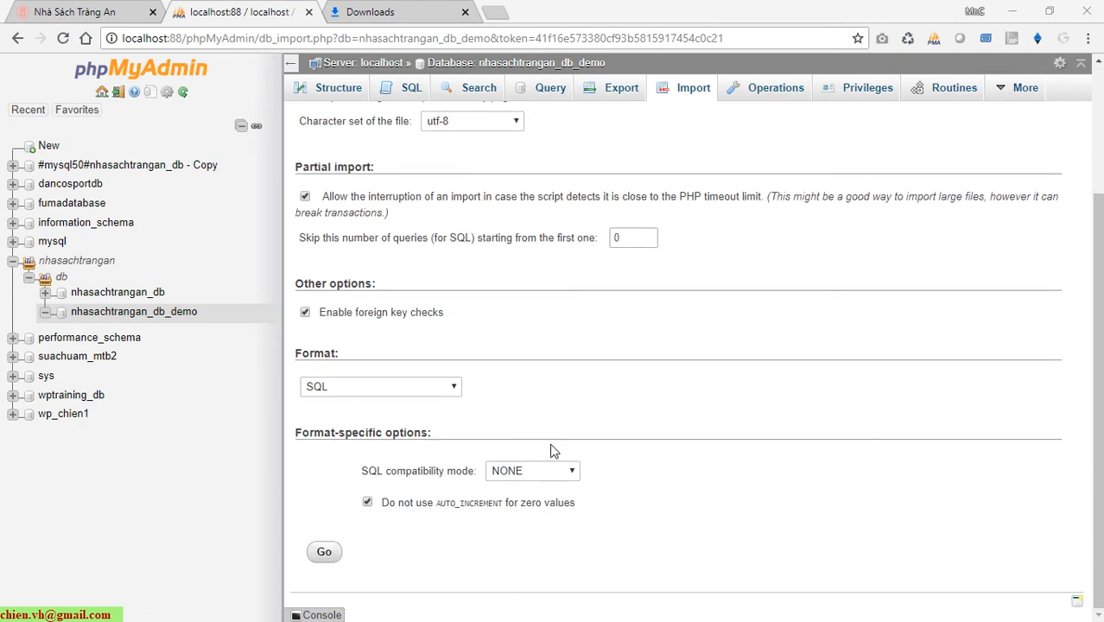
pyautogui.click(325, 554)
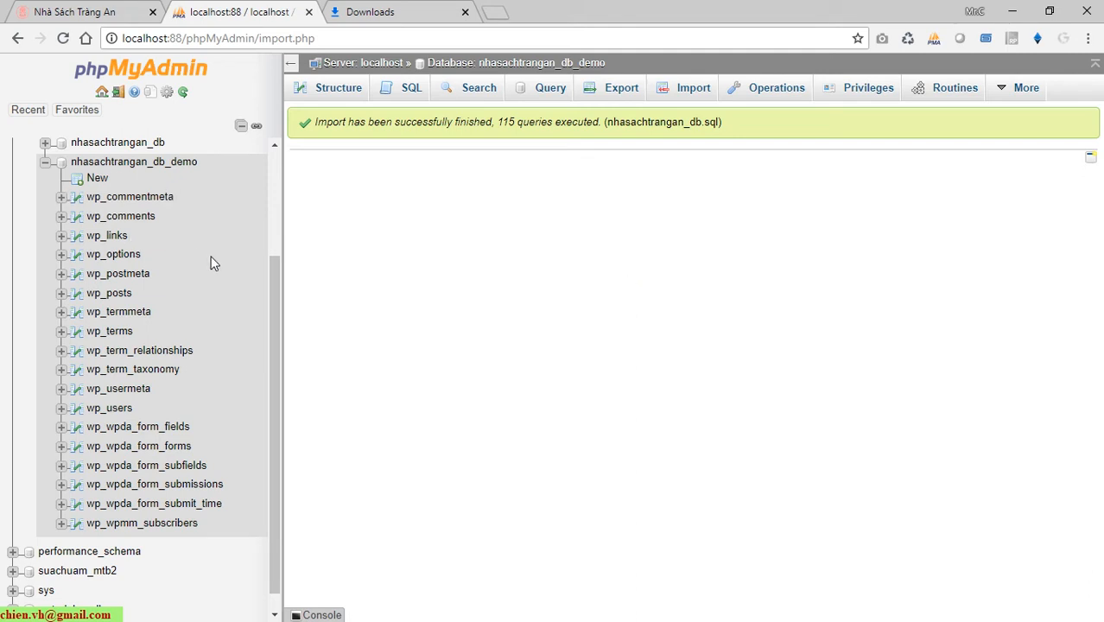
# Check that nhasachtrangan_db_demo lists 18 tables with 6,422 rows, then switch to File Explorer.
pyautogui.moveTo(275, 316); pyautogui.dragTo(276, 278)
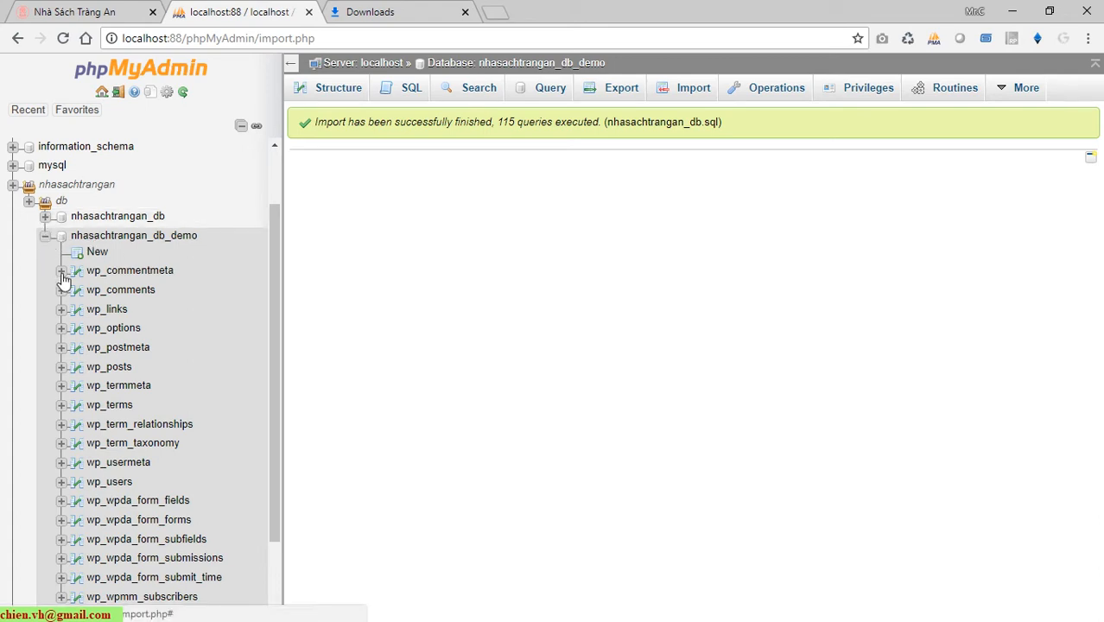
pyautogui.scroll(-2, 63, 278)
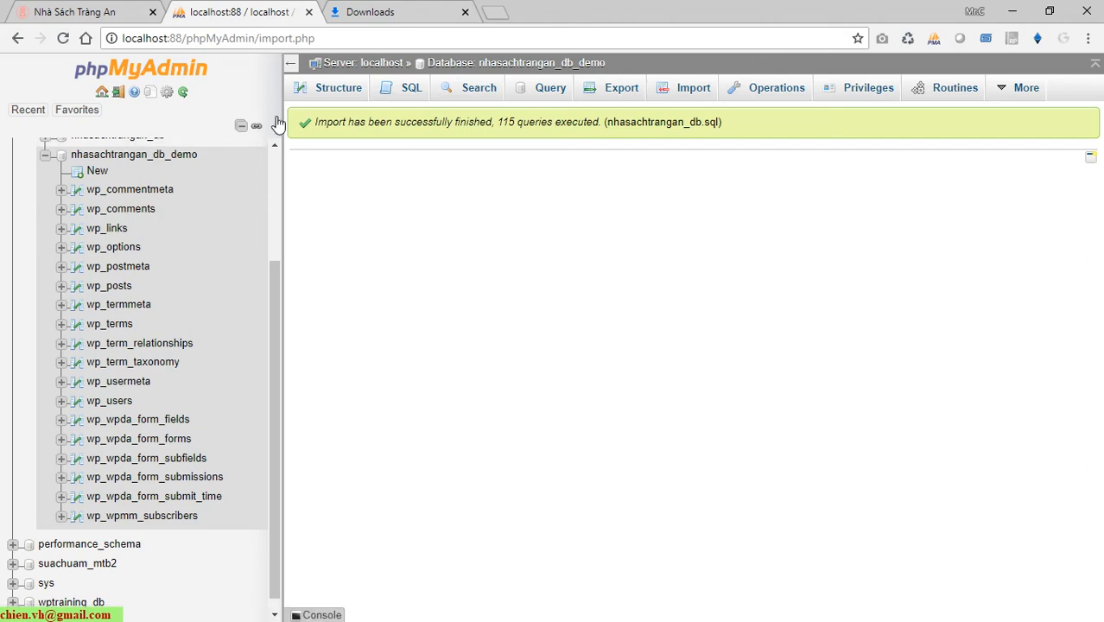
pyautogui.click(148, 155)
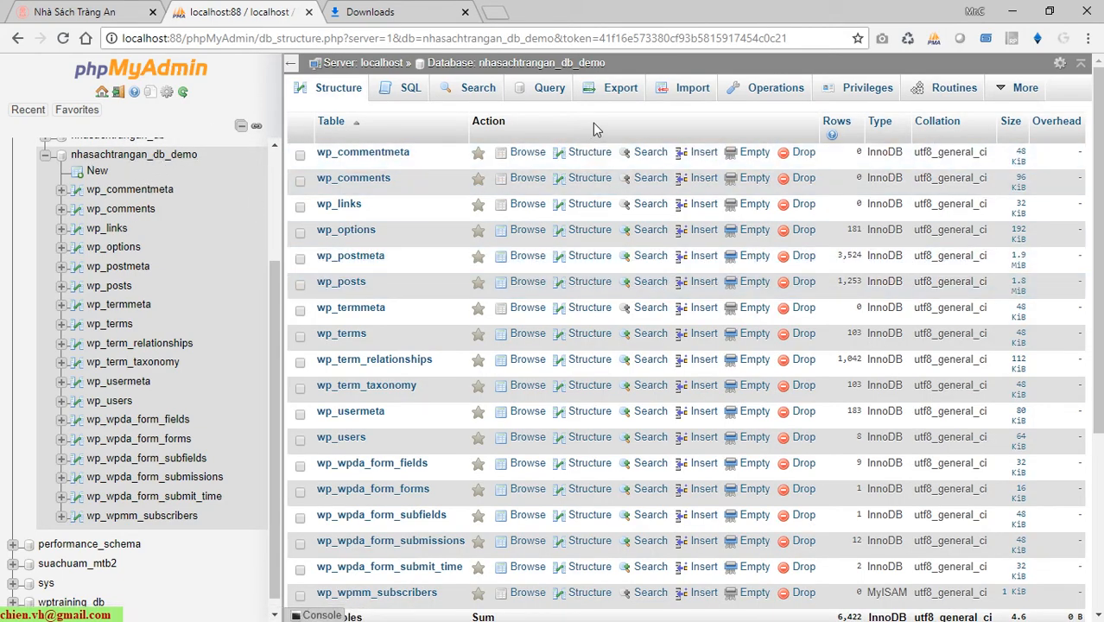
pyautogui.scroll(-5, 593, 128)
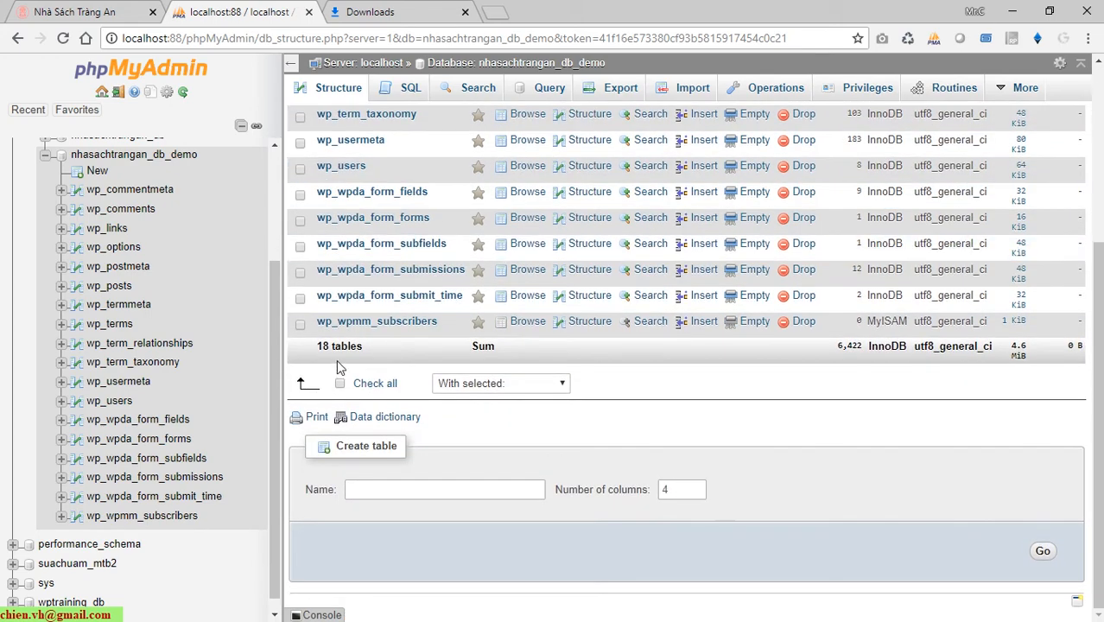
pyautogui.scroll(3, 351, 359)
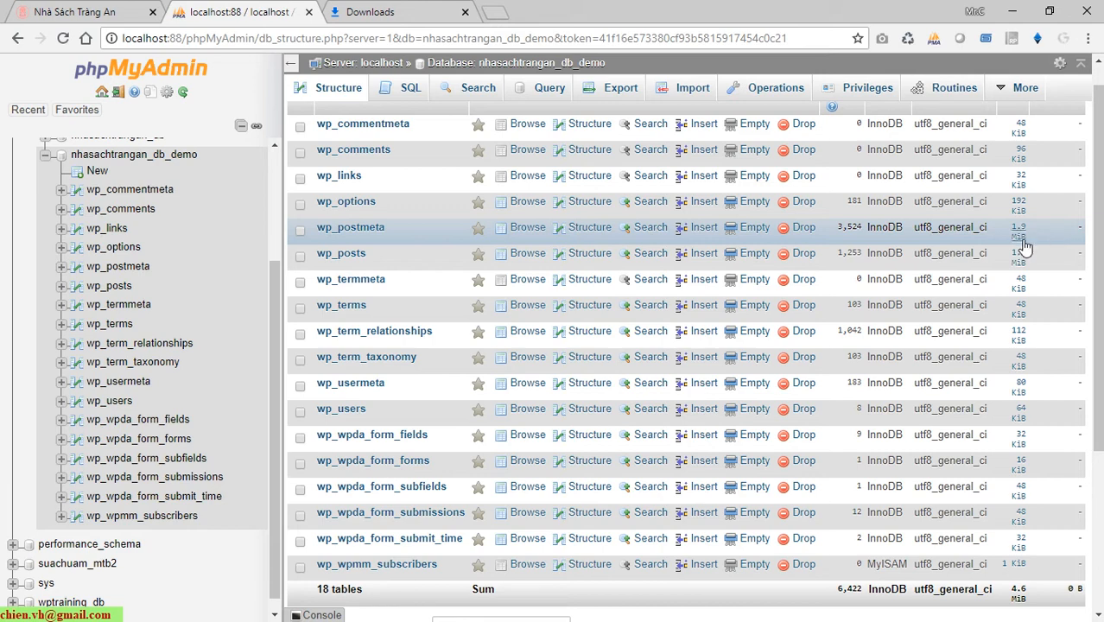
pyautogui.moveTo(272, 436); pyautogui.dragTo(304, 348)
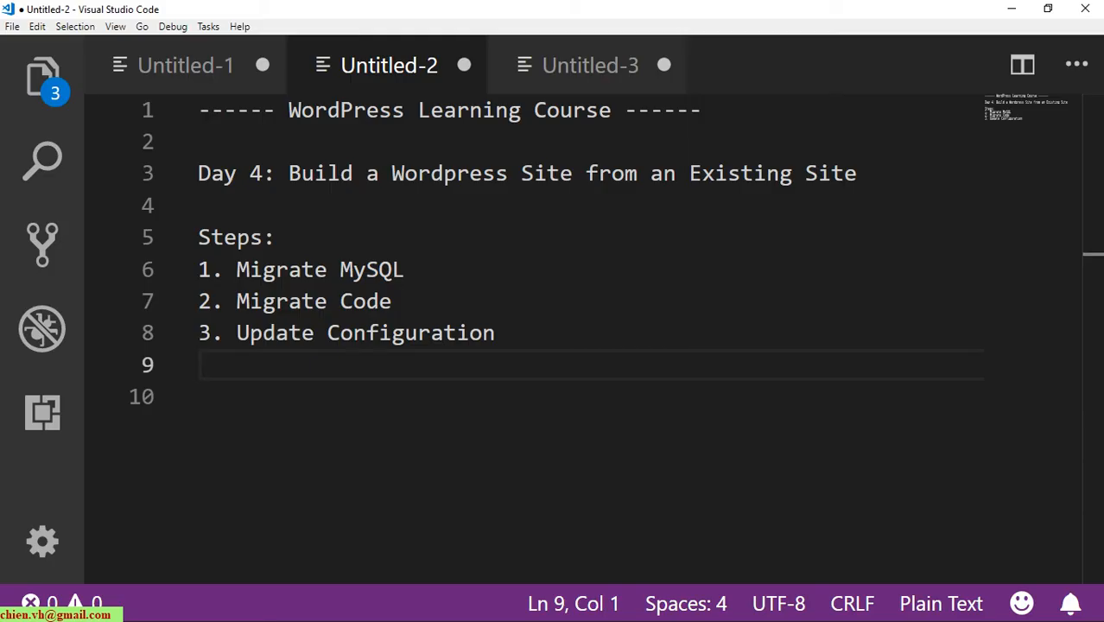
pyautogui.hotkey('alt', 'Tab')
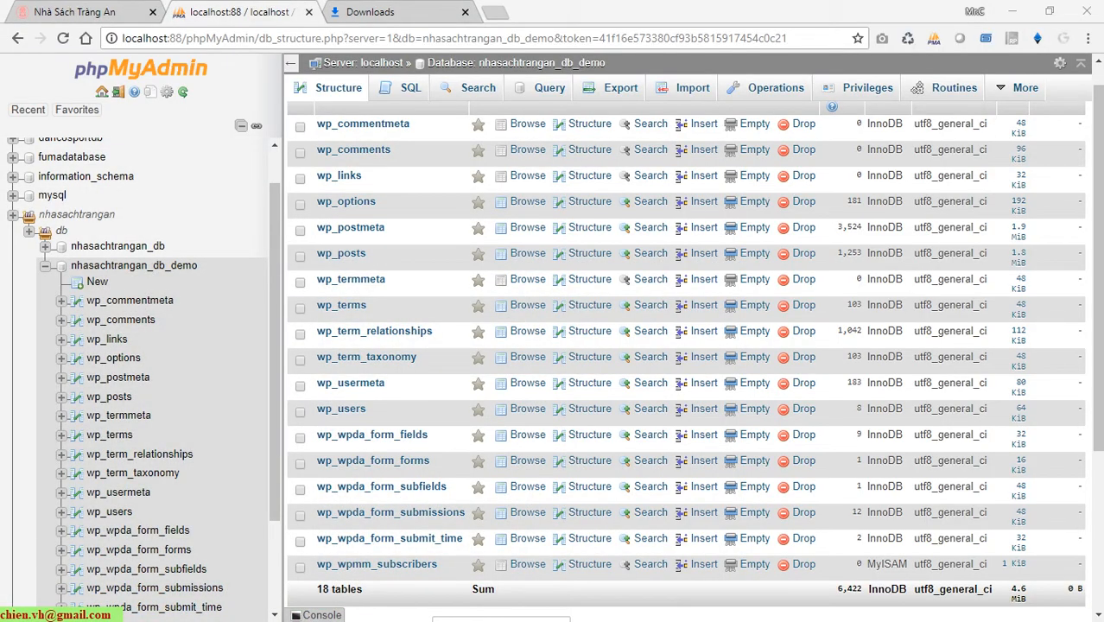
pyautogui.hotkey('alt', 'Tab')
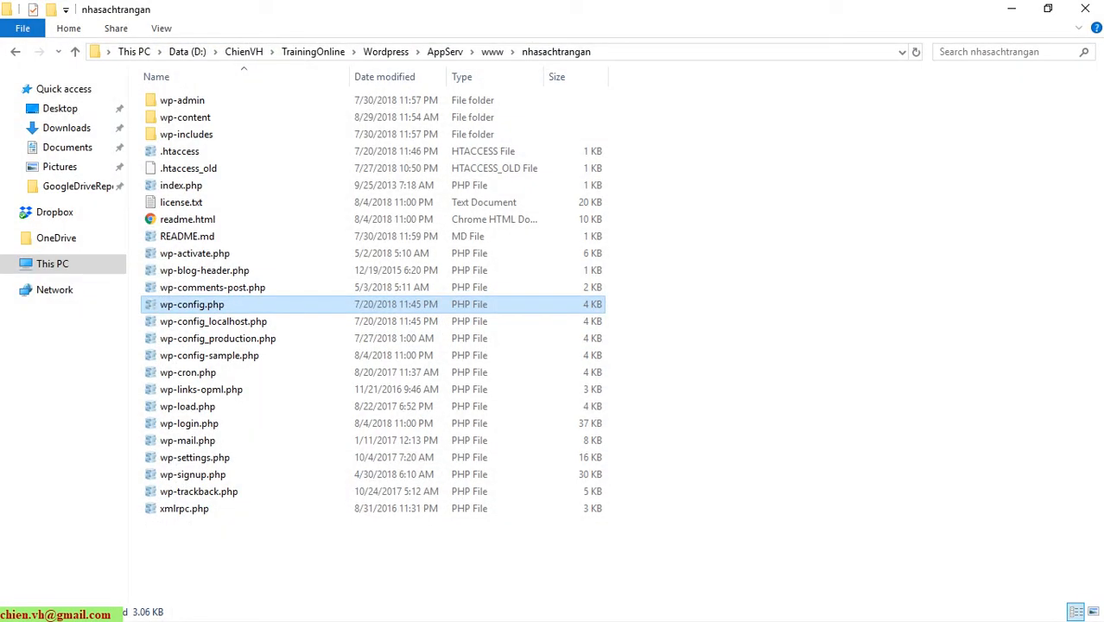
# Copy the nhasachtrangan folder and paste a duplicate into the www folder.
pyautogui.click(496, 51)
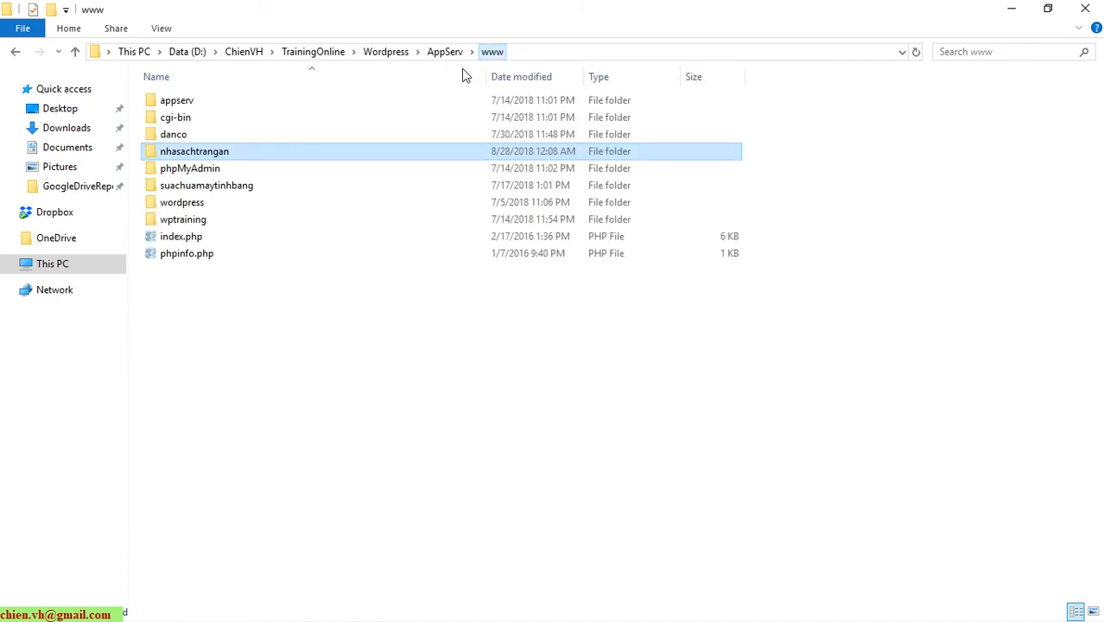
pyautogui.click(194, 346)
pyautogui.click(203, 150)
pyautogui.rightClick(203, 152)
pyautogui.click(259, 526)
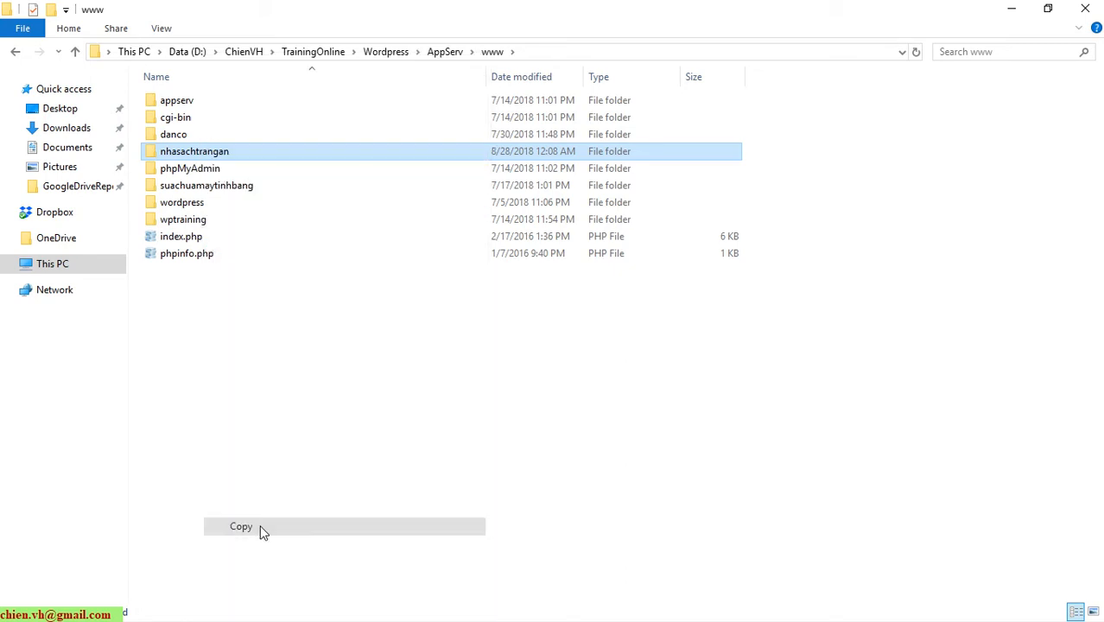
pyautogui.click(279, 335)
pyautogui.rightClick(270, 333)
pyautogui.click(312, 389)
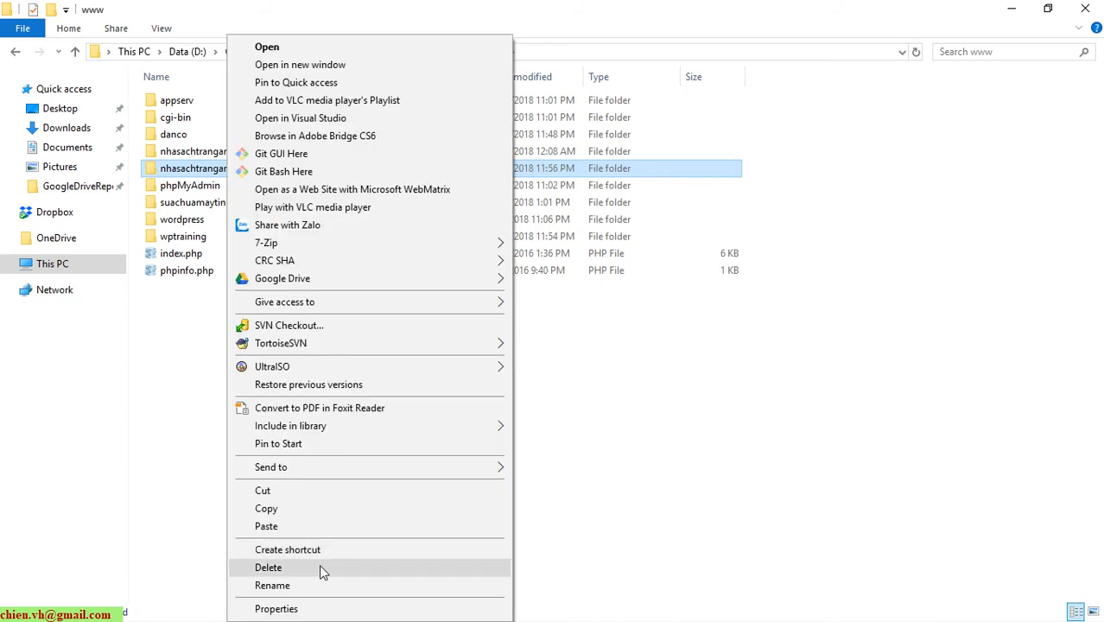
# Rename the copied folder to trangandemo and open it.
pyautogui.click(308, 585)
pyautogui.click(279, 172)
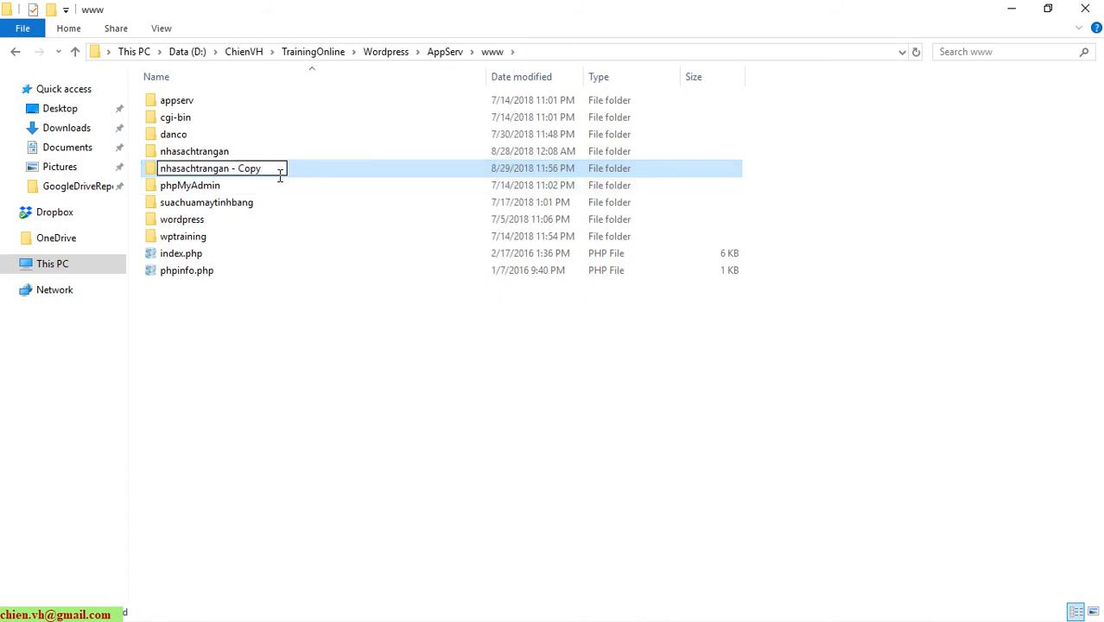
pyautogui.press('BackSpace')
pyautogui.press('BackSpace')
pyautogui.press('BackSpace')
pyautogui.press('BackSpace')
pyautogui.press('BackSpace')
pyautogui.press('BackSpace')
pyautogui.press('BackSpace')
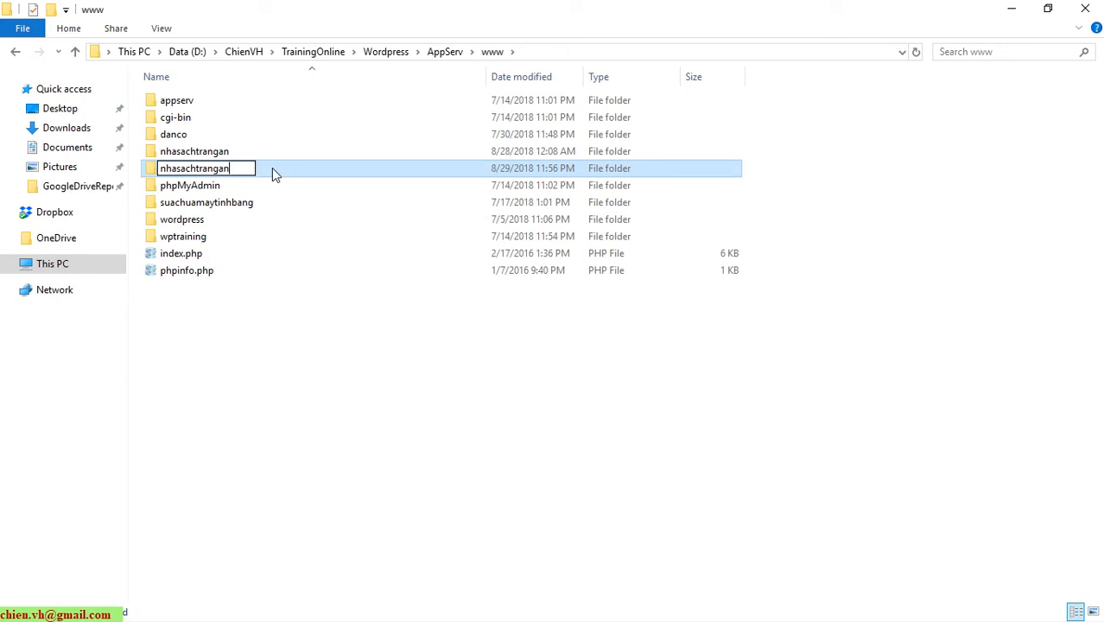
pyautogui.press('Left')
pyautogui.press('Left')
pyautogui.press('Left')
pyautogui.press('Left')
pyautogui.press('Left')
pyautogui.press('Left')
pyautogui.press('Left')
pyautogui.press('BackSpace')
pyautogui.press('BackSpace')
pyautogui.press('BackSpace')
pyautogui.press('BackSpace')
pyautogui.press('BackSpace')
pyautogui.press('BackSpace')
pyautogui.press('BackSpace')
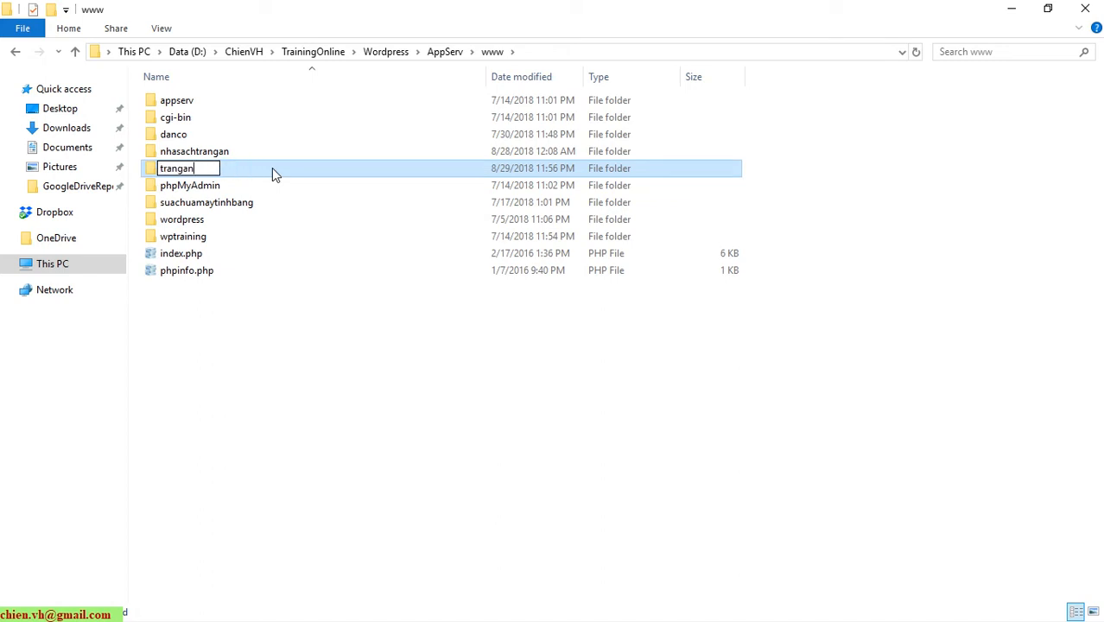
pyautogui.write('demo')
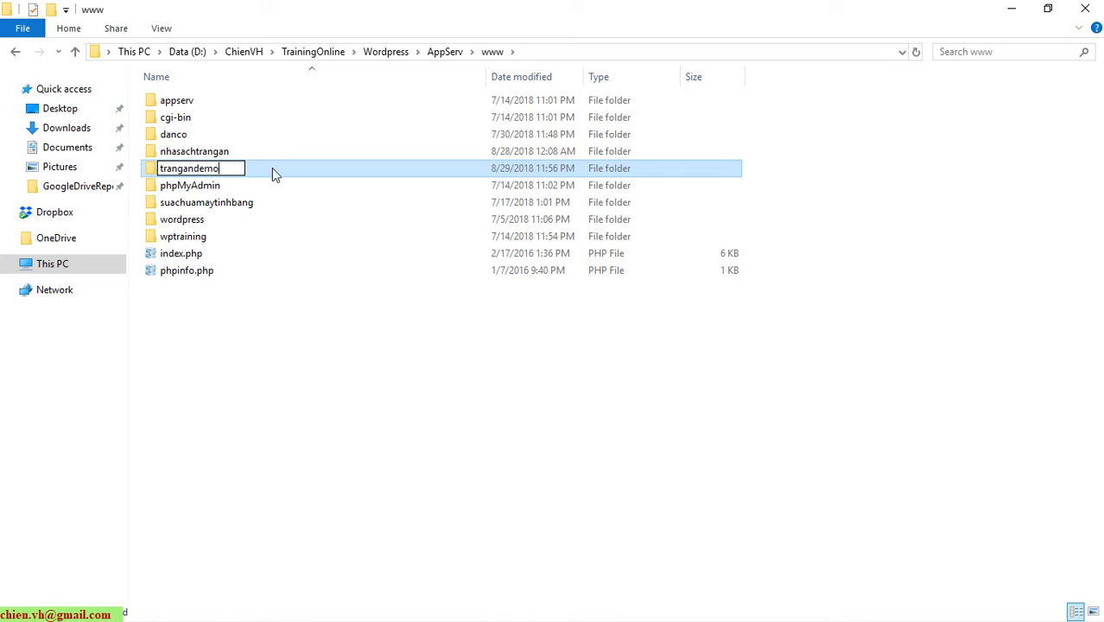
pyautogui.press('Return')
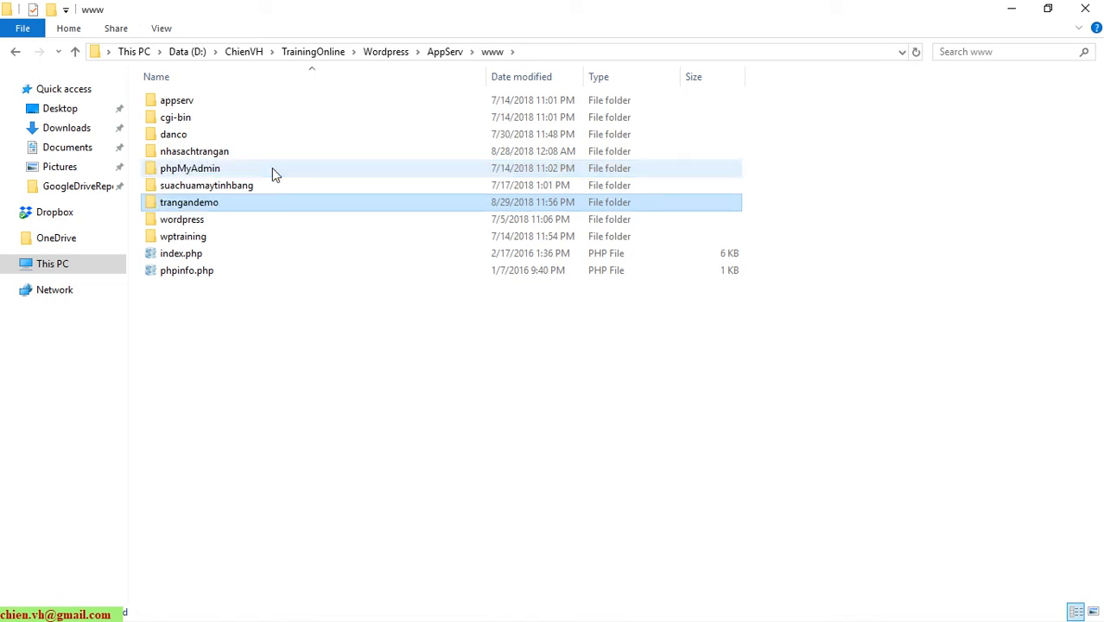
pyautogui.press('Return')
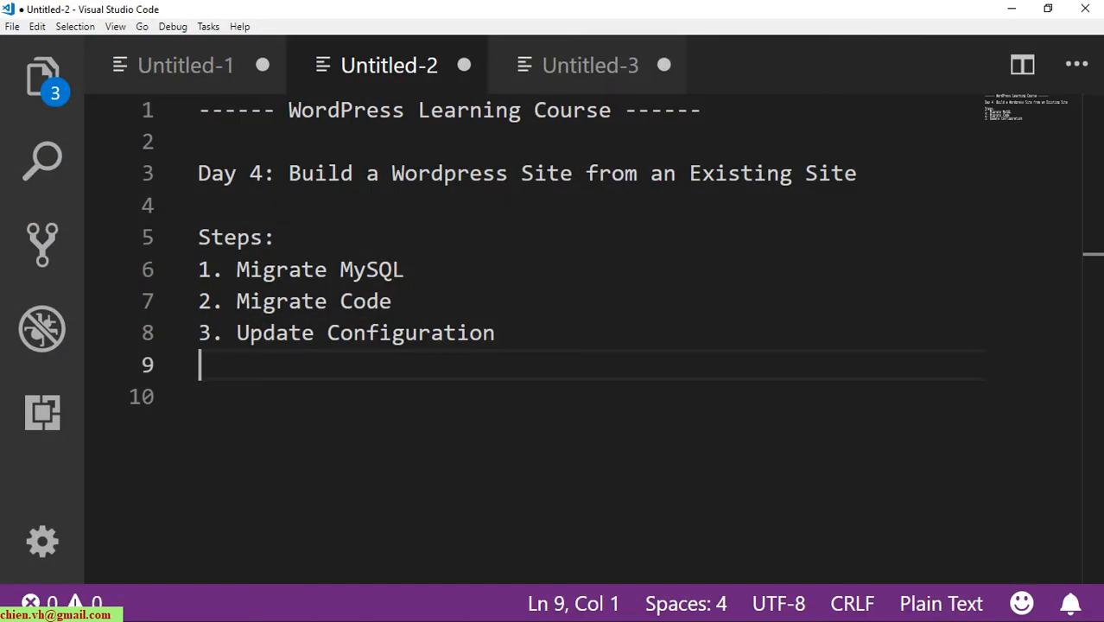
pyautogui.hotkey('alt', 'Tab')
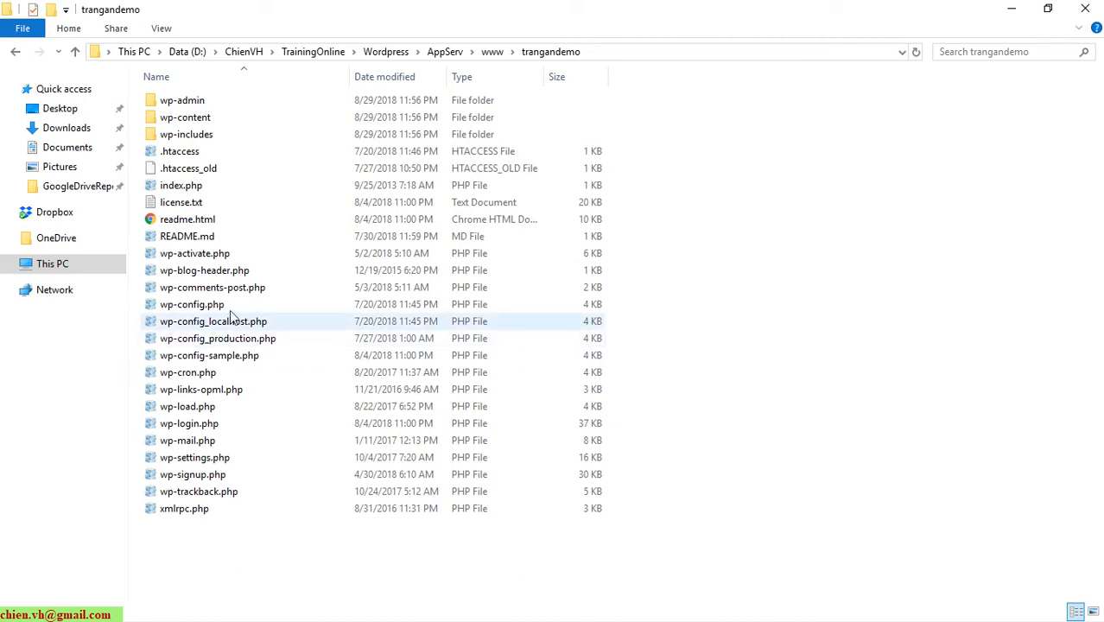
# Open trangandemo's wp-config.php in Notepad++ and change DB_NAME to nhasachtrangan_db_demo.
pyautogui.rightClick(196, 306)
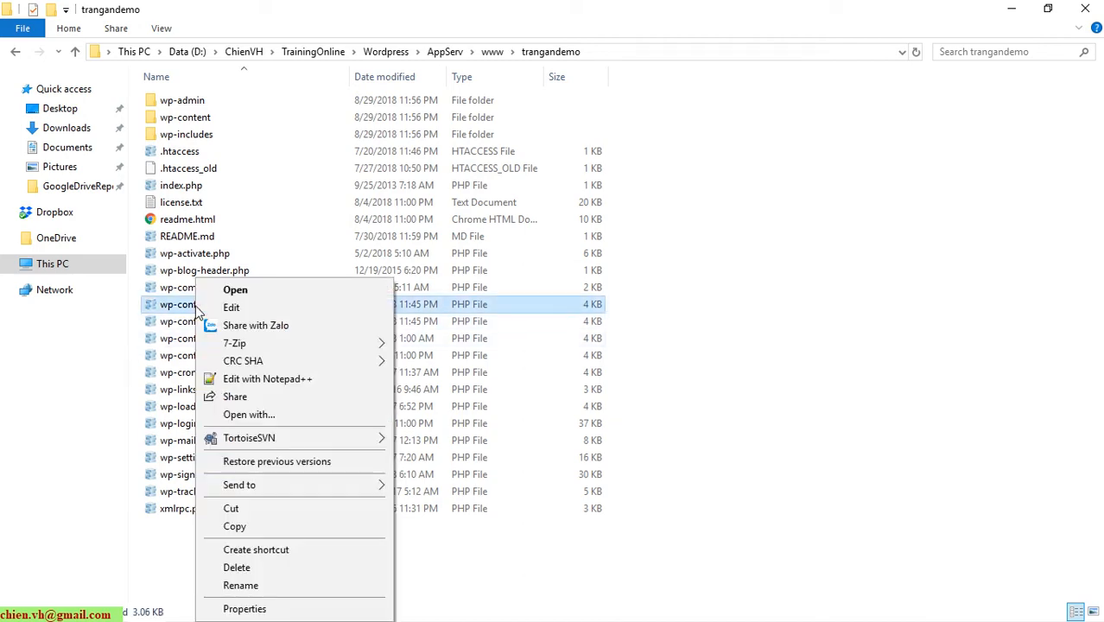
pyautogui.click(257, 378)
pyautogui.scroll(-2, 726, 328)
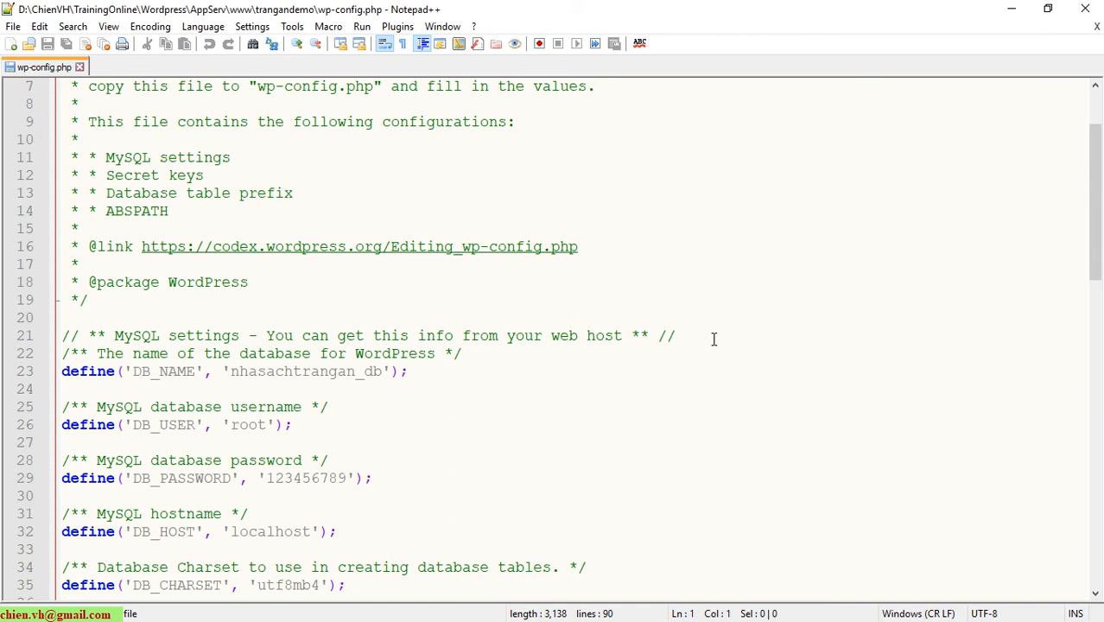
pyautogui.doubleClick(317, 372)
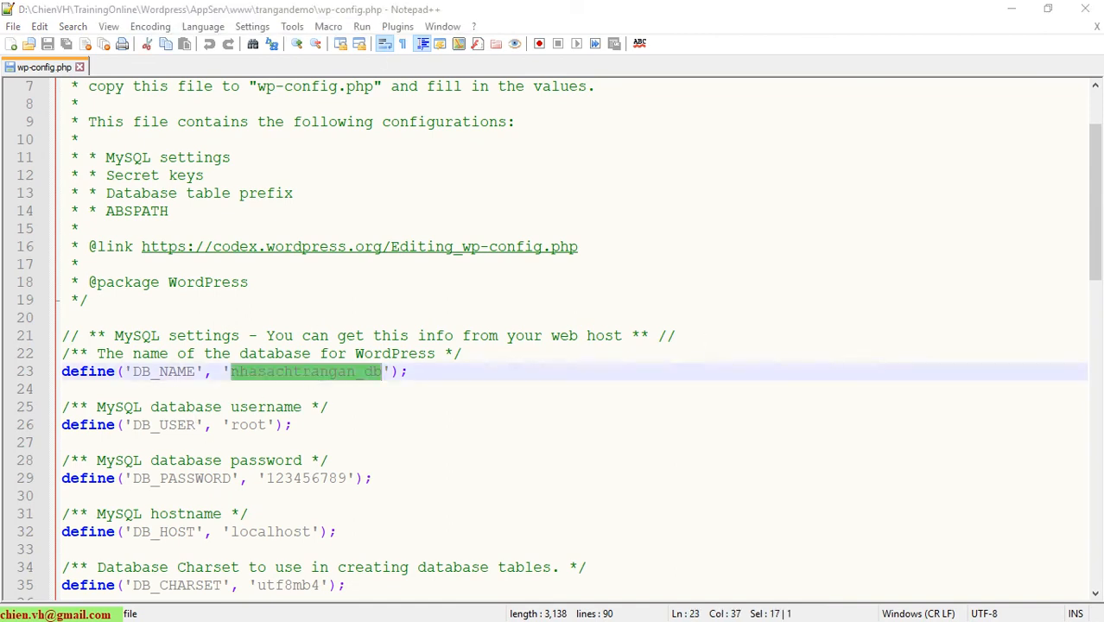
pyautogui.hotkey('alt', 'Tab')
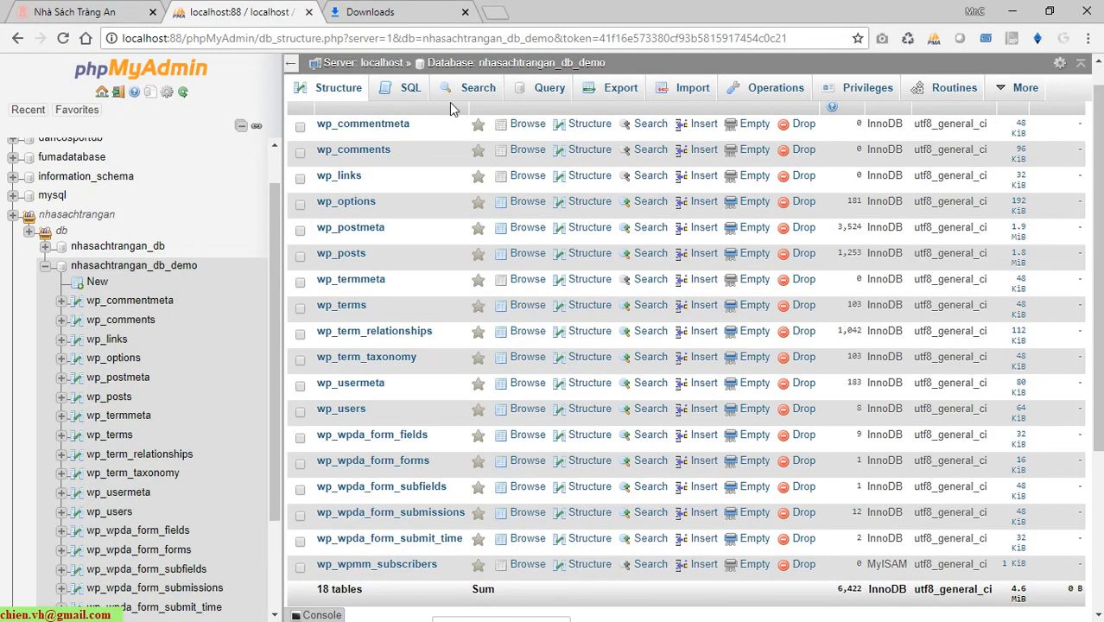
pyautogui.moveTo(199, 268); pyautogui.dragTo(69, 267)
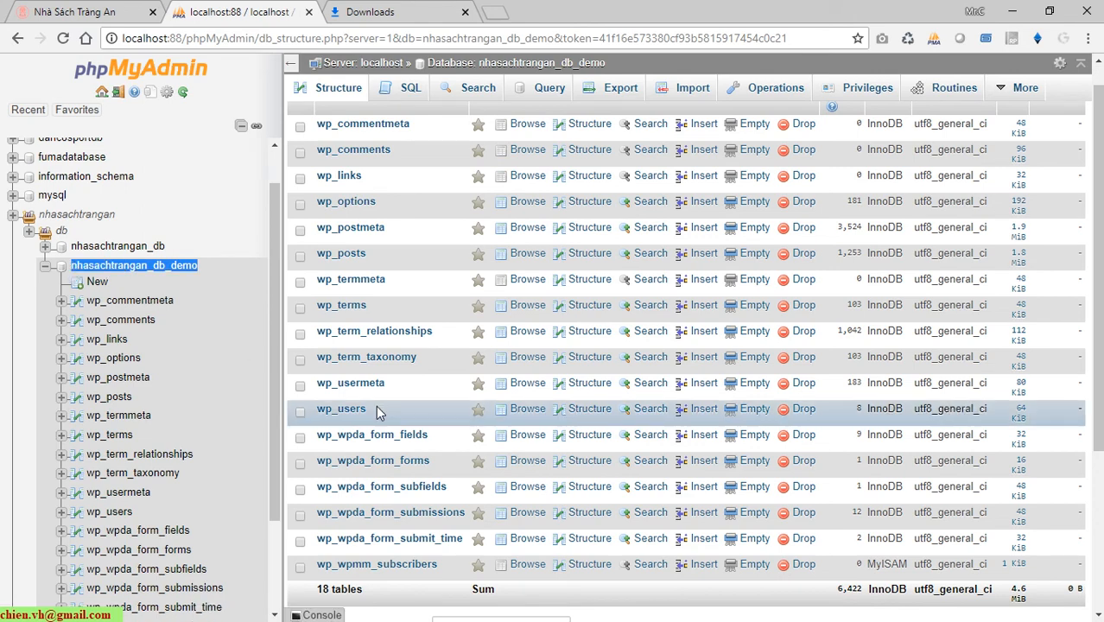
pyautogui.hotkey('alt', 'Tab')
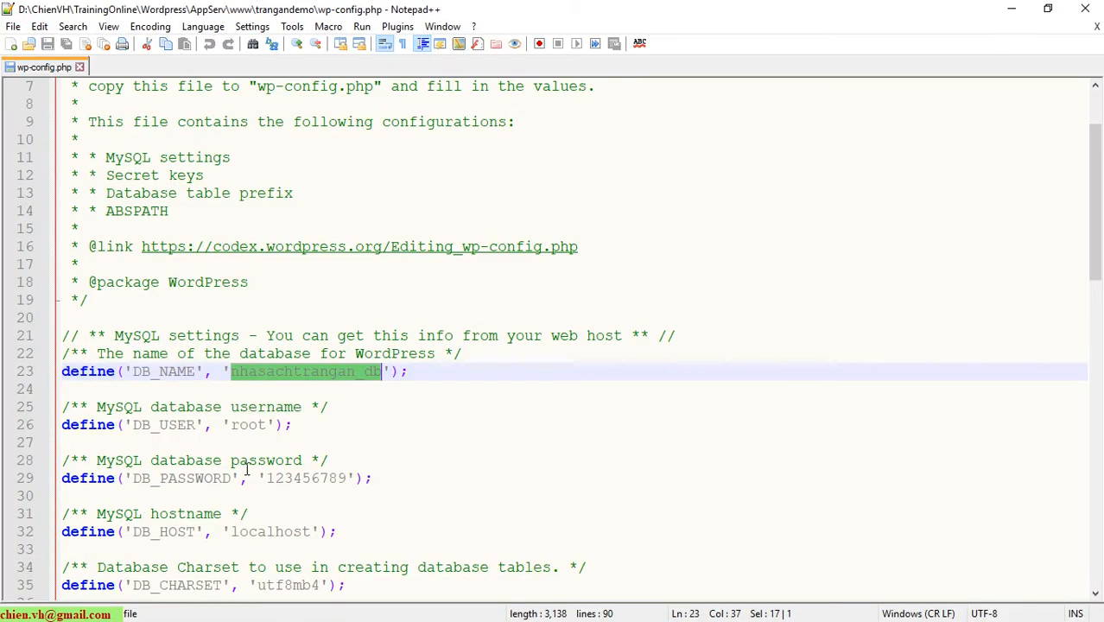
pyautogui.click(334, 422)
pyautogui.doubleClick(322, 375)
pyautogui.rightClick(338, 380)
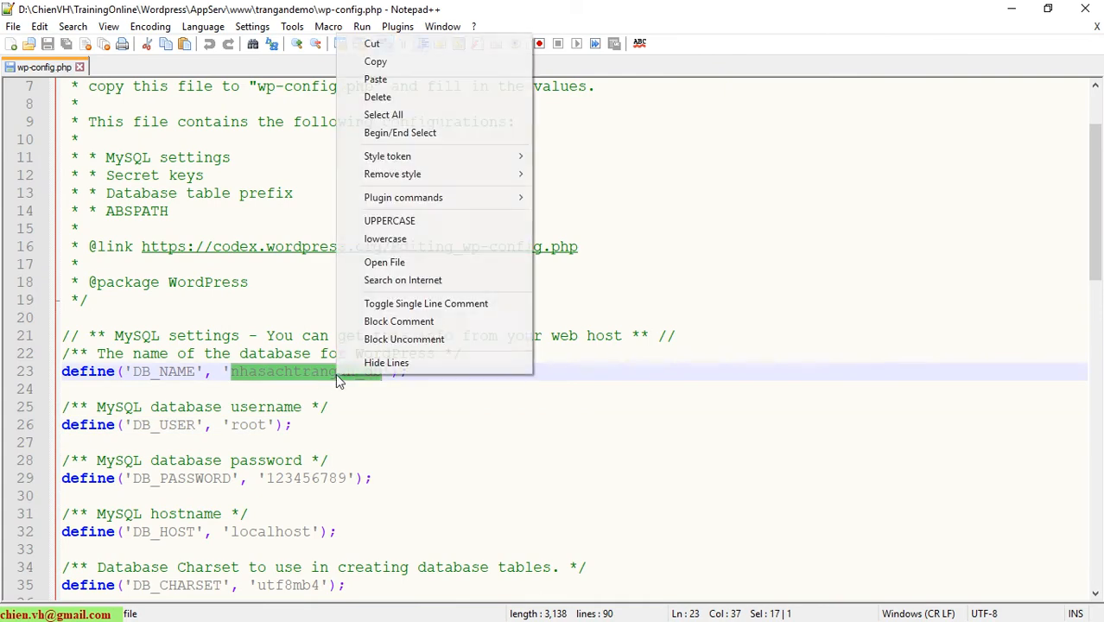
pyautogui.click(375, 79)
# Save the edited wp-config.php.
pyautogui.scroll(-2, 773, 377)
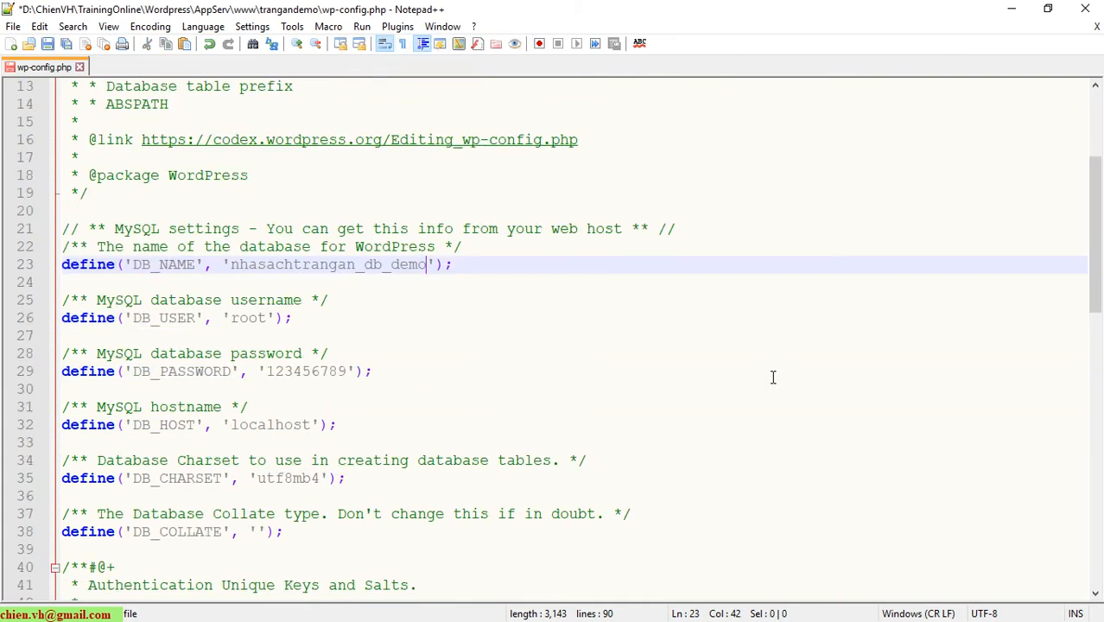
pyautogui.scroll(-1, 773, 376)
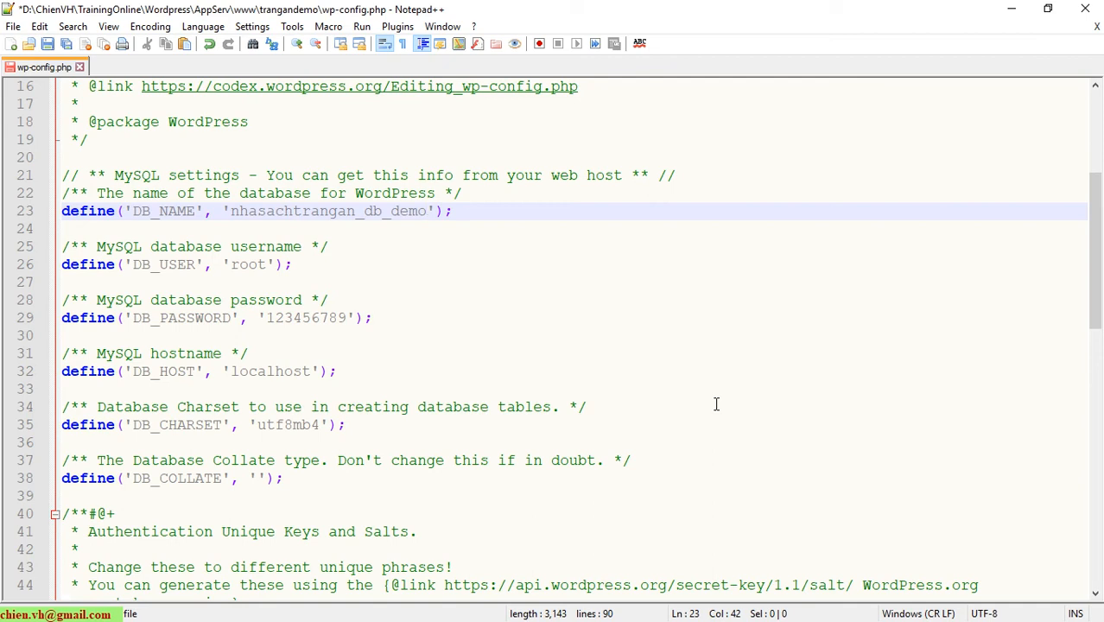
pyautogui.doubleClick(240, 272)
pyautogui.press('End')
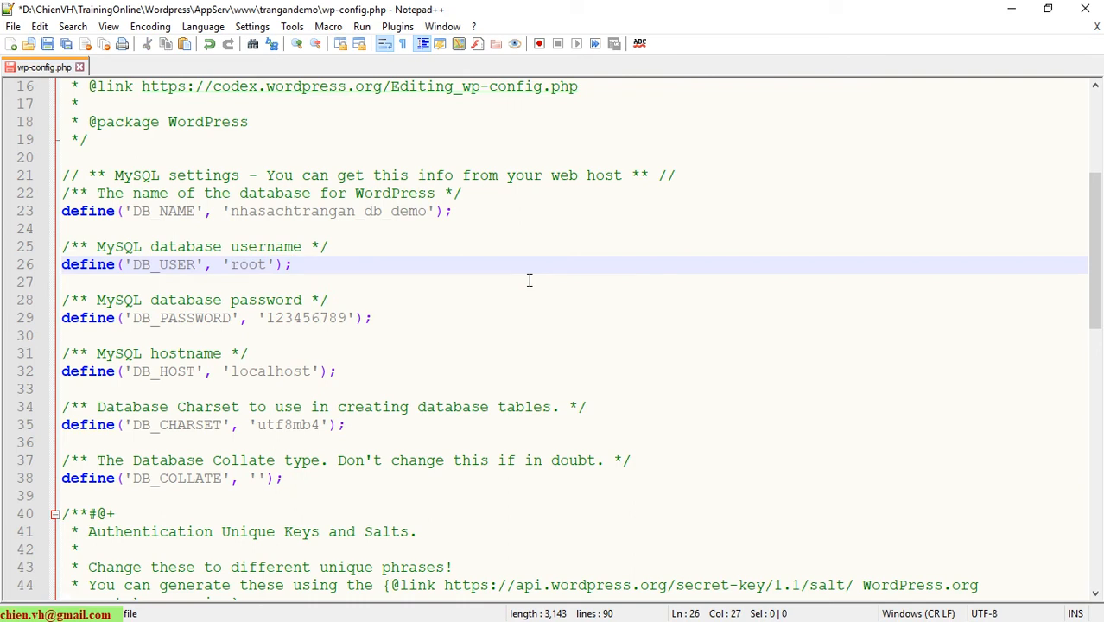
pyautogui.click(47, 43)
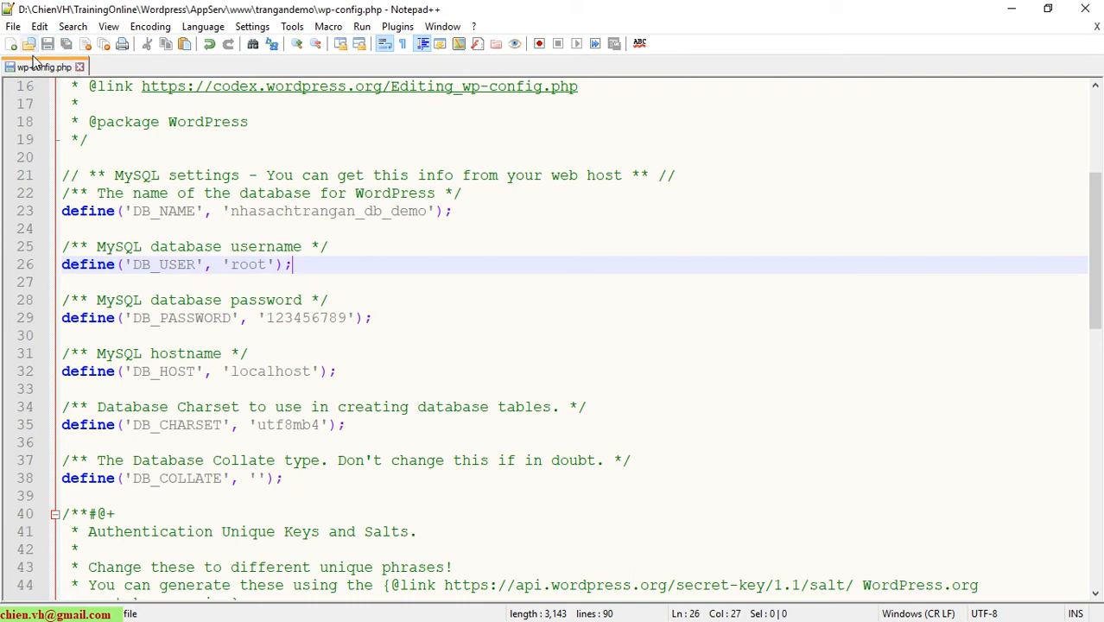
# Review the DB_USER root, DB_PASSWORD and DB_HOST localhost lines, then close and minimize Notepad++.
pyautogui.doubleClick(252, 269)
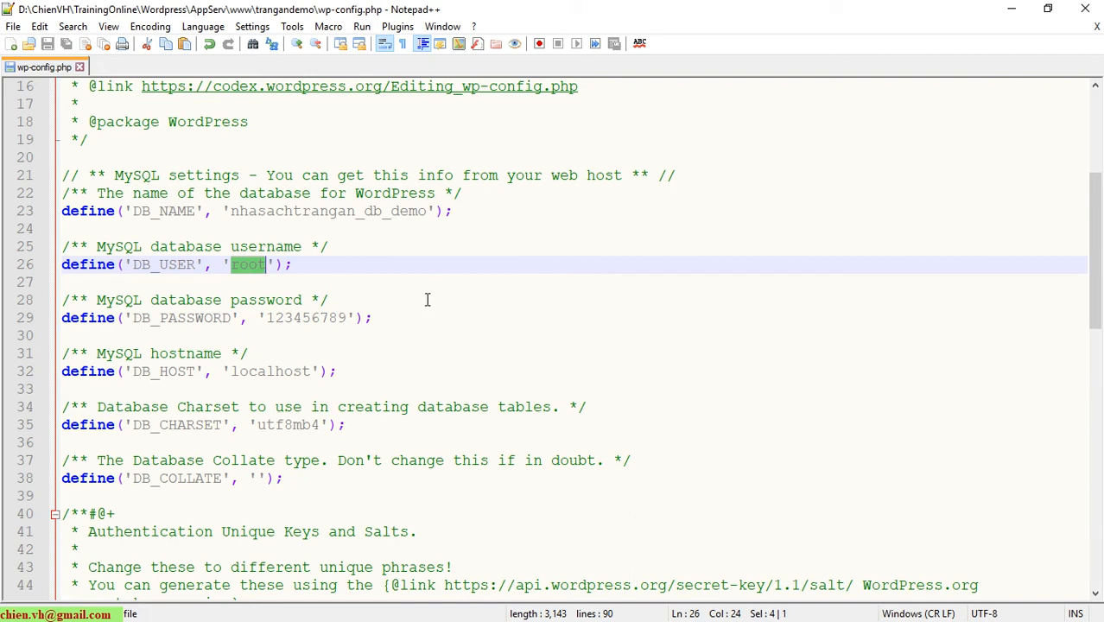
pyautogui.click(342, 271)
pyautogui.doubleClick(290, 253)
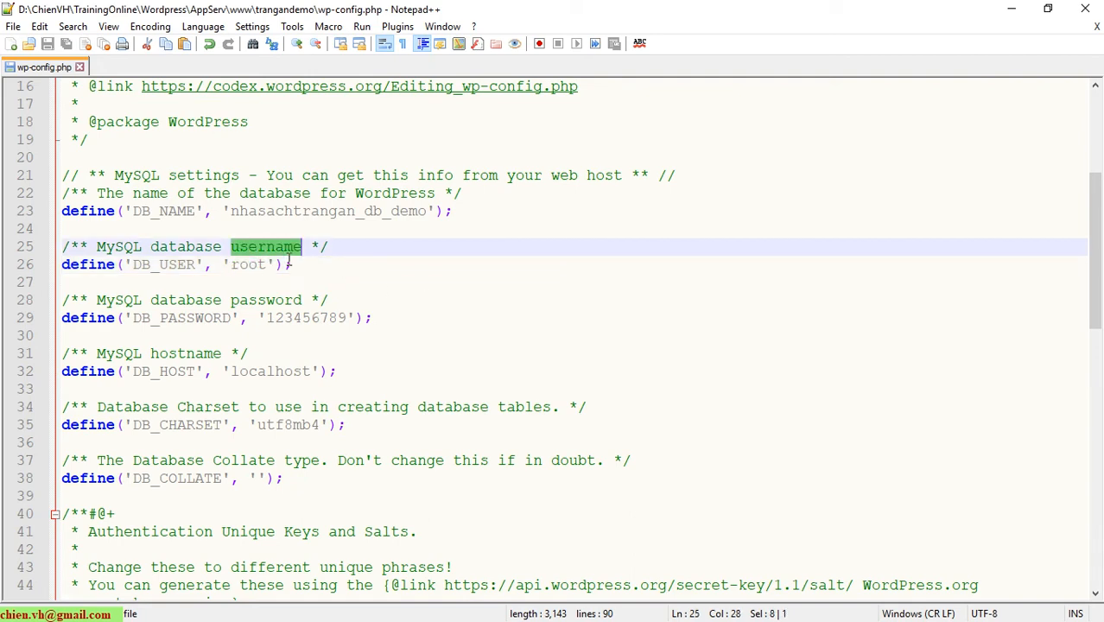
pyautogui.doubleClick(272, 302)
pyautogui.scroll(-1, 470, 353)
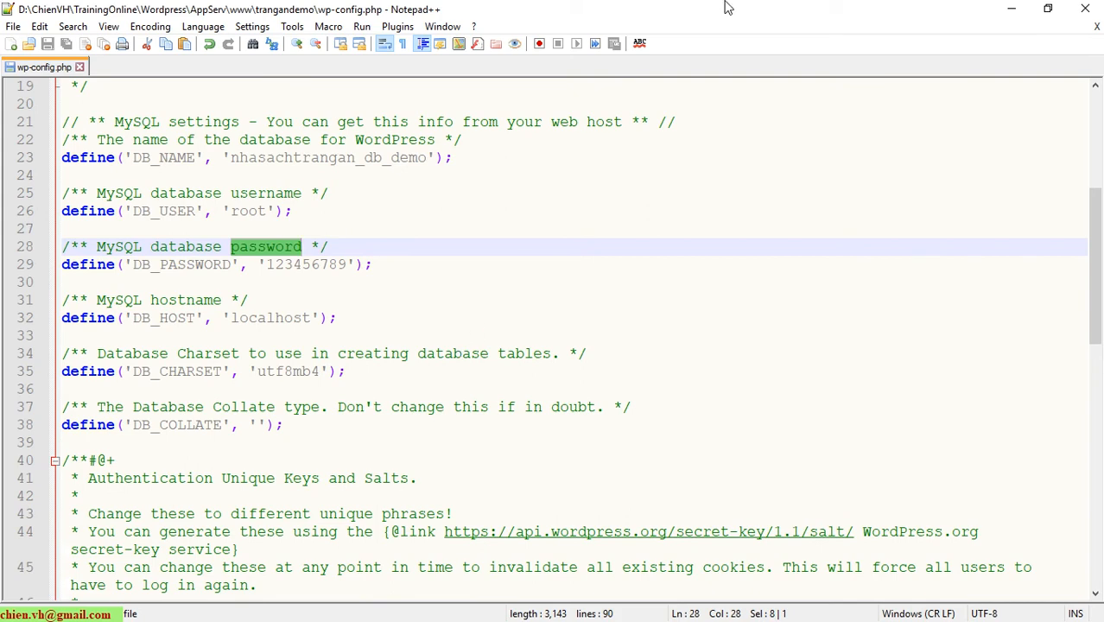
pyautogui.doubleClick(298, 319)
pyautogui.click(475, 319)
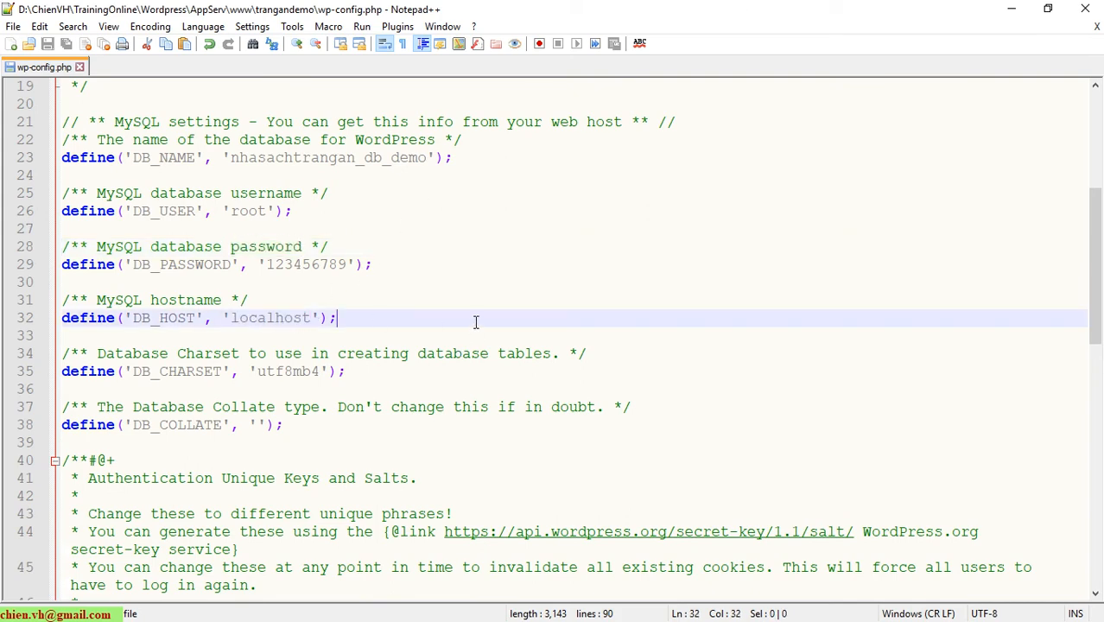
pyautogui.scroll(-2, 258, 350)
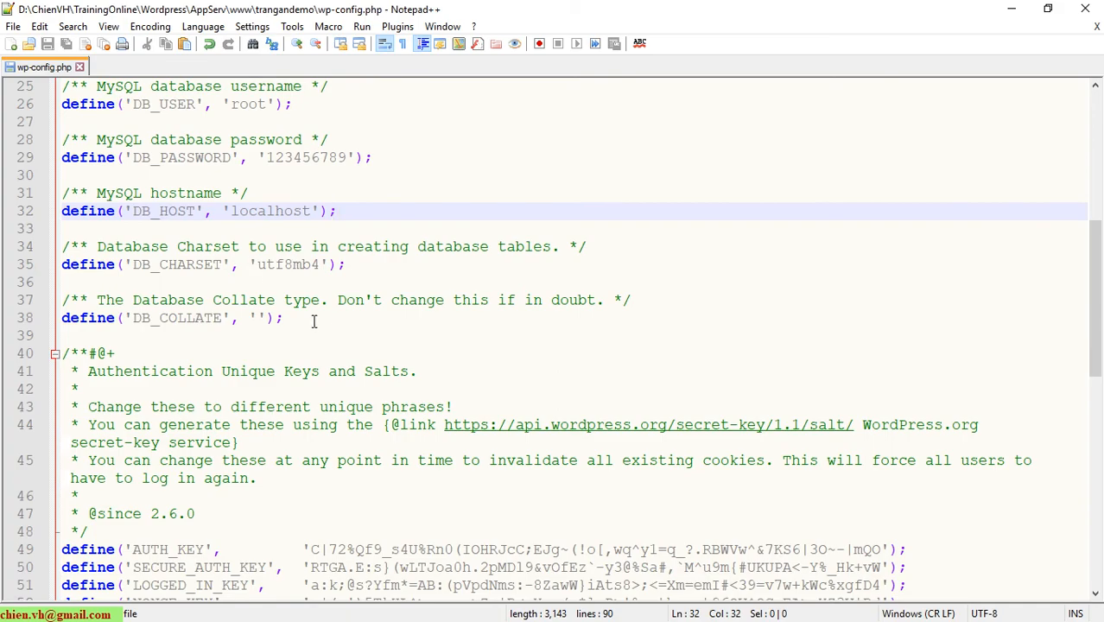
pyautogui.scroll(-7, 315, 380)
pyautogui.scroll(-4, 412, 510)
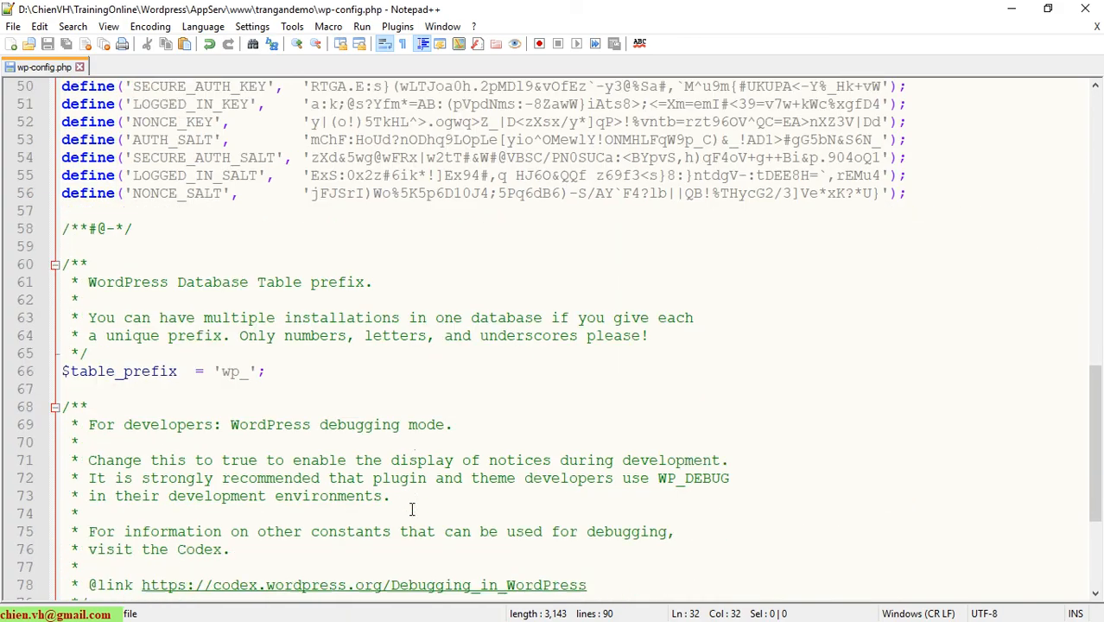
pyautogui.scroll(11, 411, 510)
pyautogui.scroll(3, 409, 512)
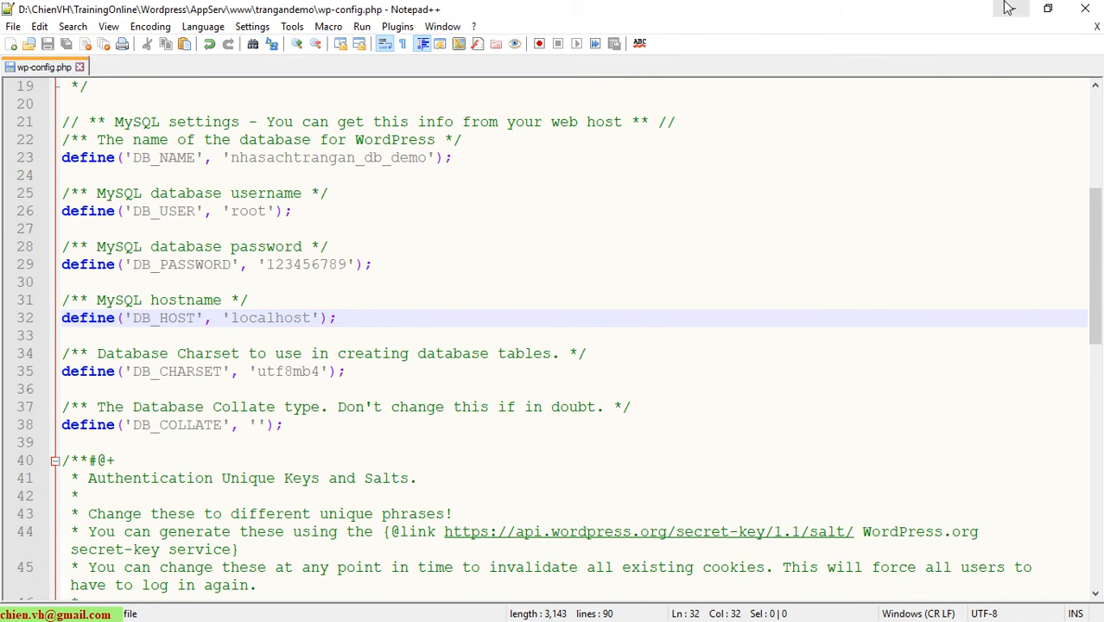
pyautogui.click(80, 66)
pyautogui.click(1012, 8)
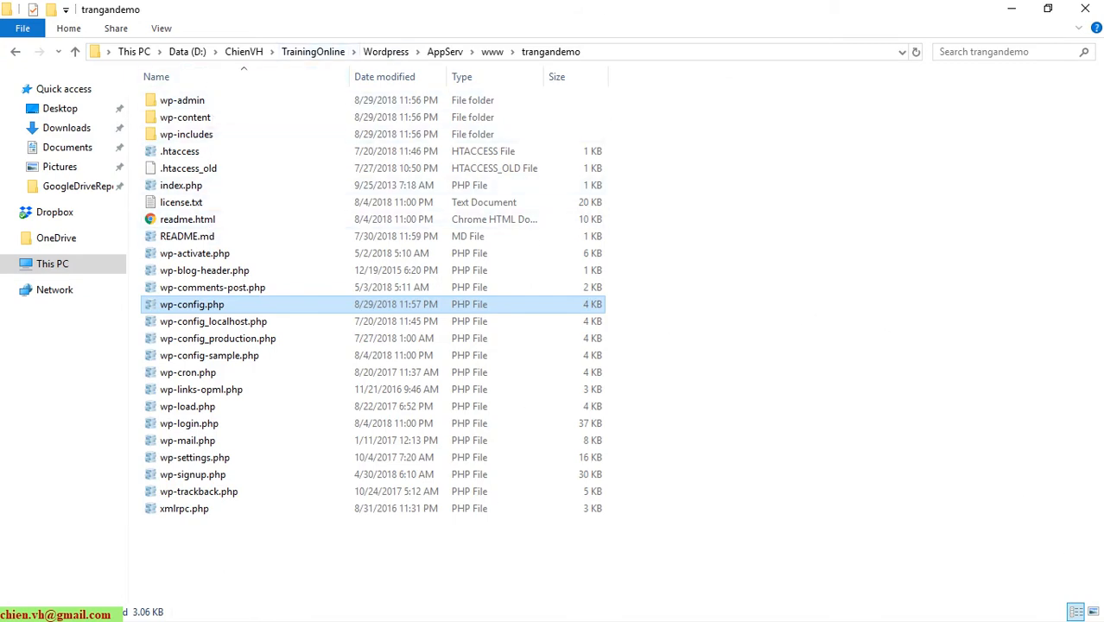
# Copy the original site's URL from its Chrome tab.
pyautogui.hotkey('alt', 'Tab')
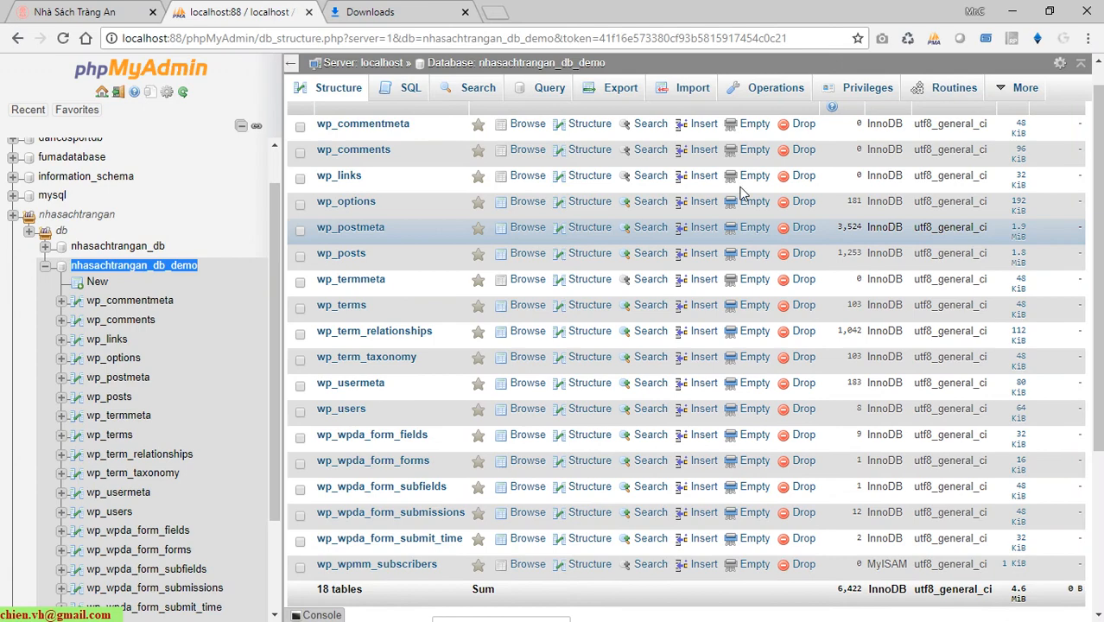
pyautogui.click(131, 8)
pyautogui.moveTo(283, 45); pyautogui.dragTo(117, 50)
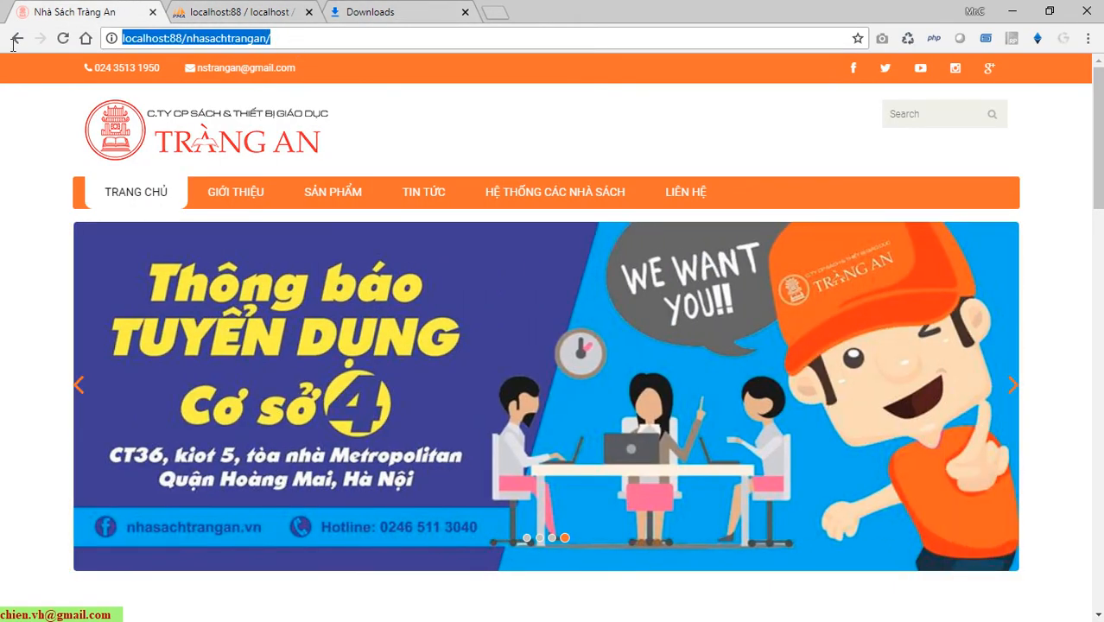
pyautogui.rightClick(160, 40)
pyautogui.click(193, 123)
pyautogui.click(393, 11)
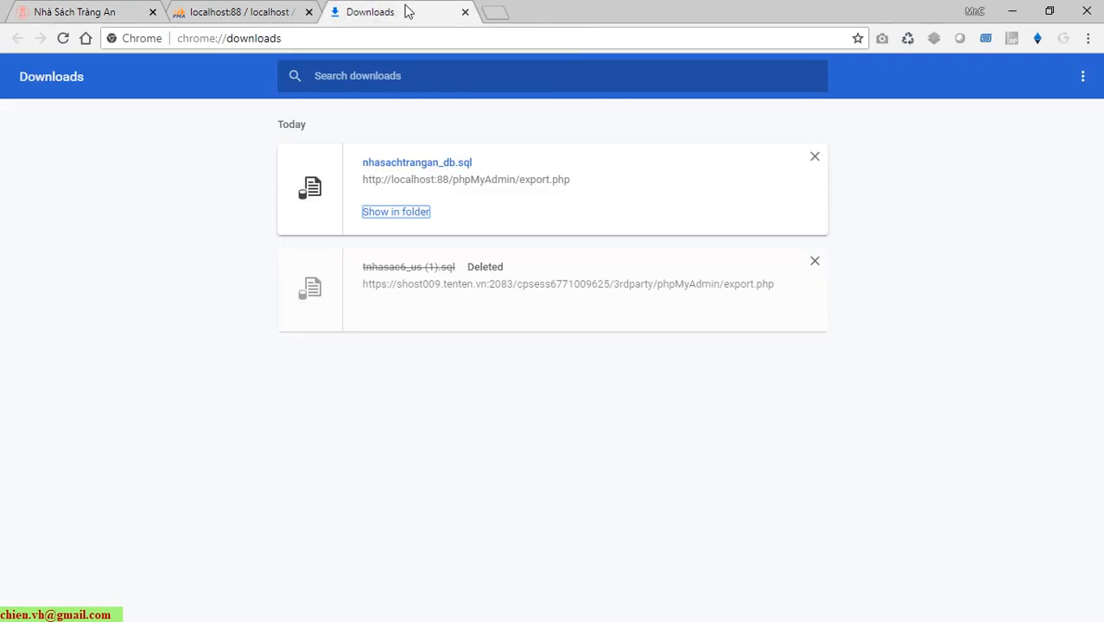
pyautogui.click(403, 41)
pyautogui.rightClick(401, 41)
pyautogui.click(446, 146)
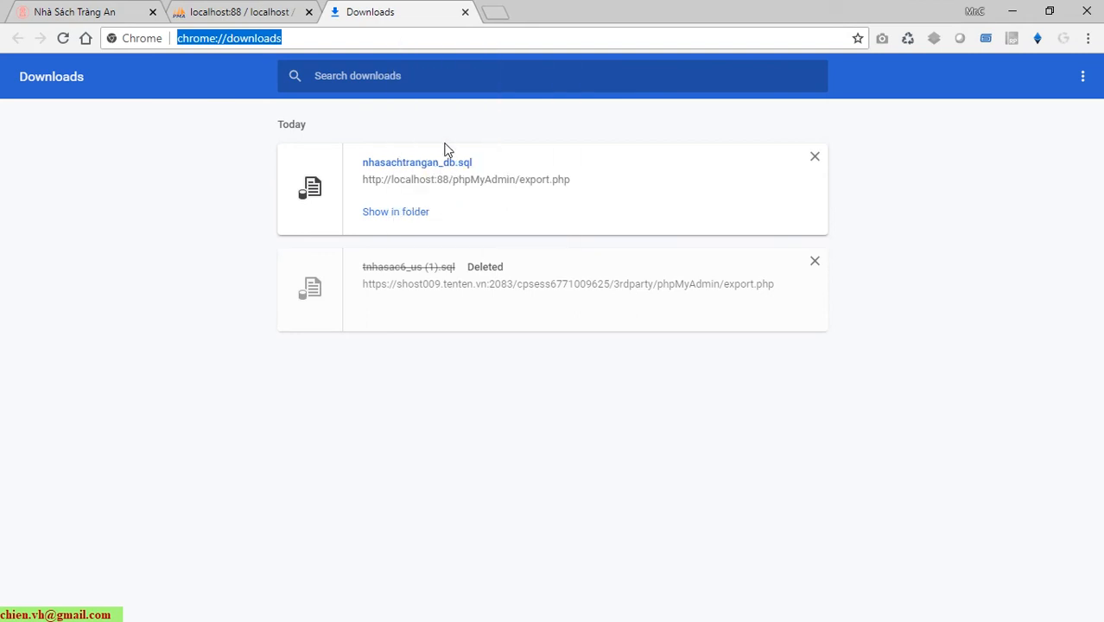
pyautogui.press('BackSpace')
pyautogui.press('BackSpace')
pyautogui.press('BackSpace')
pyautogui.press('BackSpace')
pyautogui.press('BackSpace')
pyautogui.press('BackSpace')
pyautogui.press('BackSpace')
pyautogui.press('BackSpace')
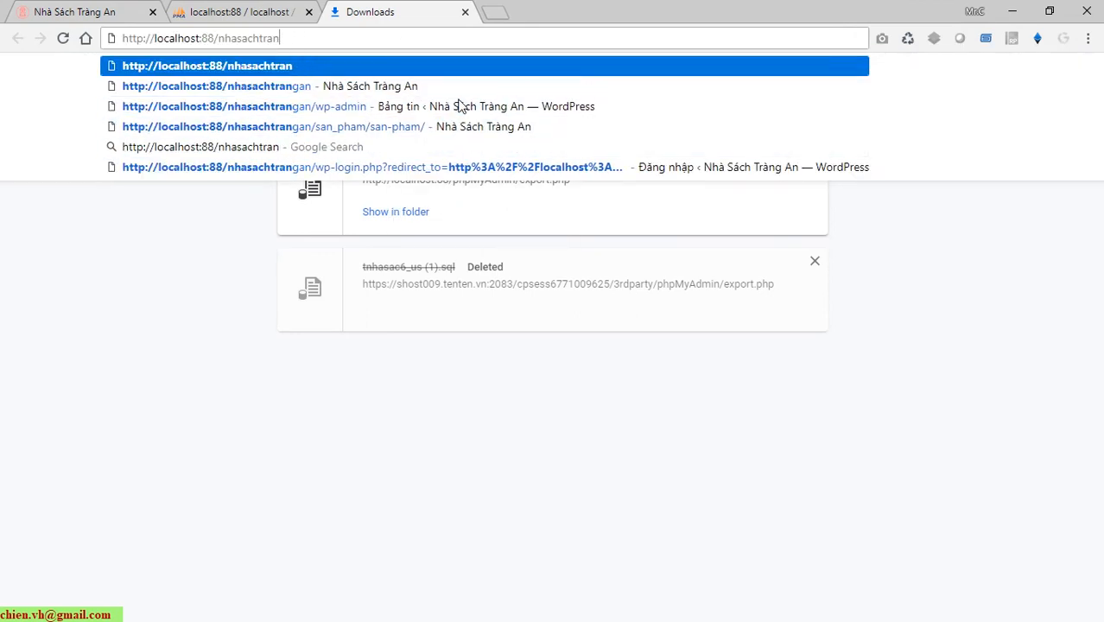
pyautogui.press('BackSpace')
pyautogui.press('BackSpace')
pyautogui.press('BackSpace')
pyautogui.press('BackSpace')
pyautogui.press('BackSpace')
pyautogui.press('BackSpace')
pyautogui.press('BackSpace')
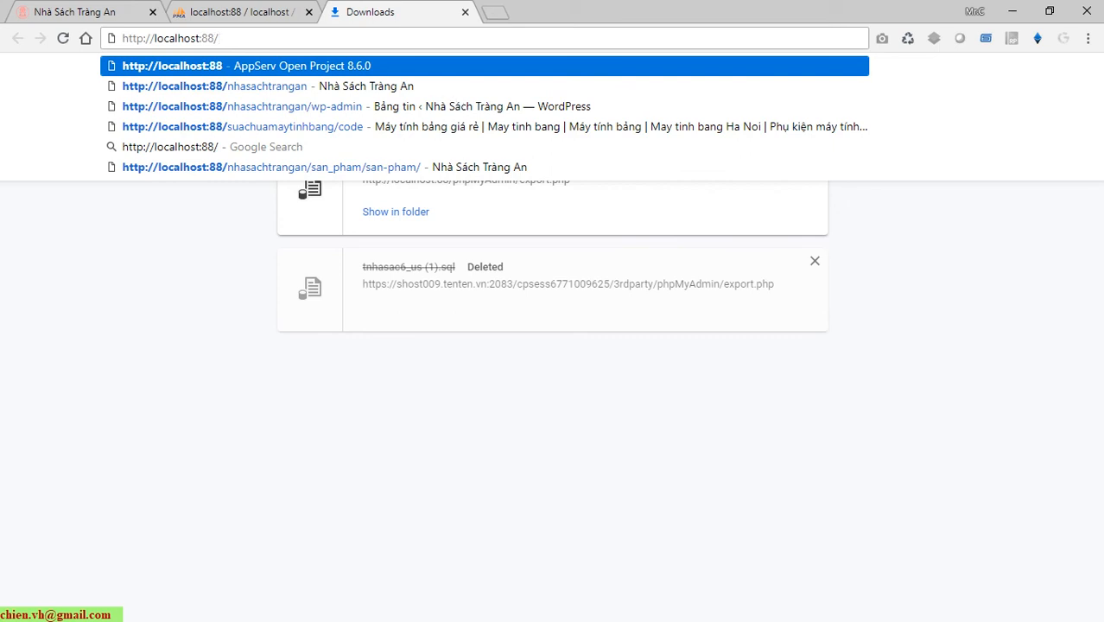
# Copy the folder name trangandemo from File Explorer's address bar.
pyautogui.hotkey('alt', 'Tab')
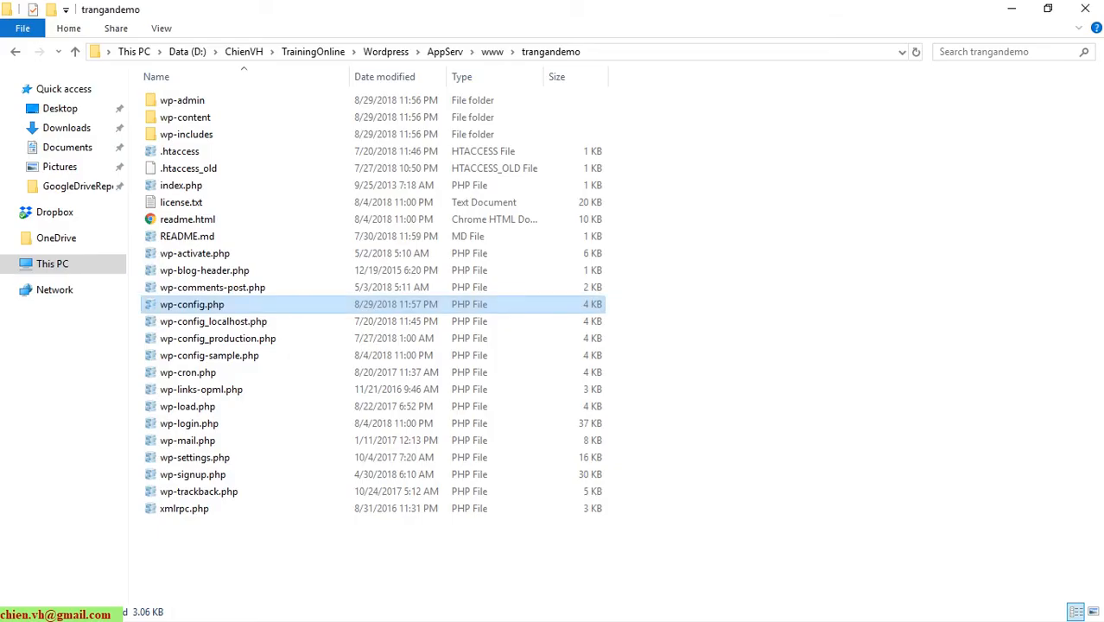
pyautogui.click(648, 52)
pyautogui.click(434, 55)
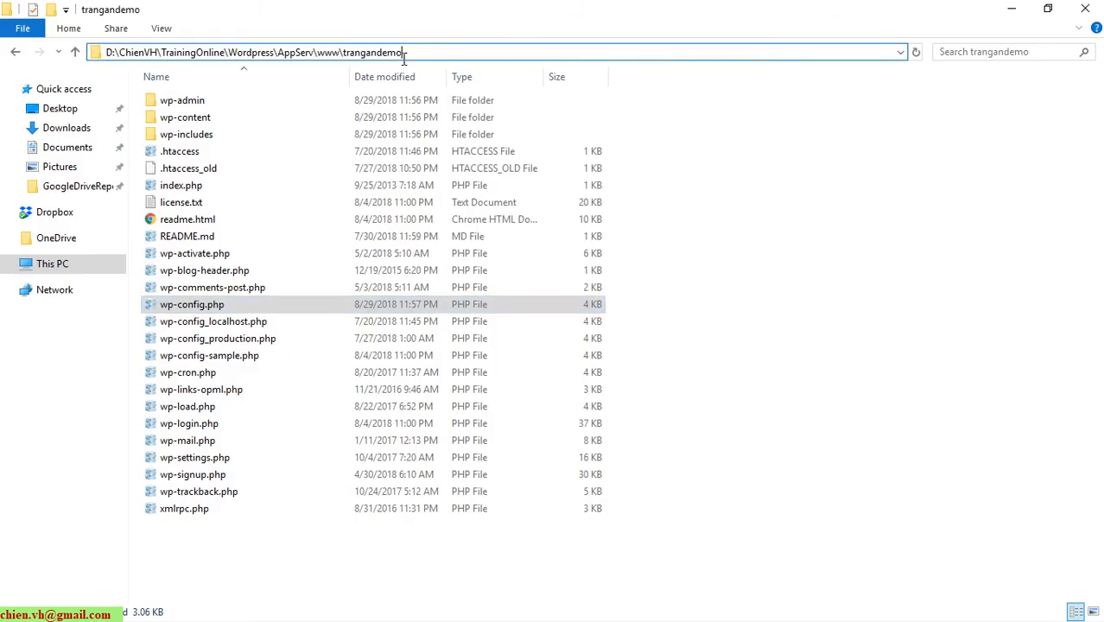
pyautogui.moveTo(403, 54); pyautogui.dragTo(345, 53)
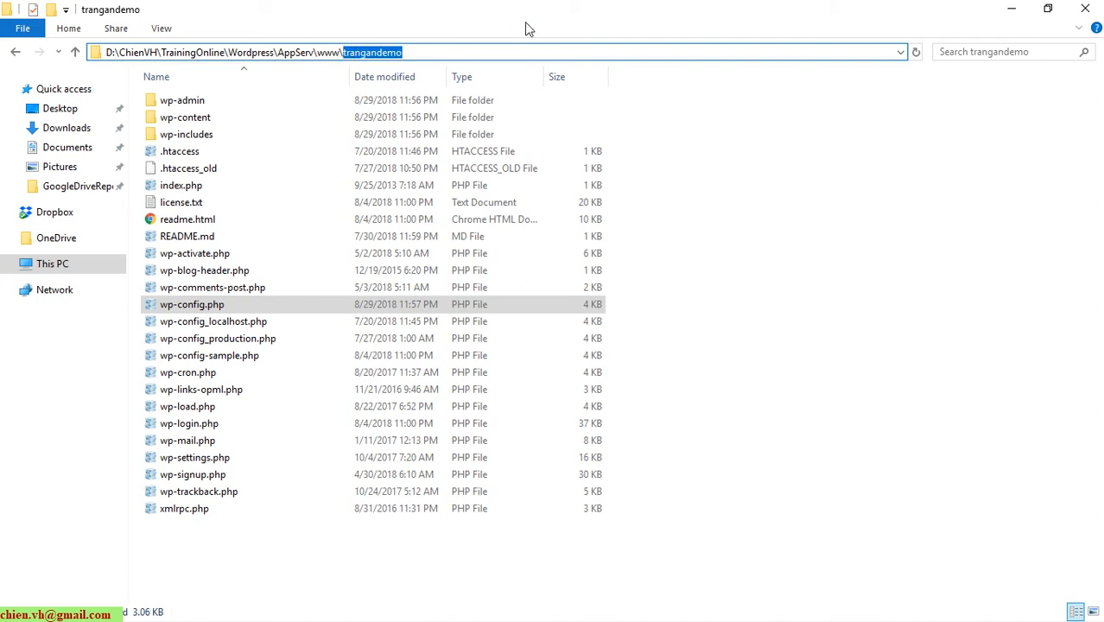
pyautogui.hotkey('alt', 'Tab')
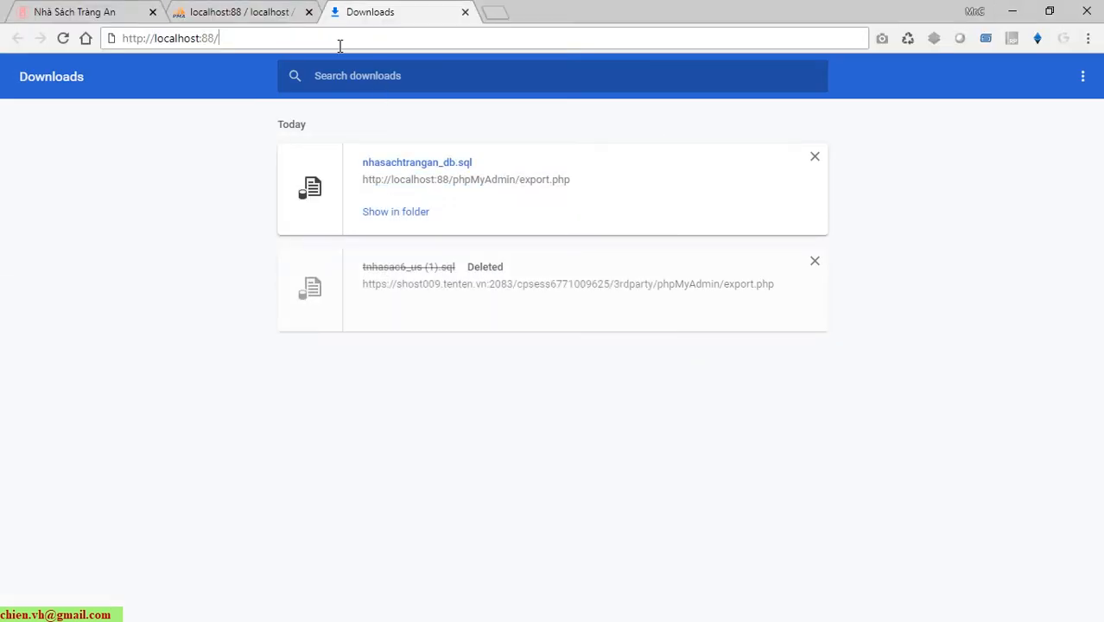
# Load localhost:88/trangandemo/ and move the phpMyAdmin tab to the first position.
pyautogui.hotkey('ctrl', 'v')
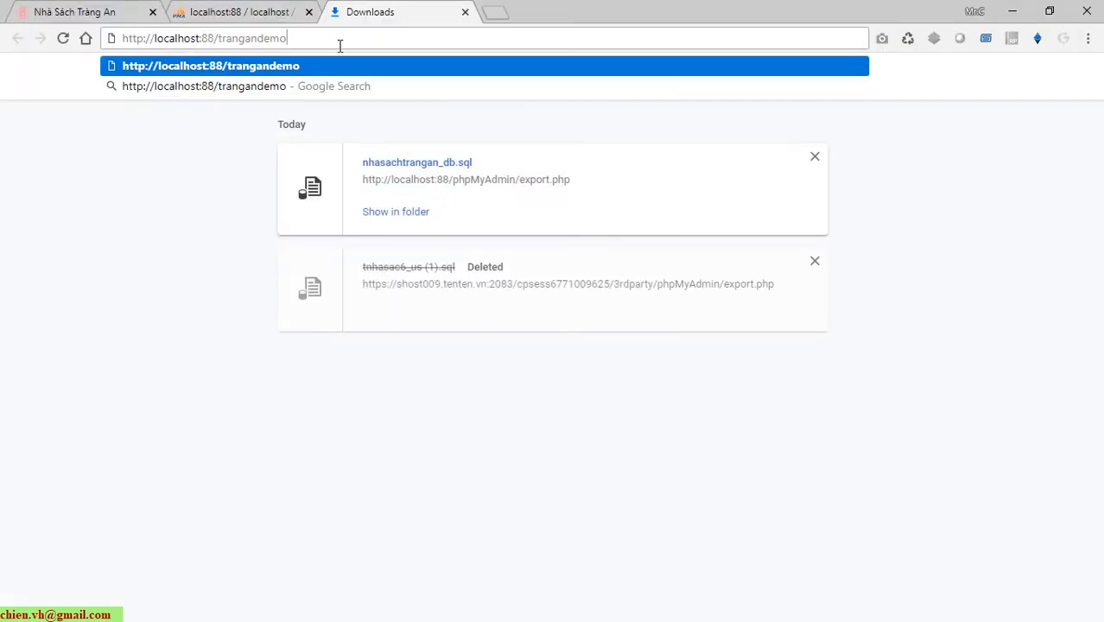
pyautogui.press('Return')
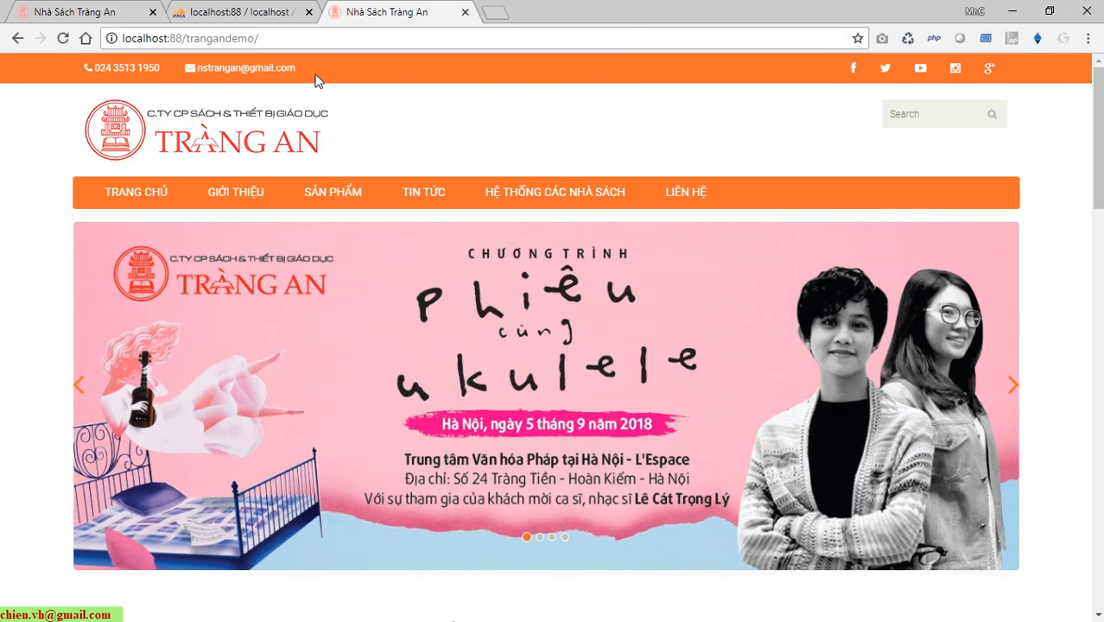
pyautogui.moveTo(229, 12); pyautogui.dragTo(107, 6)
# Compare the original and cloned site URLs and scroll through the cloned Tràng An homepage.
pyautogui.click(192, 7)
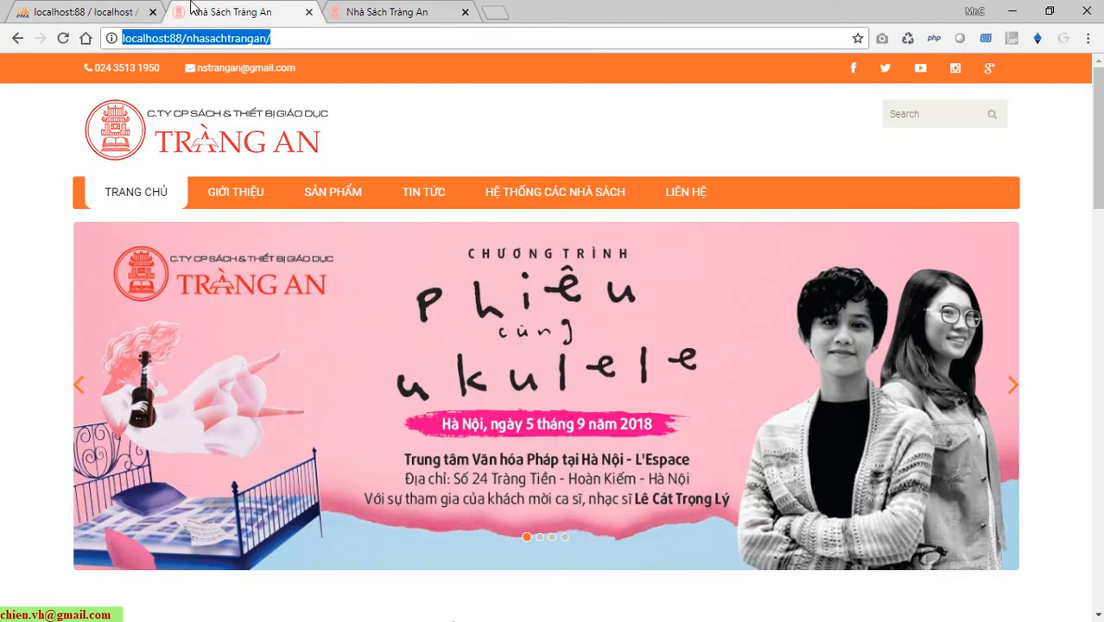
pyautogui.click(322, 46)
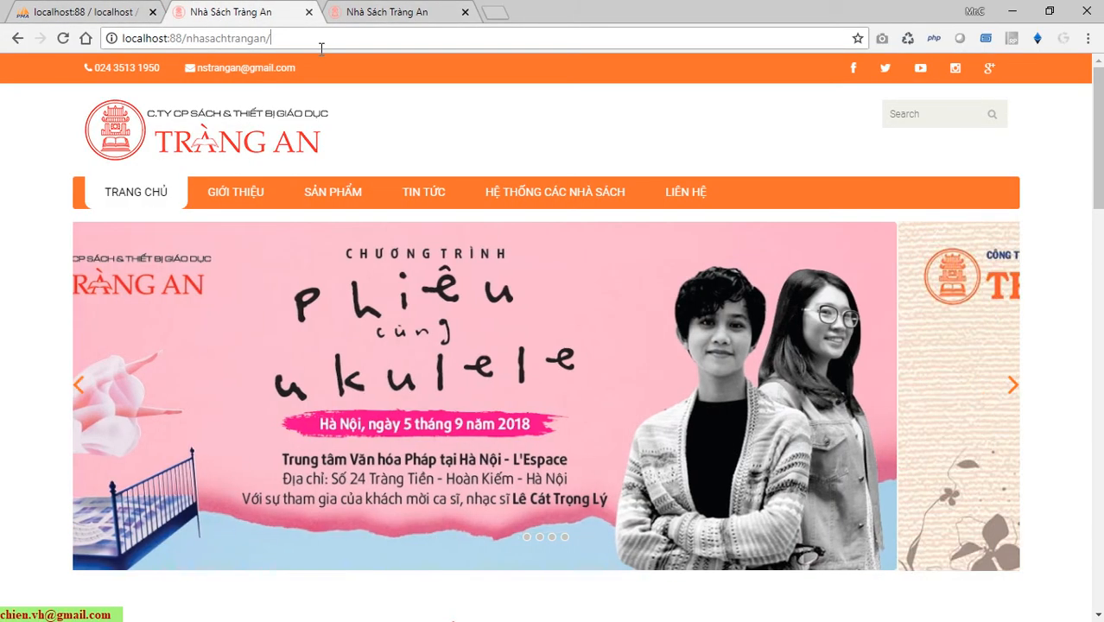
pyautogui.moveTo(321, 47); pyautogui.dragTo(126, 45)
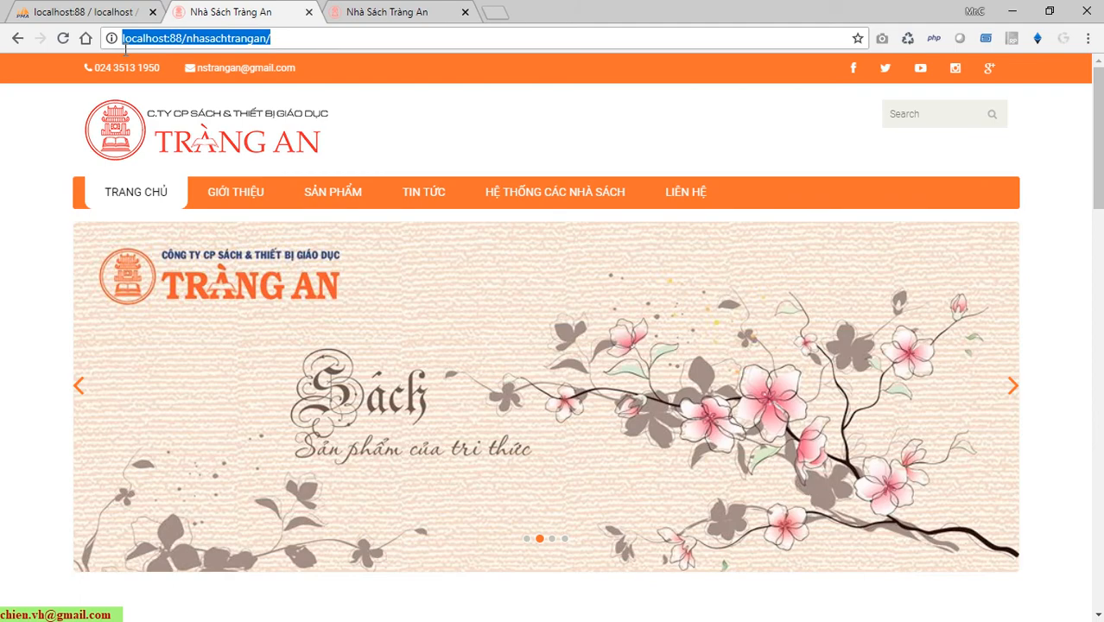
pyautogui.click(354, 11)
pyautogui.moveTo(319, 49); pyautogui.dragTo(125, 43)
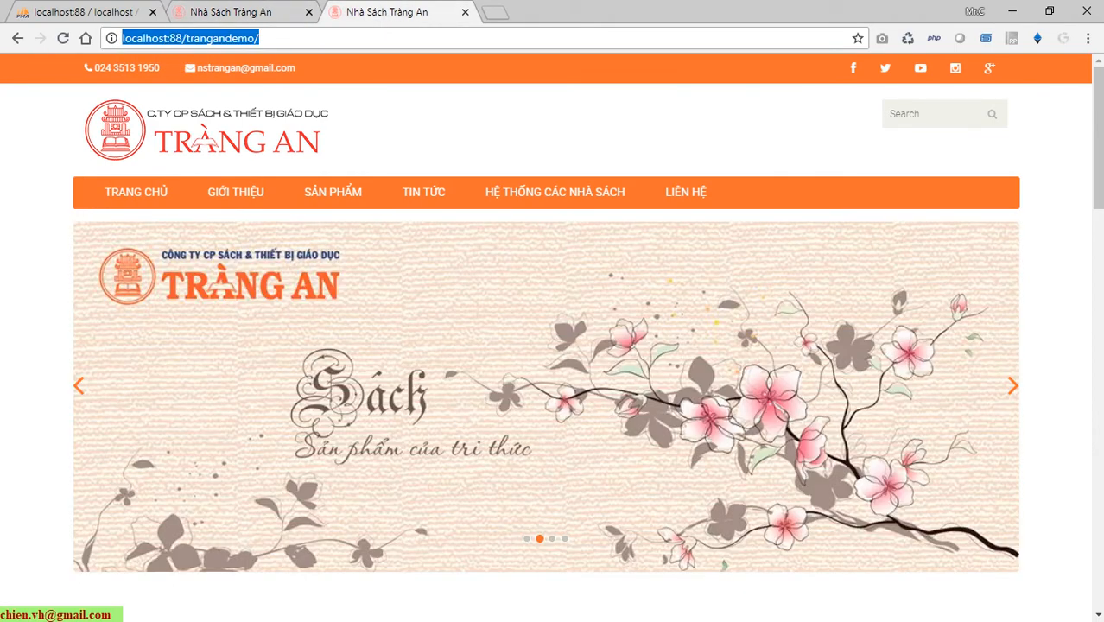
pyautogui.scroll(-5, 406, 351)
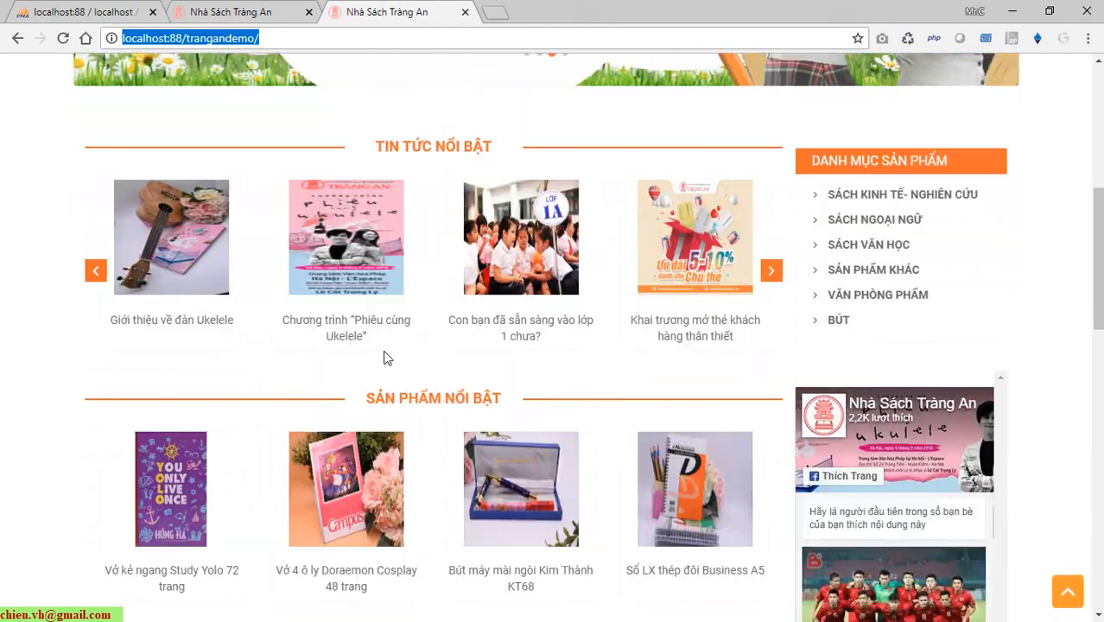
pyautogui.scroll(-11, 386, 358)
pyautogui.scroll(5, 330, 391)
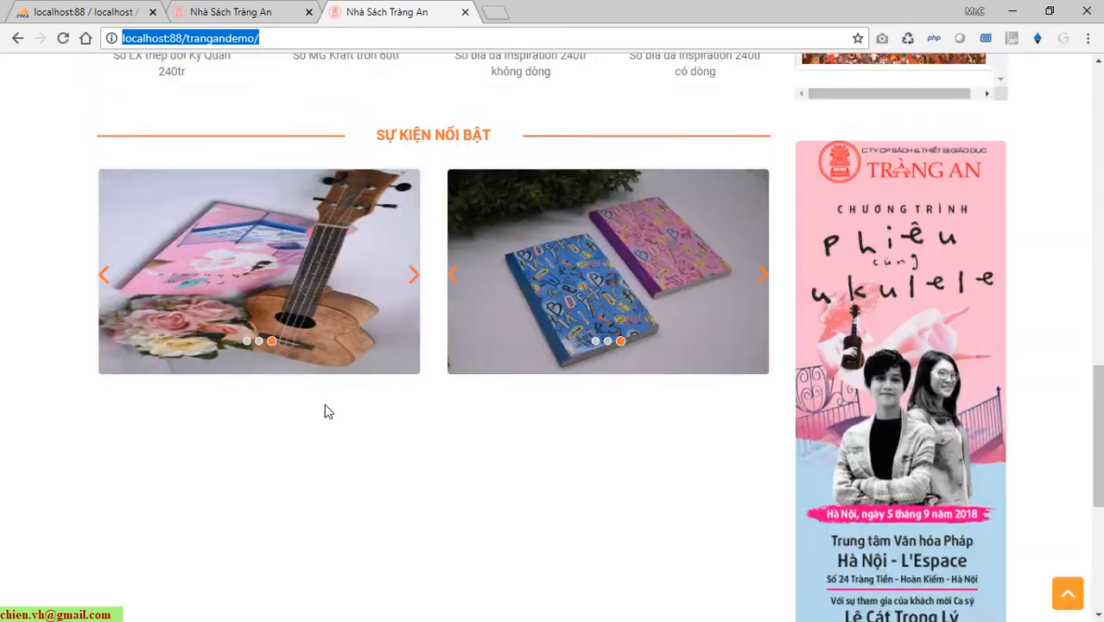
pyautogui.scroll(11, 324, 412)
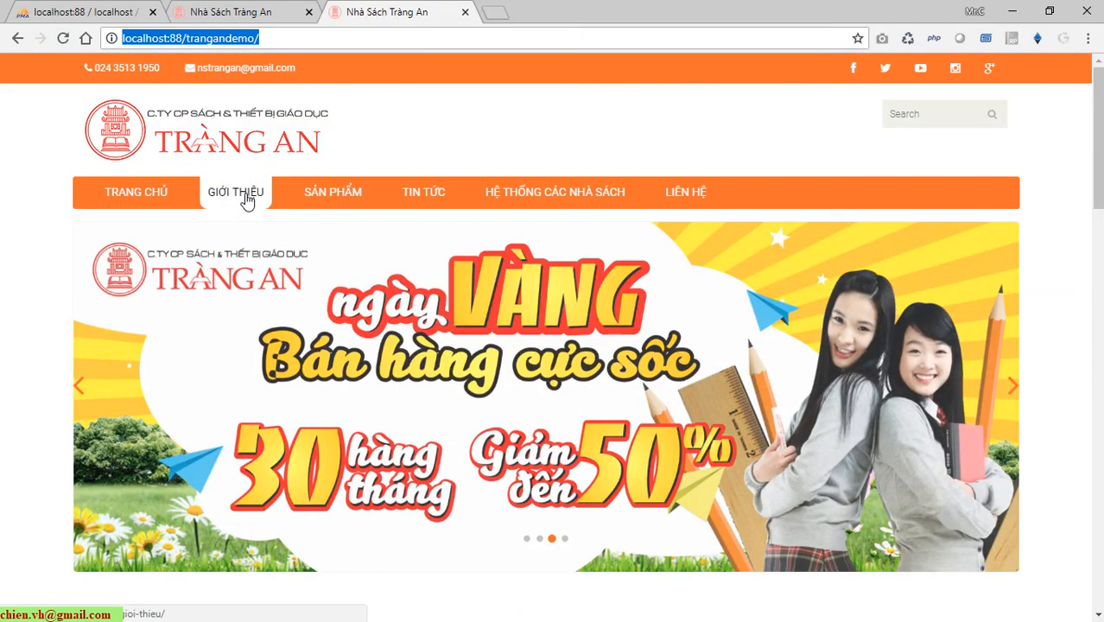
# Open the Giới thiệu page in both site tabs.
pyautogui.click(247, 200)
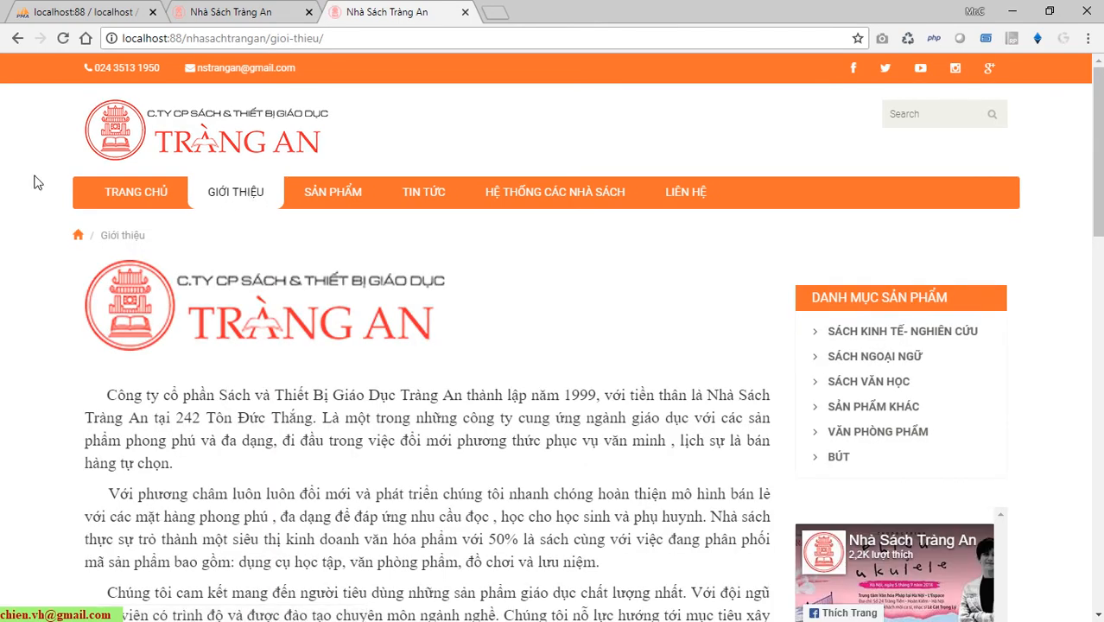
pyautogui.scroll(-5, 307, 294)
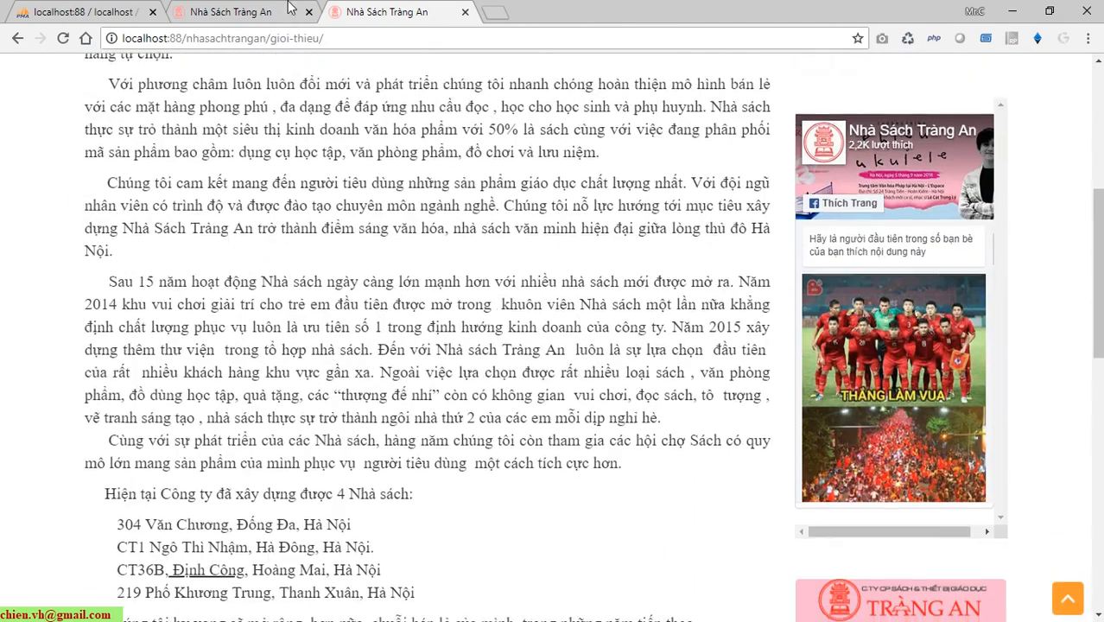
pyautogui.click(260, 11)
pyautogui.click(236, 190)
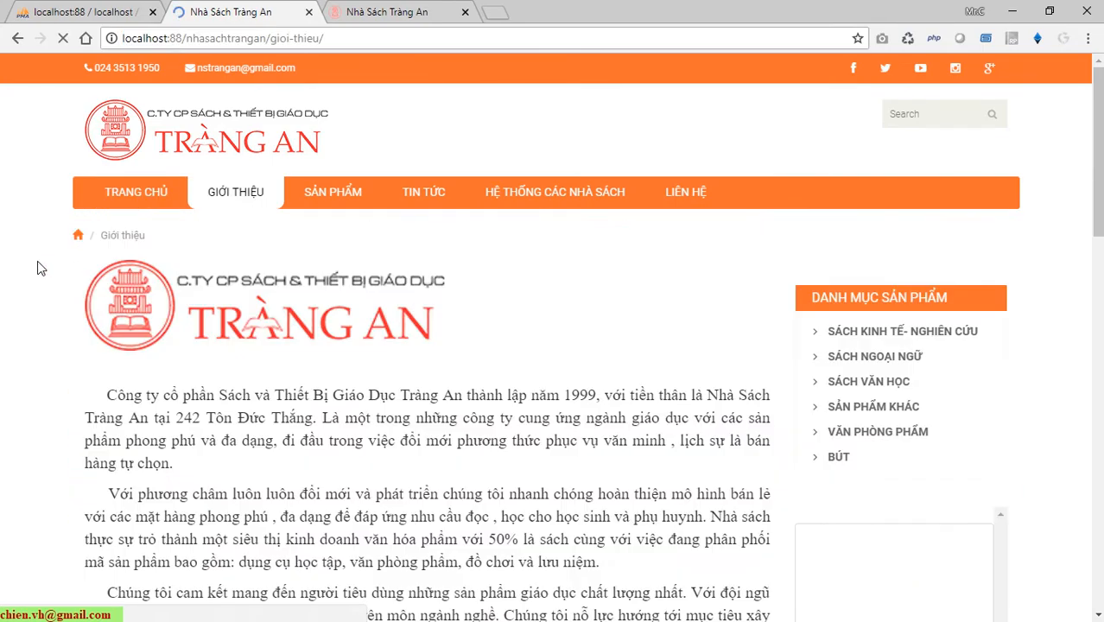
pyautogui.scroll(-15, 38, 272)
pyautogui.scroll(9, 41, 281)
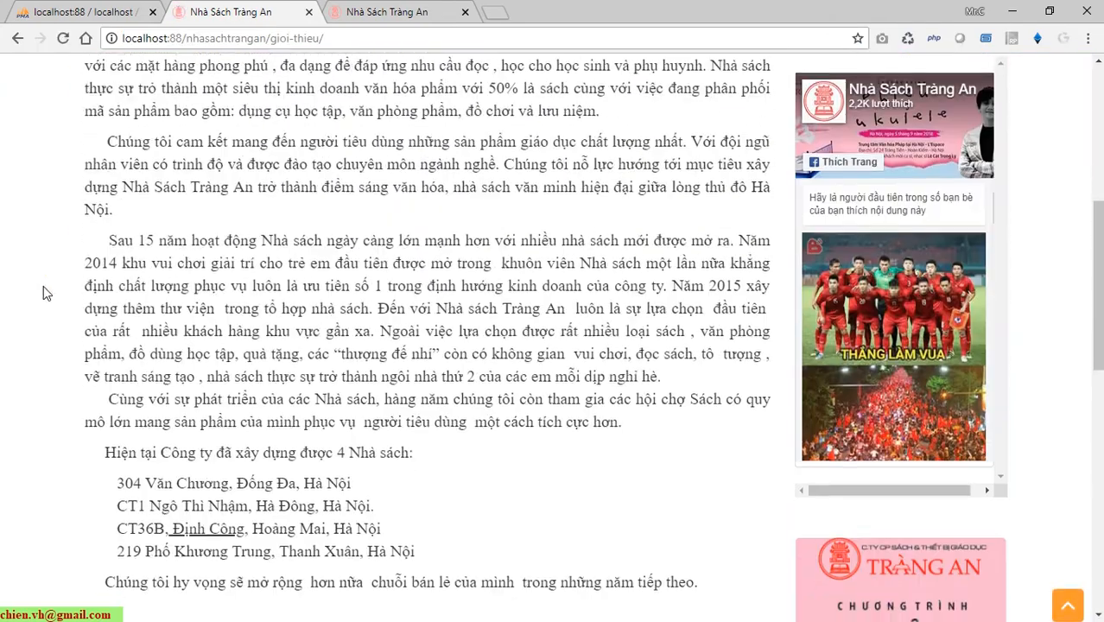
pyautogui.scroll(6, 43, 286)
# In the third tab, replace gioi-thieu/ with wp-admin to load the Bảng tin dashboard.
pyautogui.click(413, 8)
pyautogui.scroll(3, 129, 256)
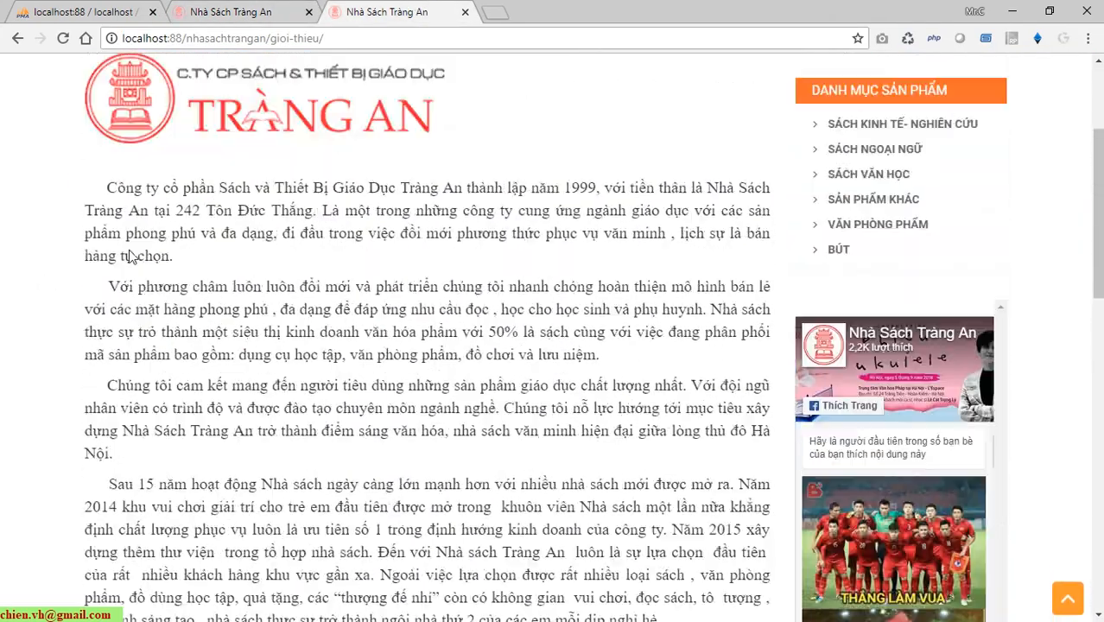
pyautogui.scroll(3, 130, 257)
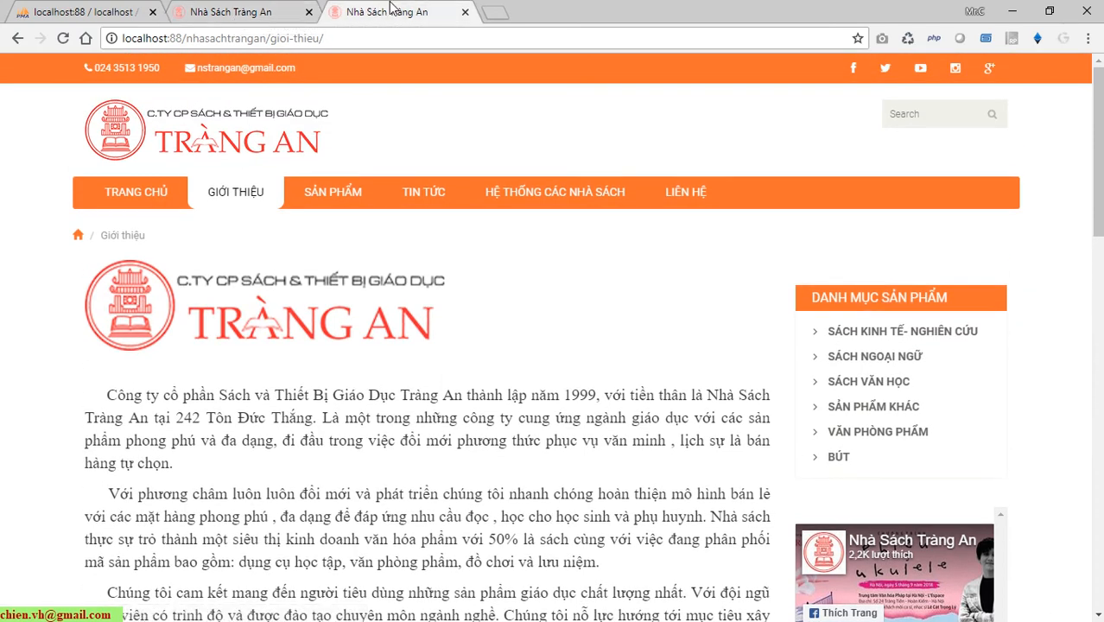
pyautogui.click(275, 41)
pyautogui.click(273, 41)
pyautogui.moveTo(272, 41); pyautogui.dragTo(513, 48)
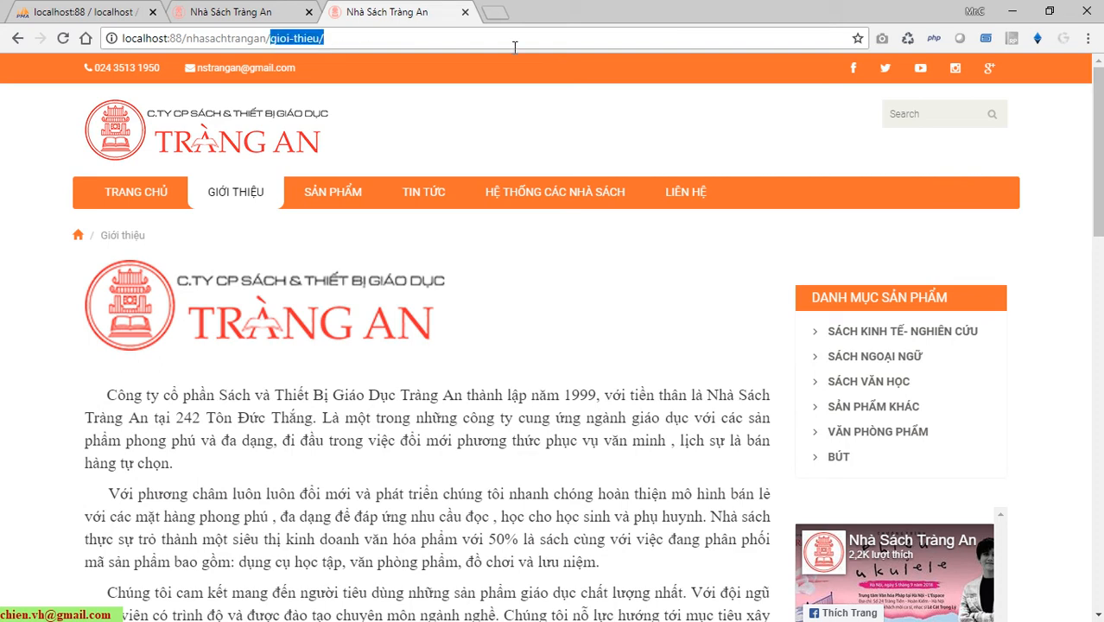
pyautogui.write('w')
pyautogui.press('Return')
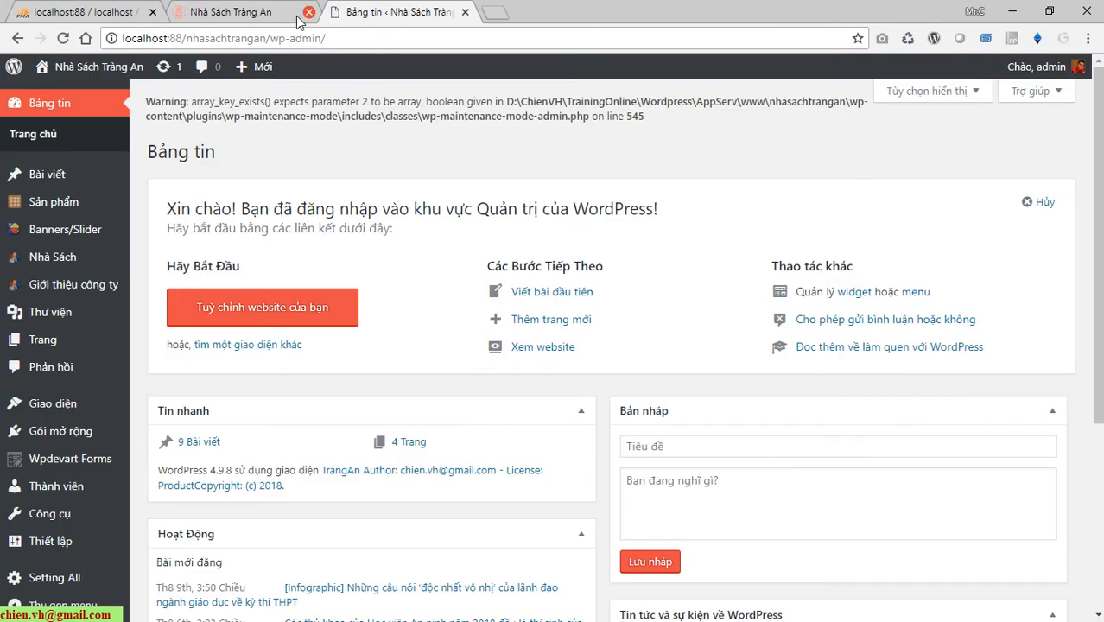
# Copy wp-admin/ from the dashboard address and go back to the Giới thiệu tab.
pyautogui.click(342, 44)
pyautogui.moveTo(339, 45); pyautogui.dragTo(278, 45)
pyautogui.hotkey('ctrl', 'c')
pyautogui.click(242, 12)
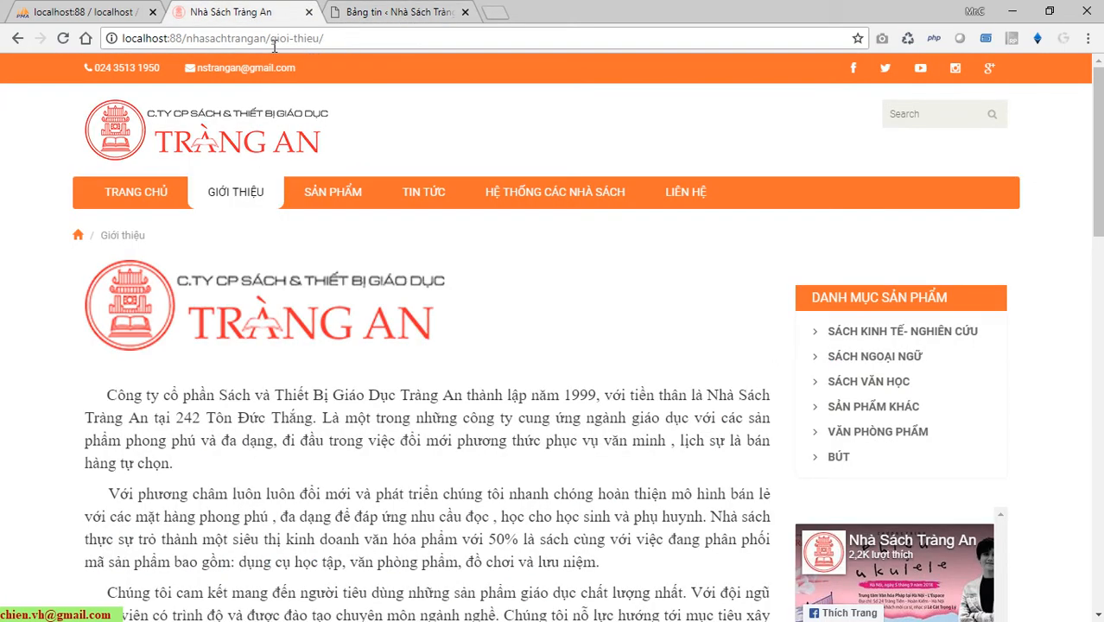
# Replace gioi-thieu/ with wp-admin/ to open the dashboard, then the admin user's profile page.
pyautogui.moveTo(274, 46); pyautogui.dragTo(399, 44)
pyautogui.hotkey('ctrl', 'v')
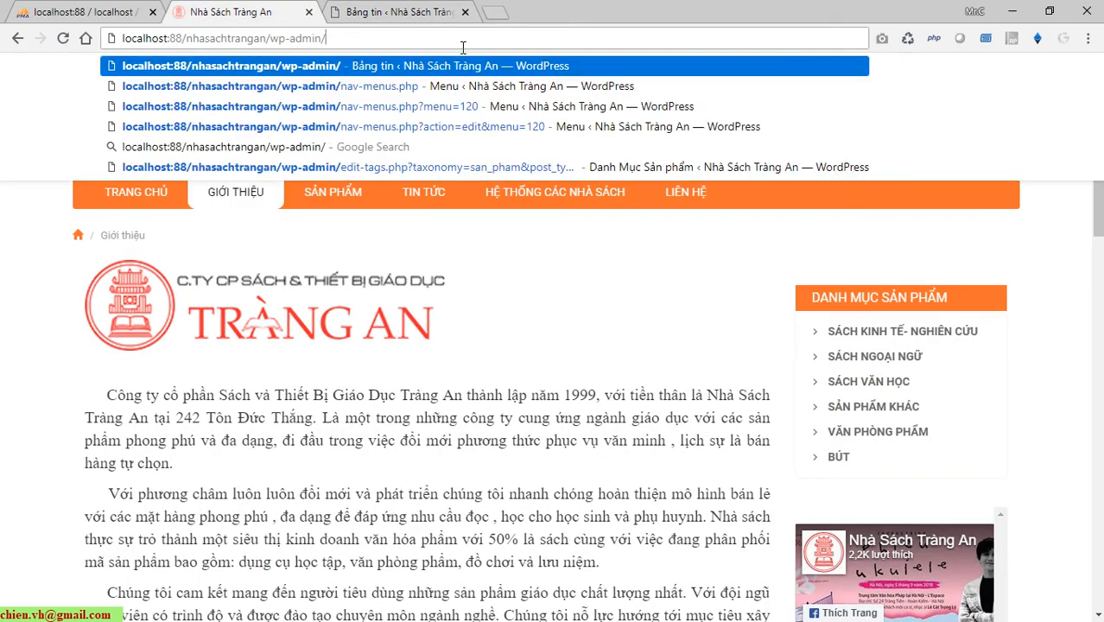
pyautogui.press('Return')
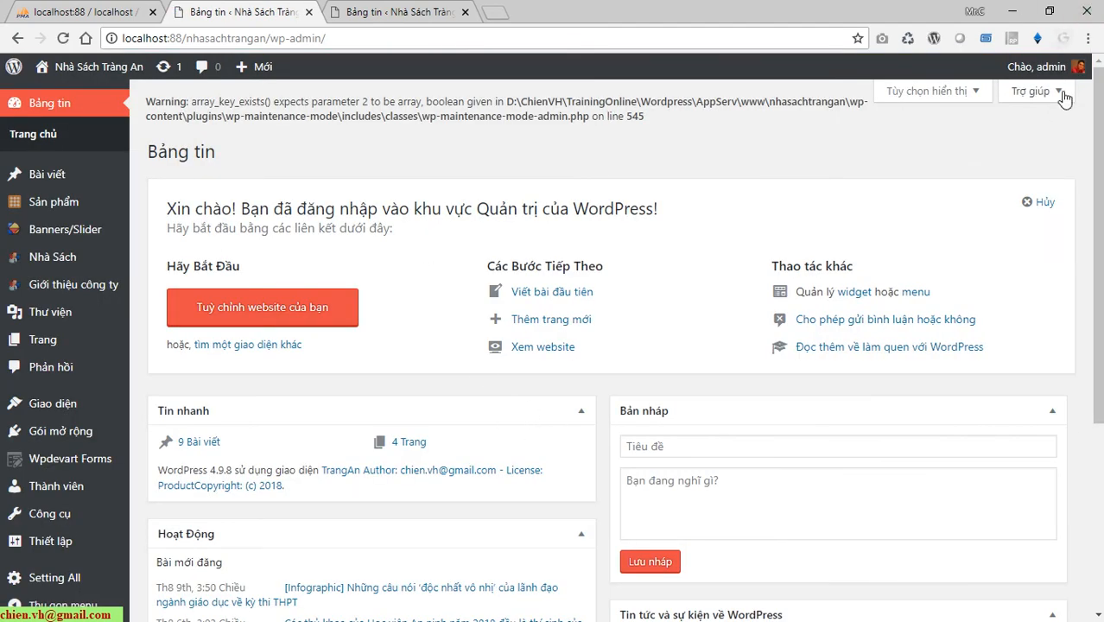
pyautogui.moveTo(1036, 66)
pyautogui.click(993, 124)
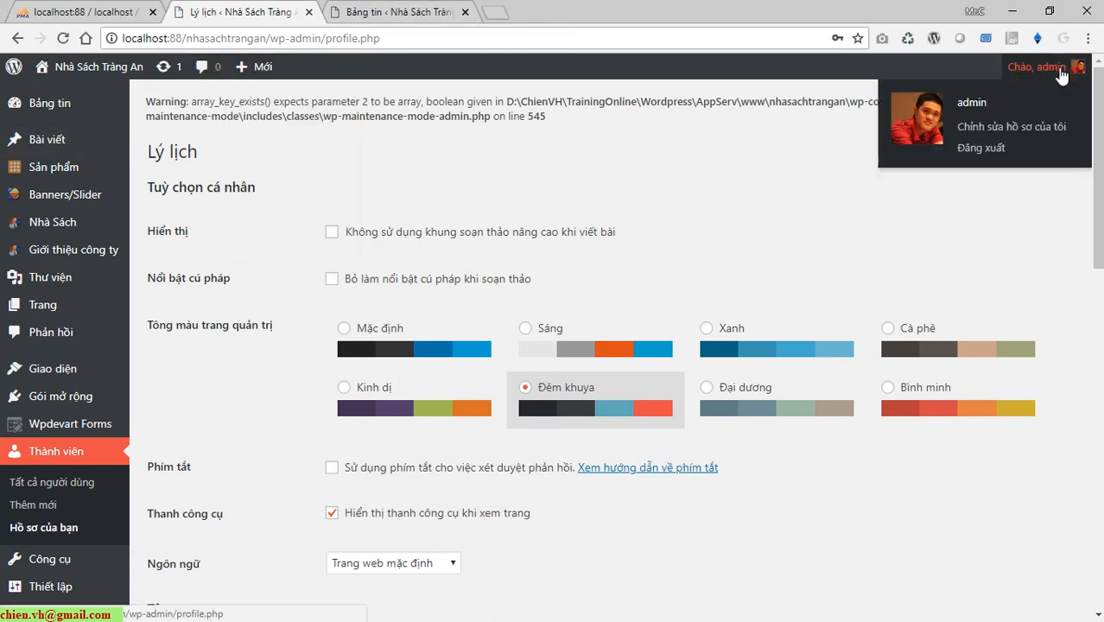
# Load localhost:88/trangandemo/wp-admin/ to reach the cloned site's login page.
pyautogui.click(414, 12)
pyautogui.click(283, 8)
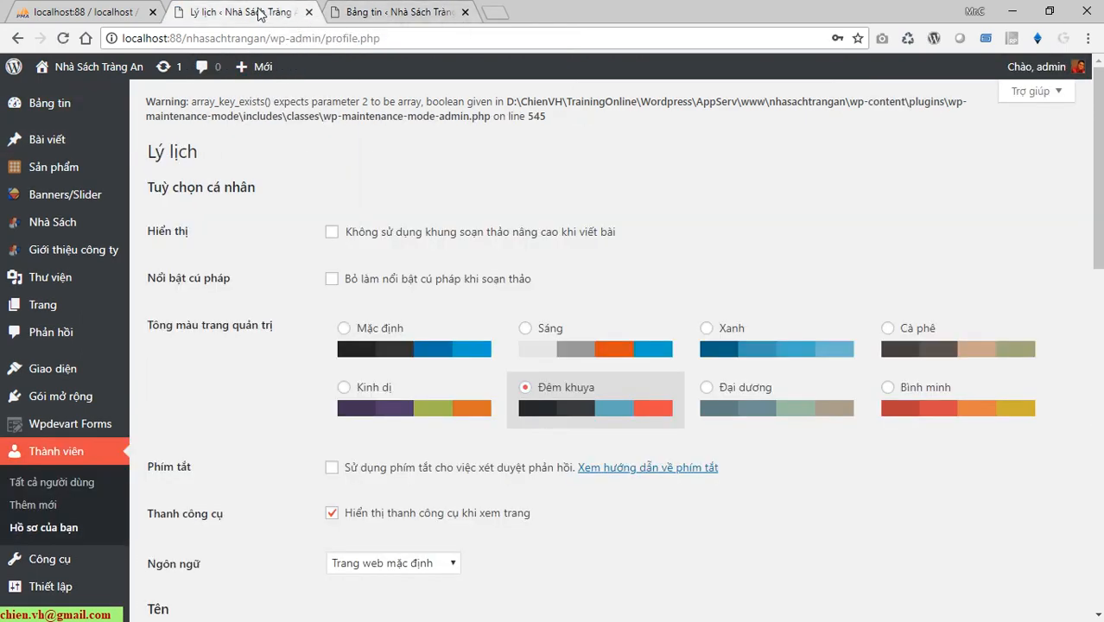
pyautogui.click(384, 9)
pyautogui.click(255, 10)
pyautogui.moveTo(192, 45); pyautogui.dragTo(757, 48)
pyautogui.write('t')
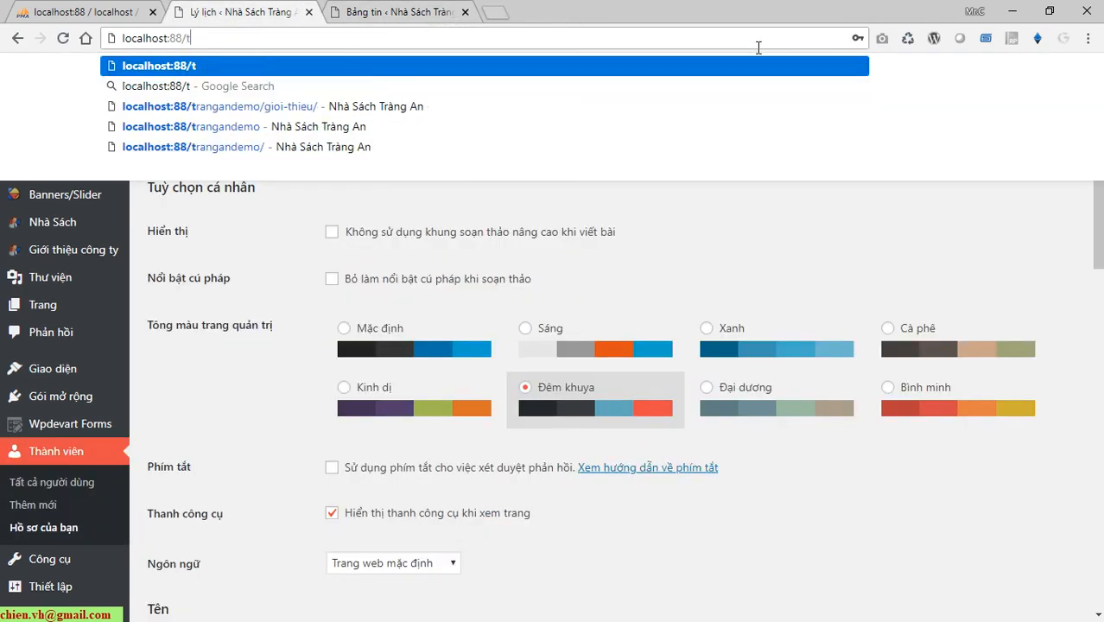
pyautogui.write('rangandemo/')
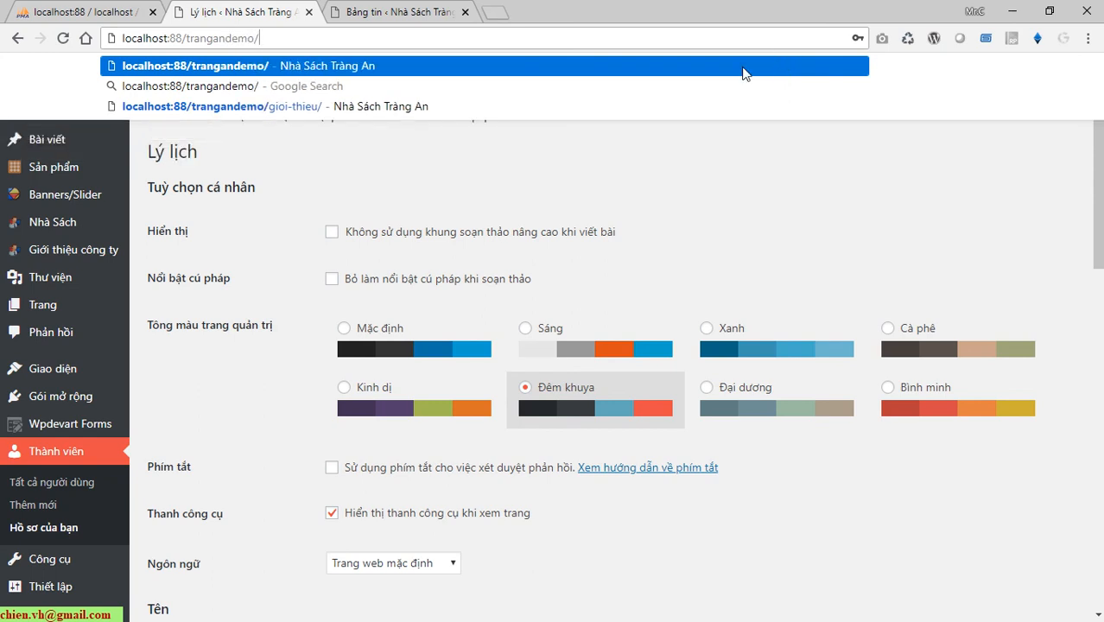
pyautogui.write('wp-admin/')
pyautogui.press('Return')
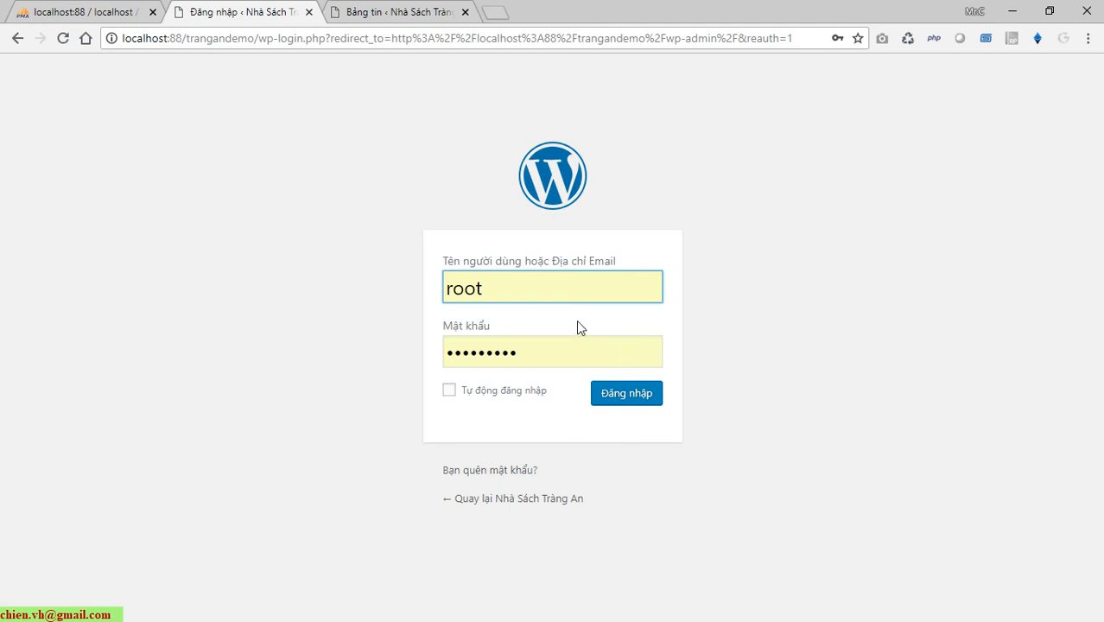
# Log in to the cloned trangandemo admin as admin with the account password.
pyautogui.click(585, 300)
pyautogui.press('BackSpace')
pyautogui.press('BackSpace')
pyautogui.press('BackSpace')
pyautogui.press('BackSpace')
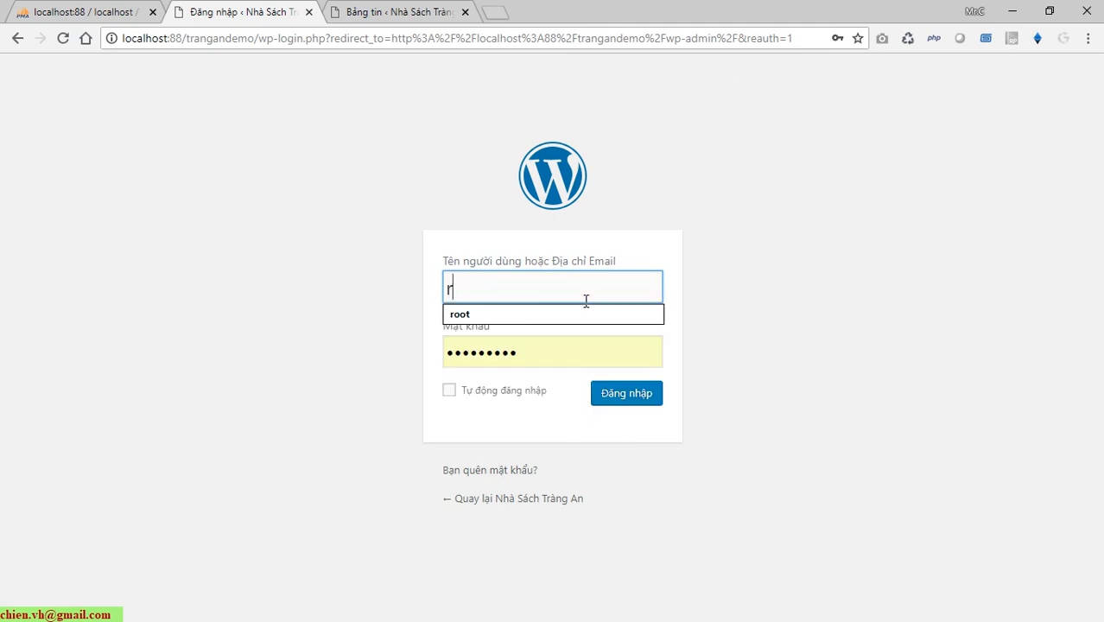
pyautogui.write('admin')
pyautogui.press('Tab')
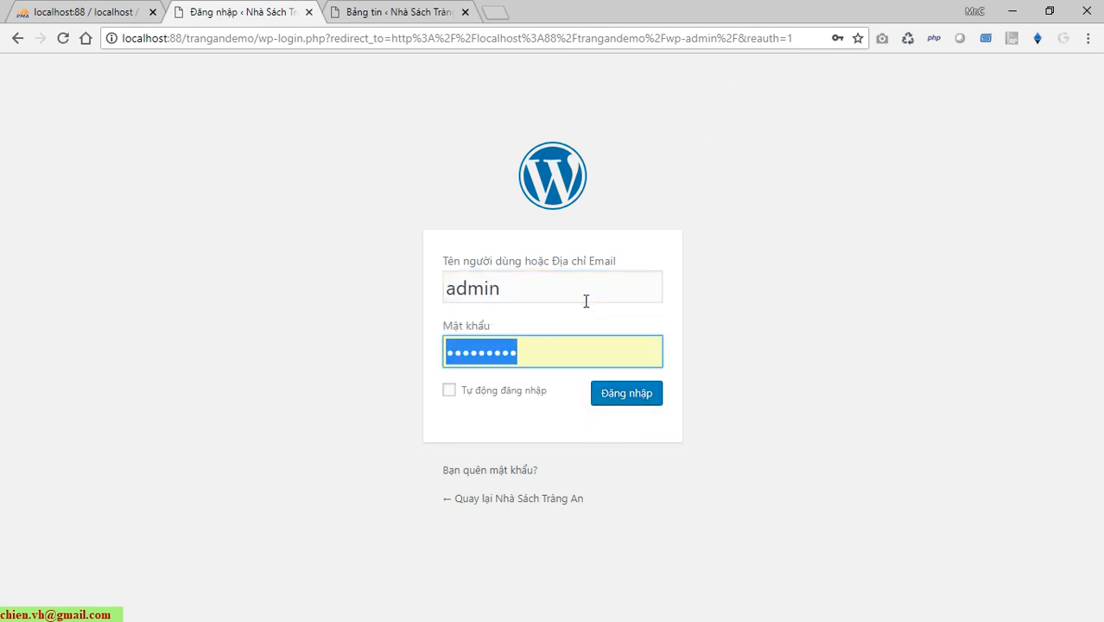
pyautogui.write('•••••')
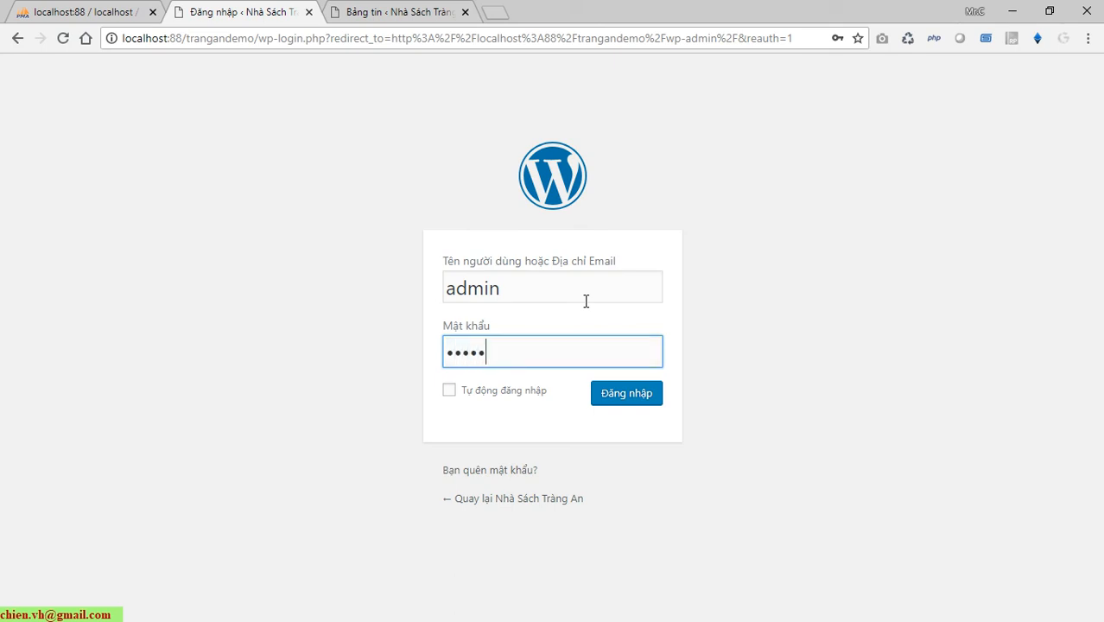
pyautogui.write('••••••')
pyautogui.press('Return')
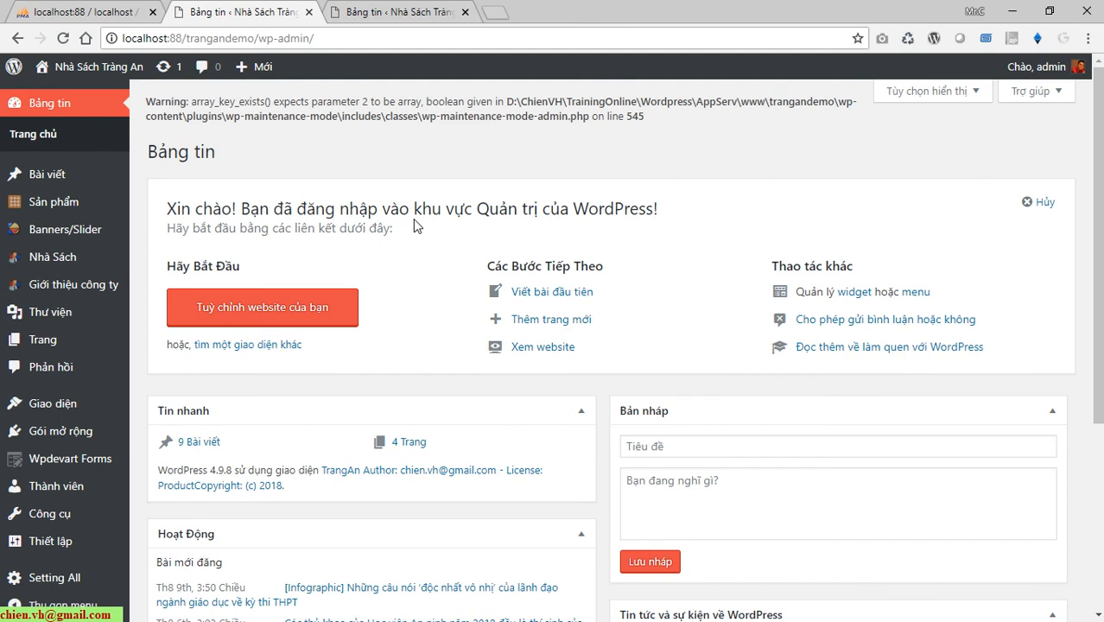
pyautogui.click(389, 12)
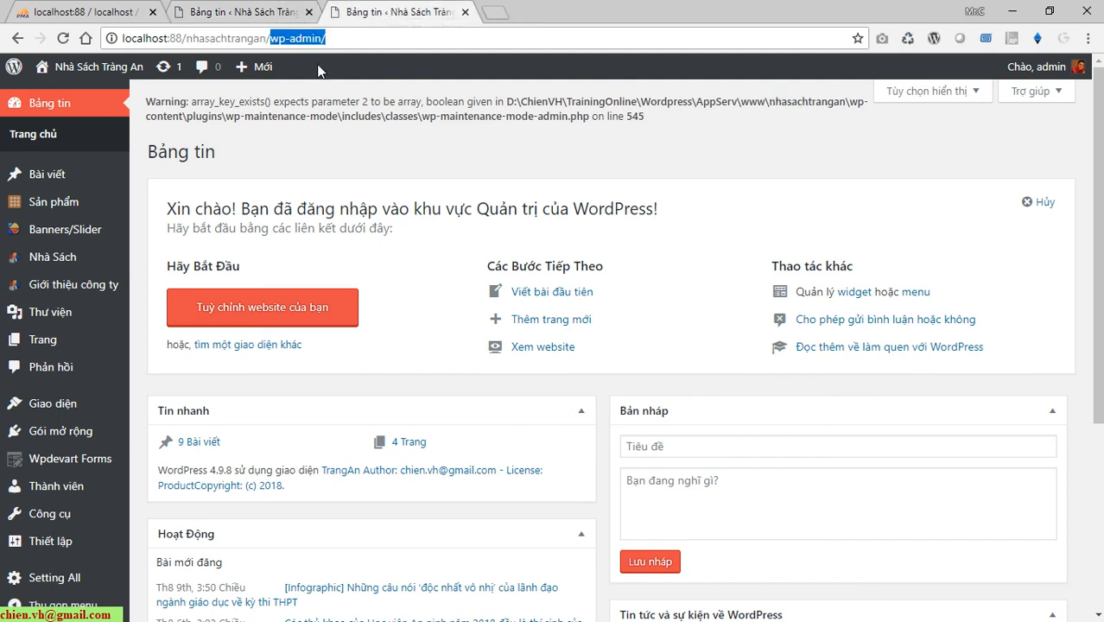
pyautogui.click(260, 12)
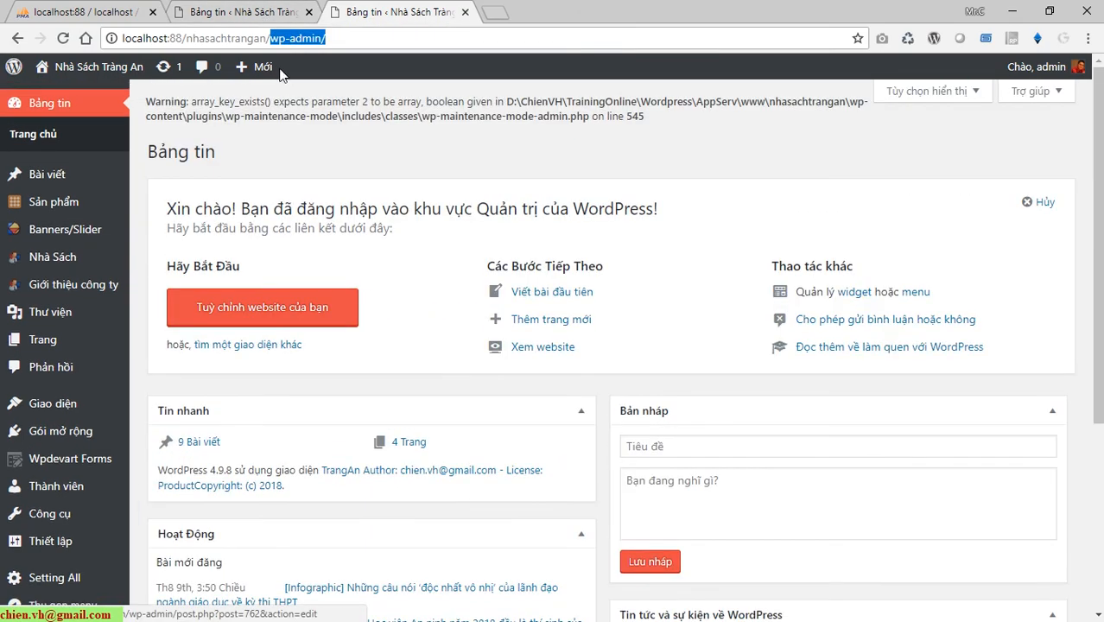
pyautogui.scroll(-4, 129, 345)
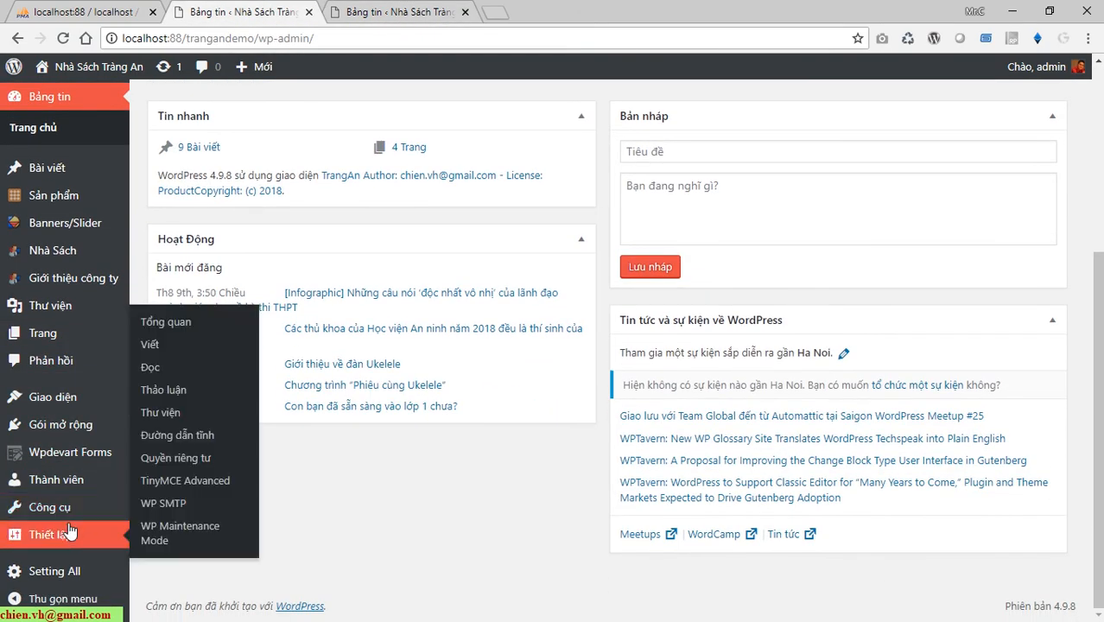
pyautogui.scroll(4, 69, 529)
pyautogui.click(126, 7)
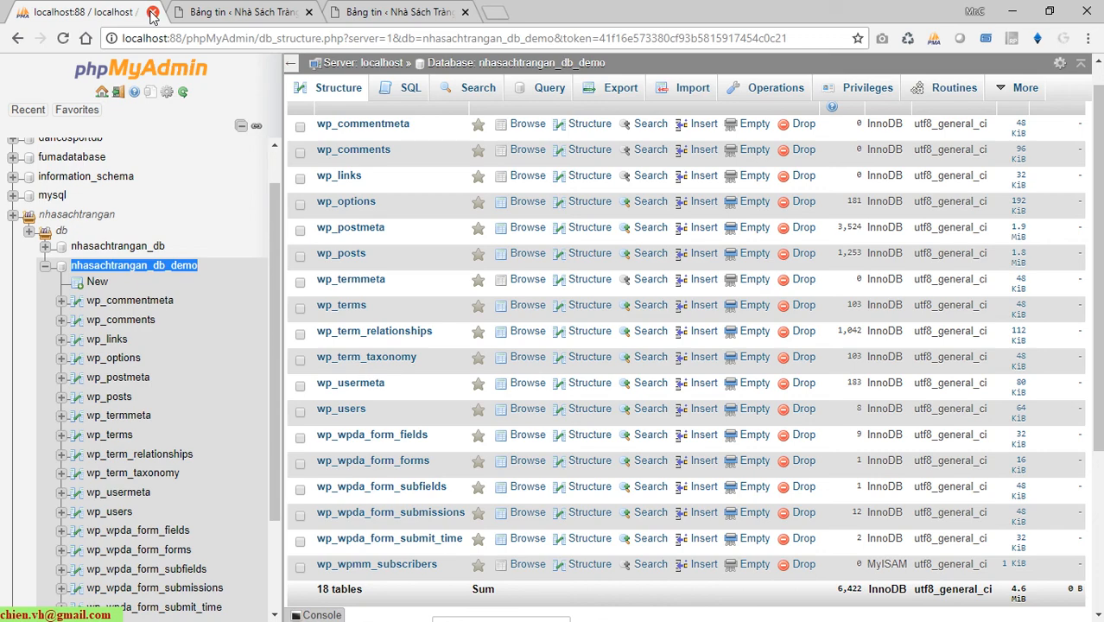
pyautogui.click(259, 12)
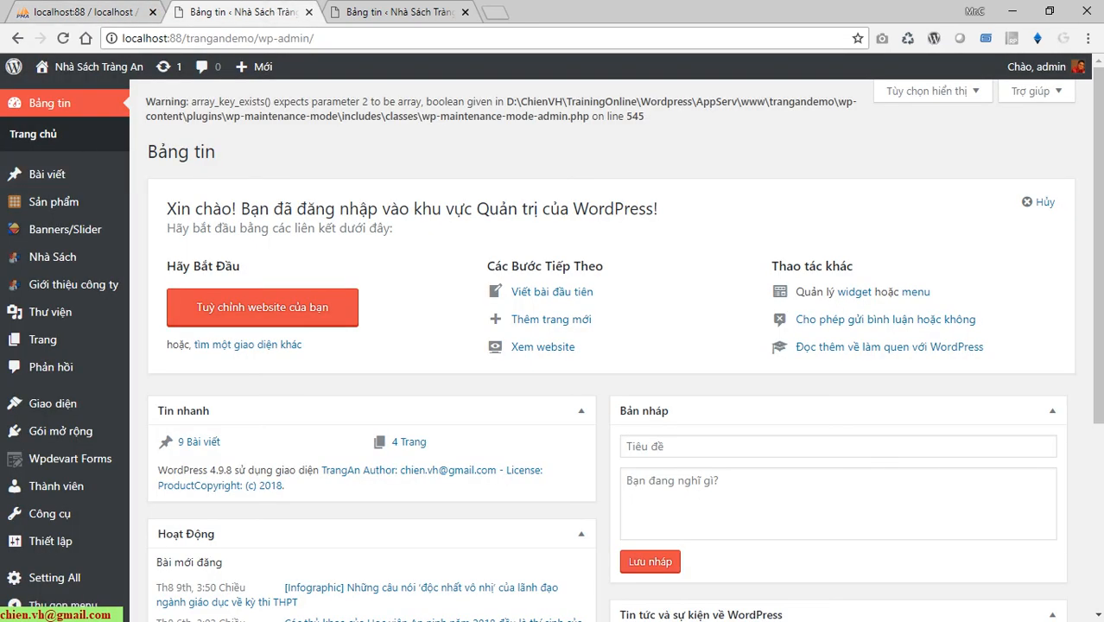
pyautogui.scroll(-3, 55, 377)
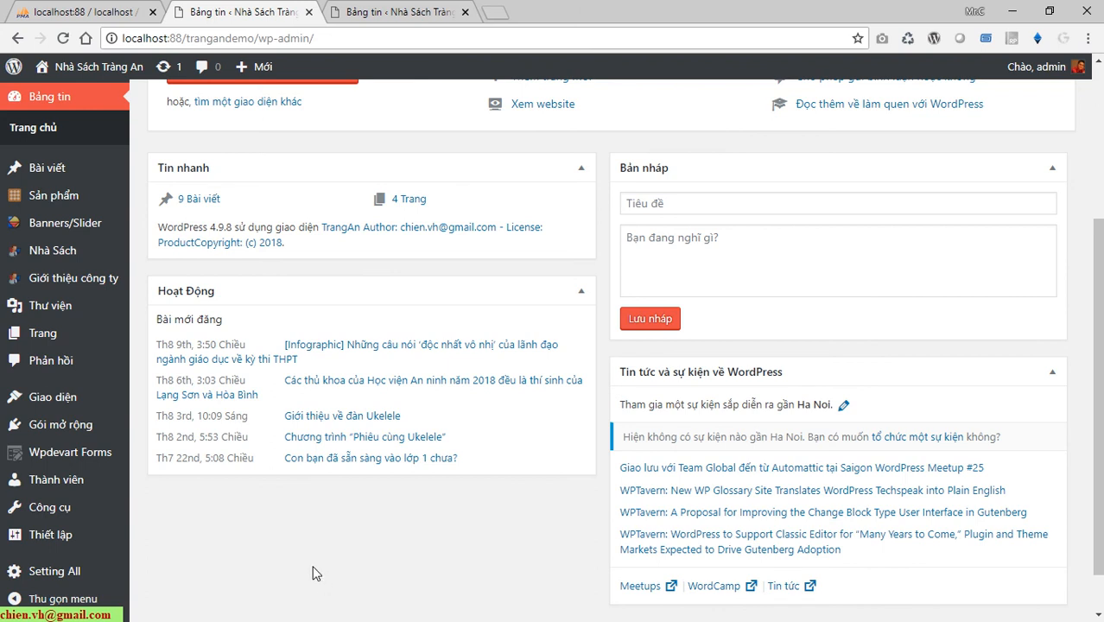
pyautogui.click(74, 98)
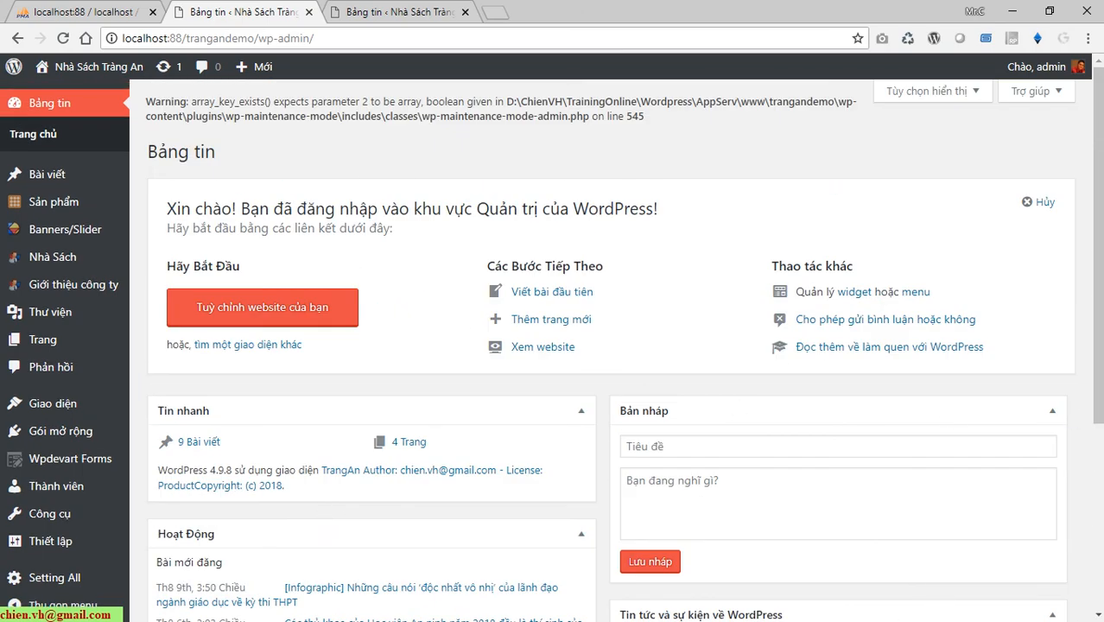
# Bring up the Day 4 notes listing Migrate MySQL, Migrate Code and Update Configuration.
pyautogui.hotkey('alt', 'Tab')
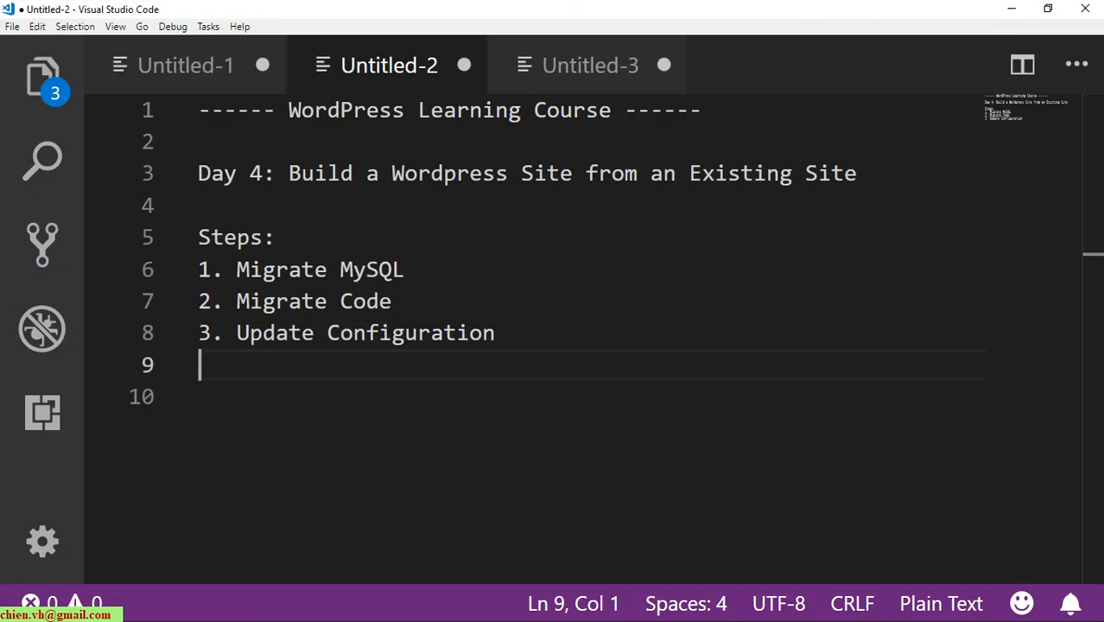